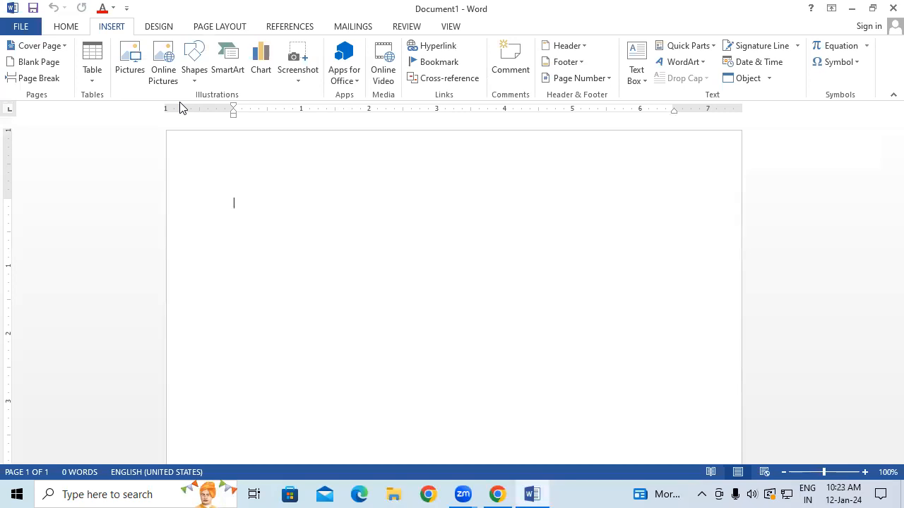
Step: Add a series of blank pages to the empty document and delete all of its contents again
click(48, 63)
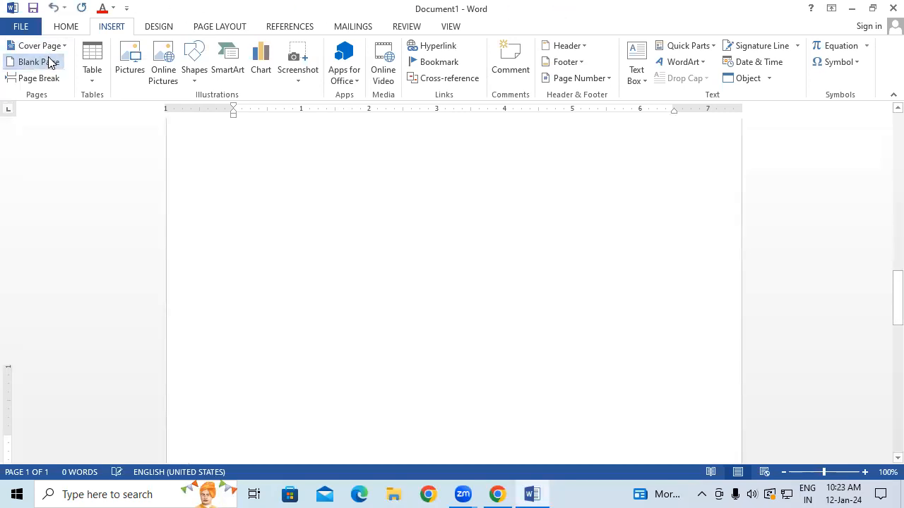
click(48, 62)
click(48, 62)
click(48, 62)
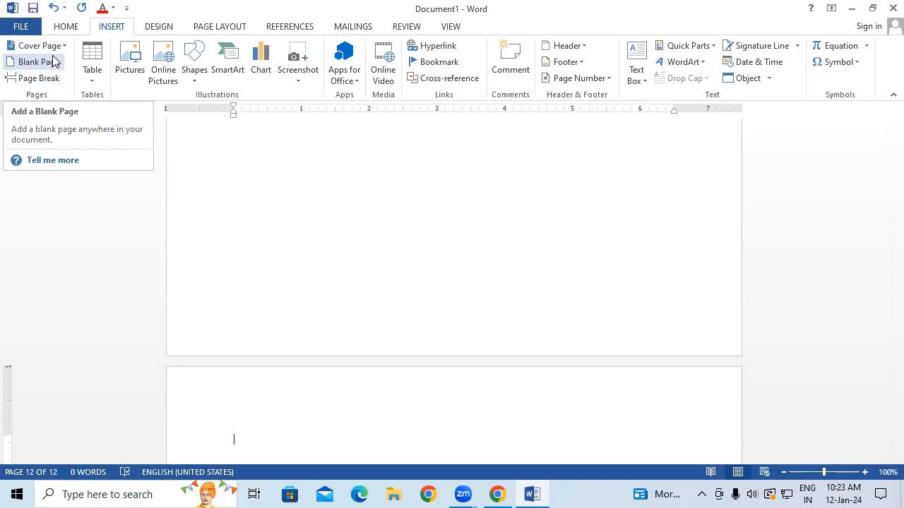
click(54, 62)
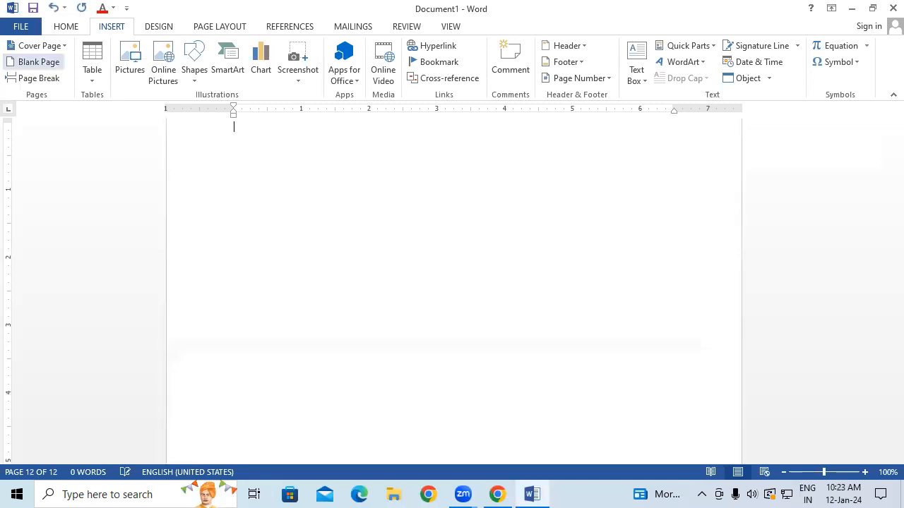
key(ctrl+a)
key(Delete)
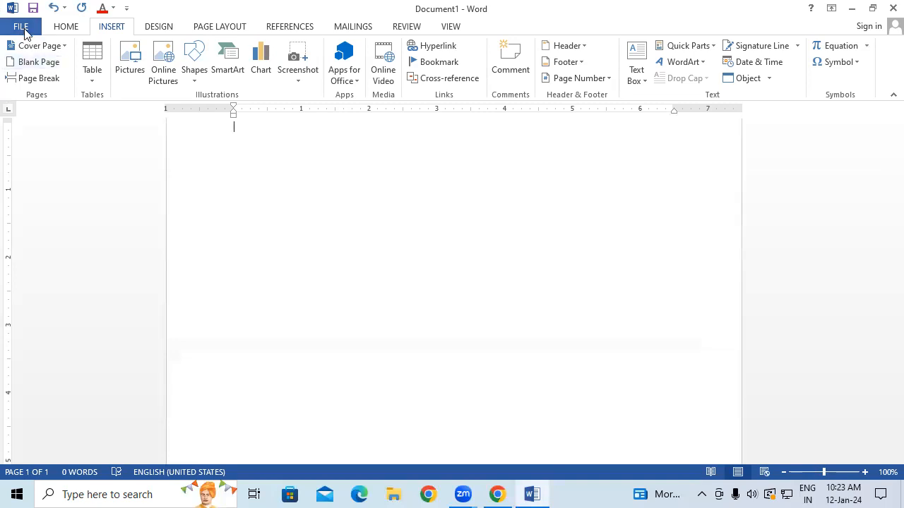
Step: Add another blank page and a long run of empty paragraphs to the document
click(53, 63)
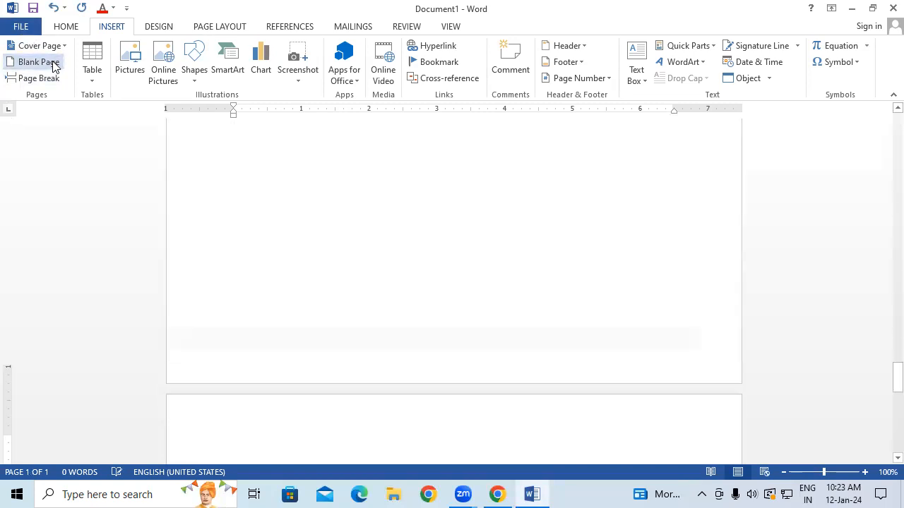
key(Return)
key(Return)
key(Return)
key(Return)
key(Return)
key(Return)
key(Return)
key(Return)
key(Return)
key(Return)
key(Return)
key(Return)
key(Return)
key(Return)
key(Return)
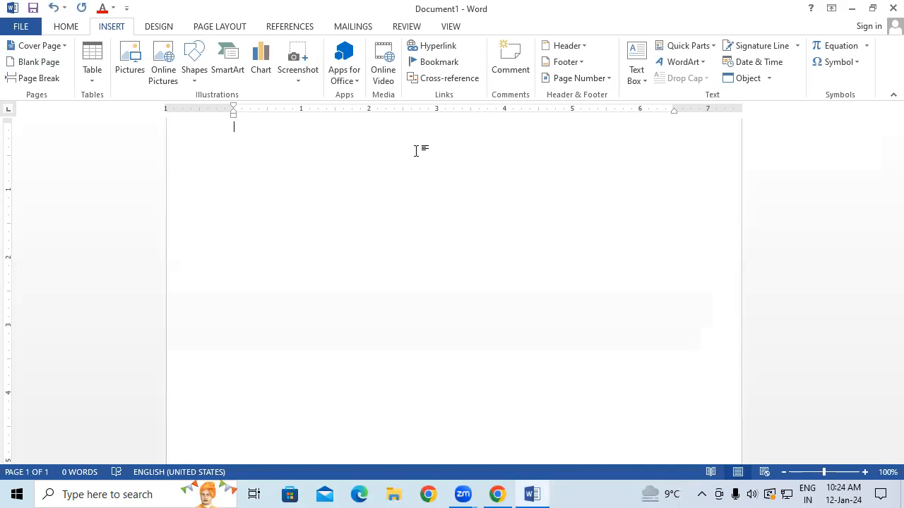
Step: Generate sample paragraphs with =rand() and enlarge all the text to 16 pt
text(=rand())
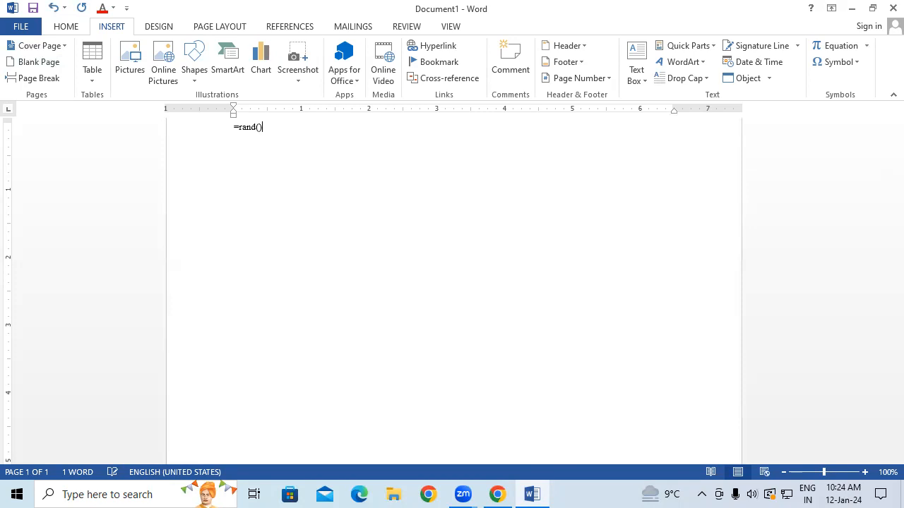
key(Return)
key(ctrl+a)
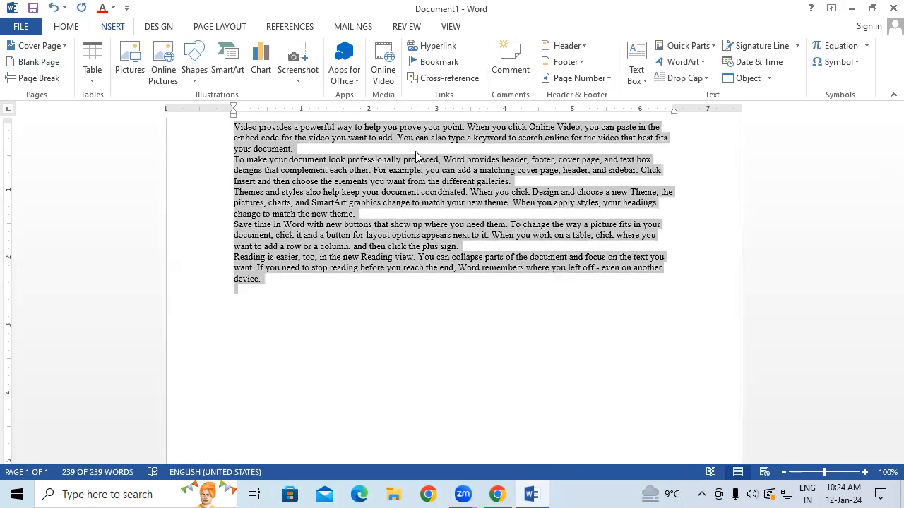
key(ctrl+shift+period)
key(ctrl+shift+period)
key(ctrl+shift+period)
key(ctrl+shift+period)
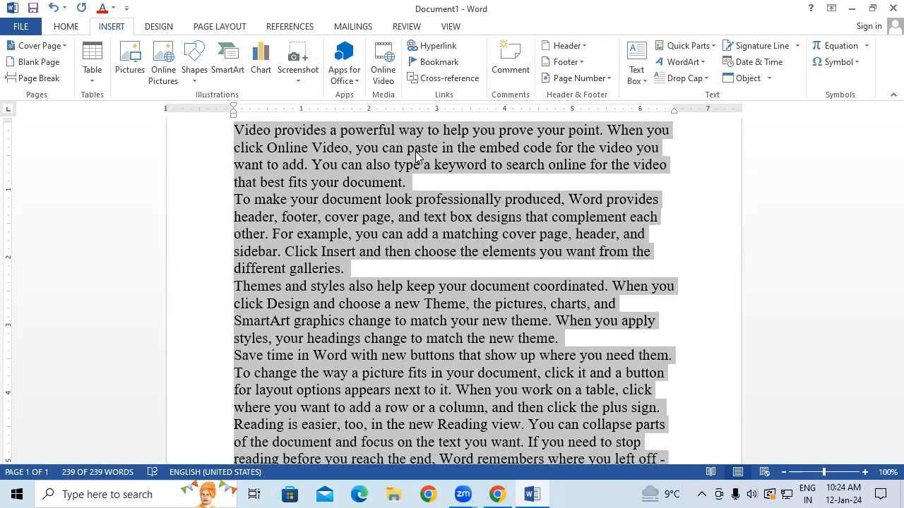
click(413, 183)
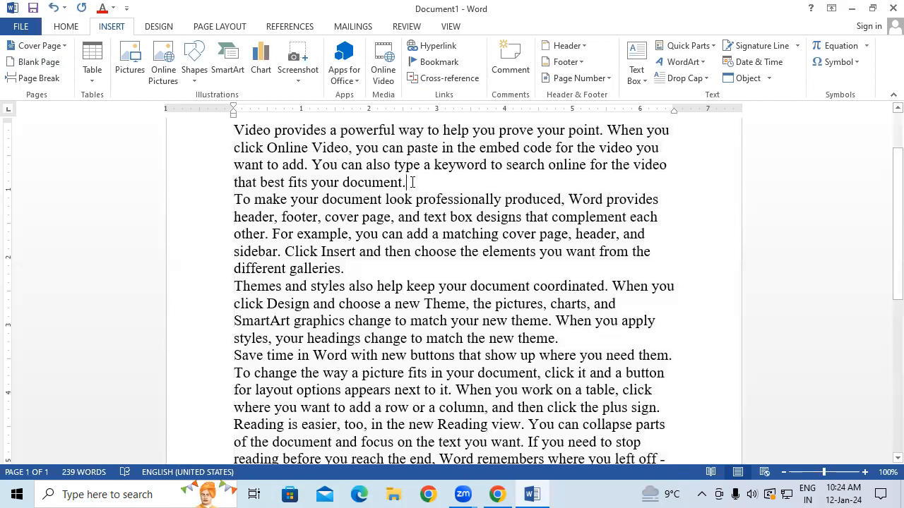
Step: Format the first paragraph, starting "Video provides a powerful way", in red and bold
drag(234, 131, 408, 183)
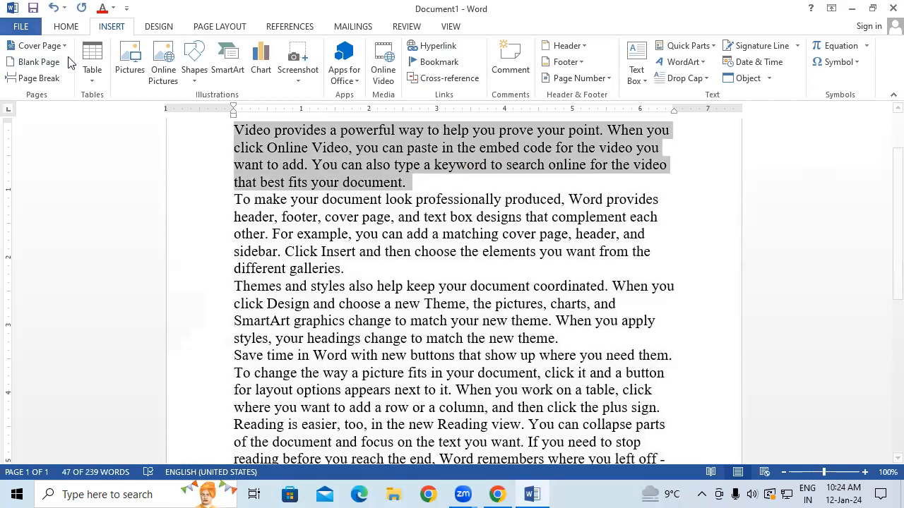
click(65, 29)
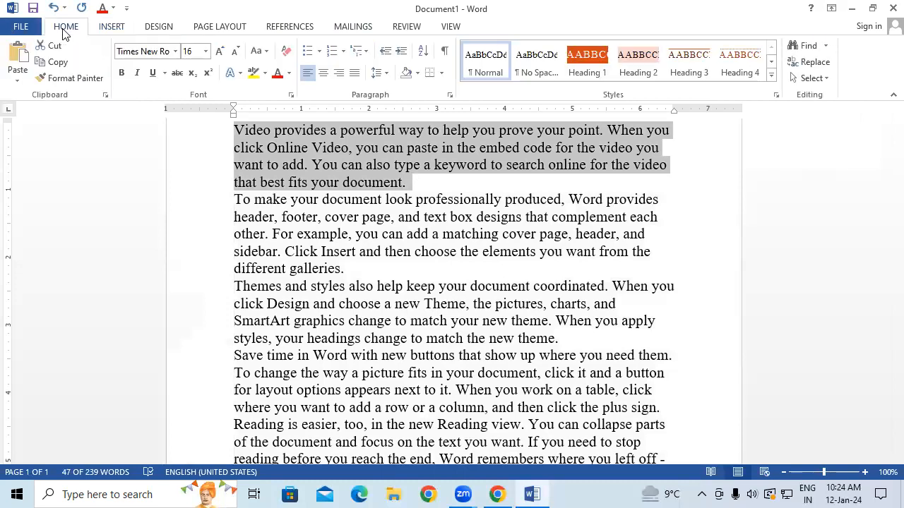
click(278, 77)
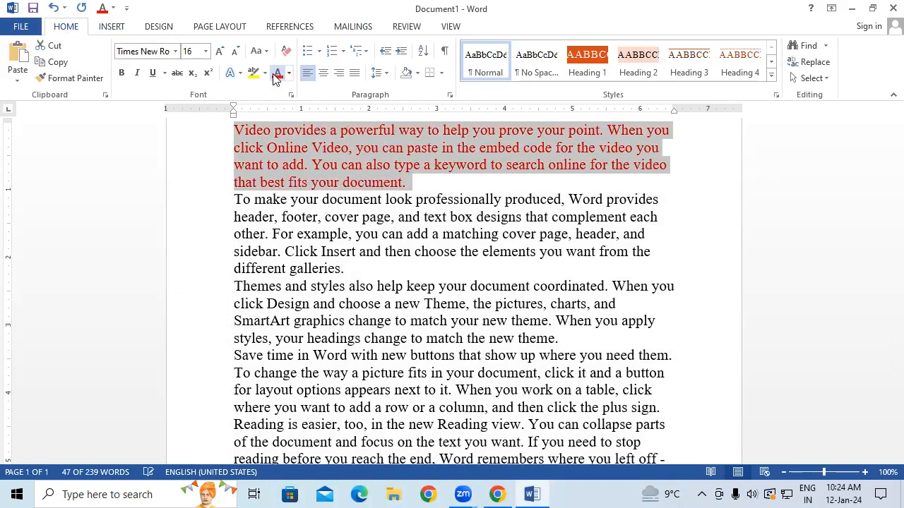
click(121, 73)
click(494, 184)
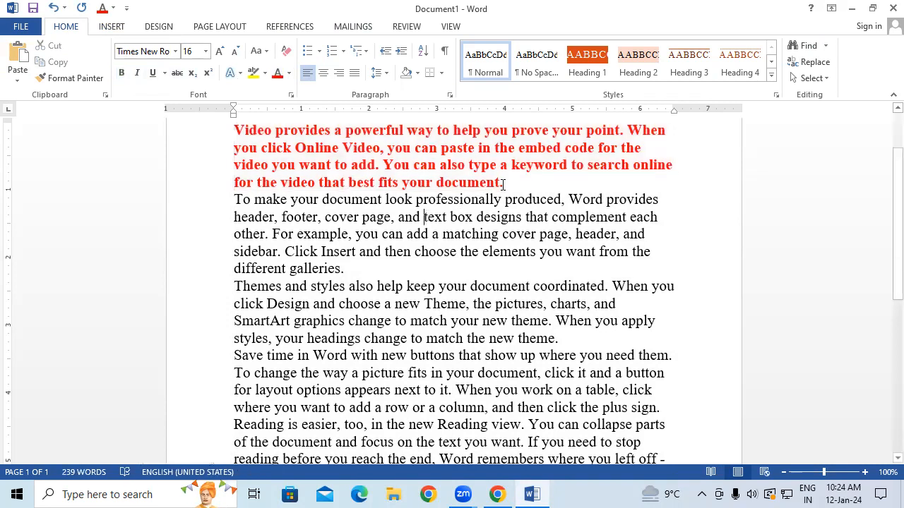
Step: Insert a page break at the end of the bold red first paragraph
scroll(504, 190, up, 1)
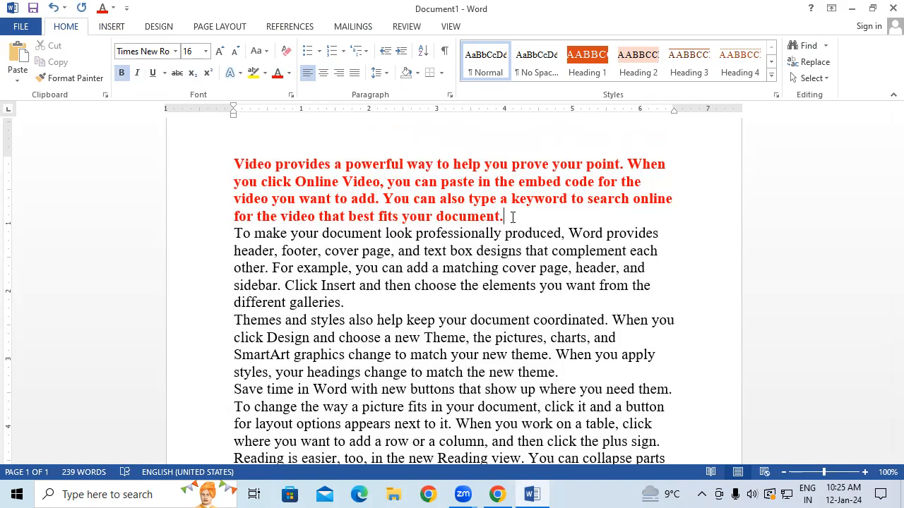
key(ctrl+Return)
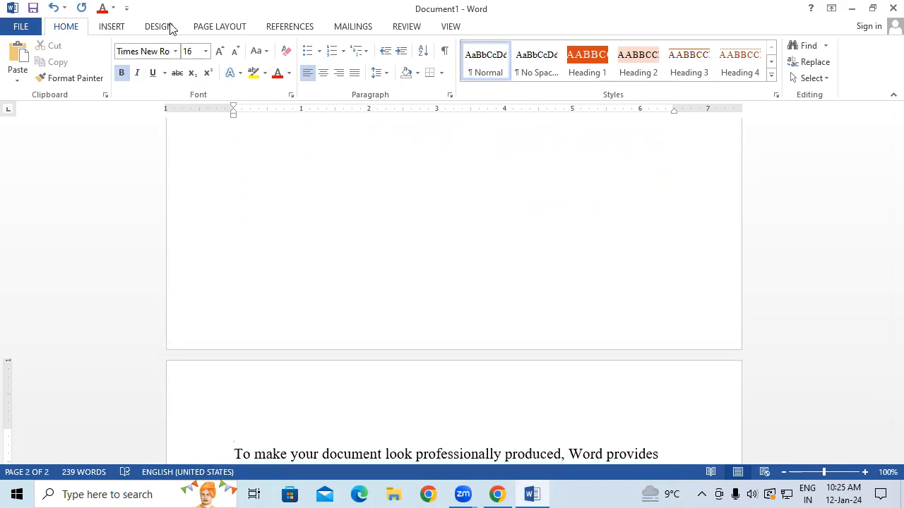
click(113, 28)
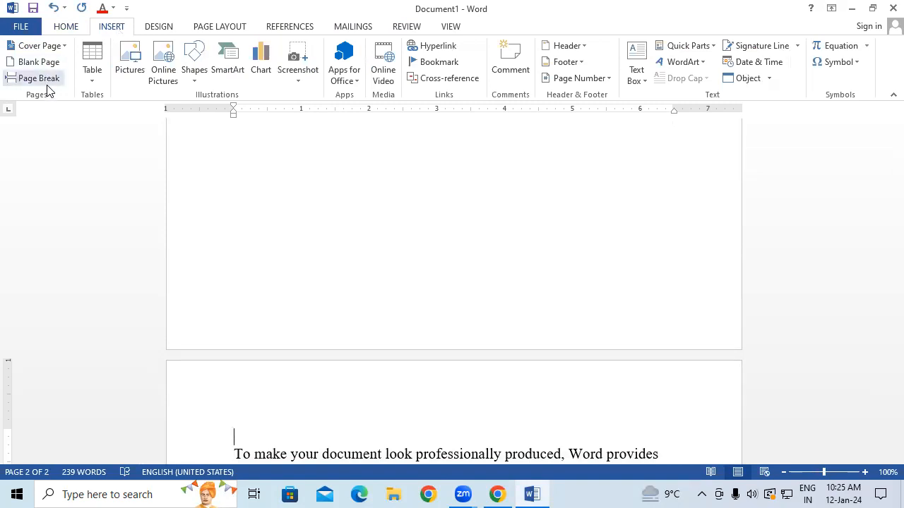
Step: Look through both pages to check how the page break divides the text after the first paragraph
scroll(756, 249, up, 1)
scroll(585, 280, up, 10)
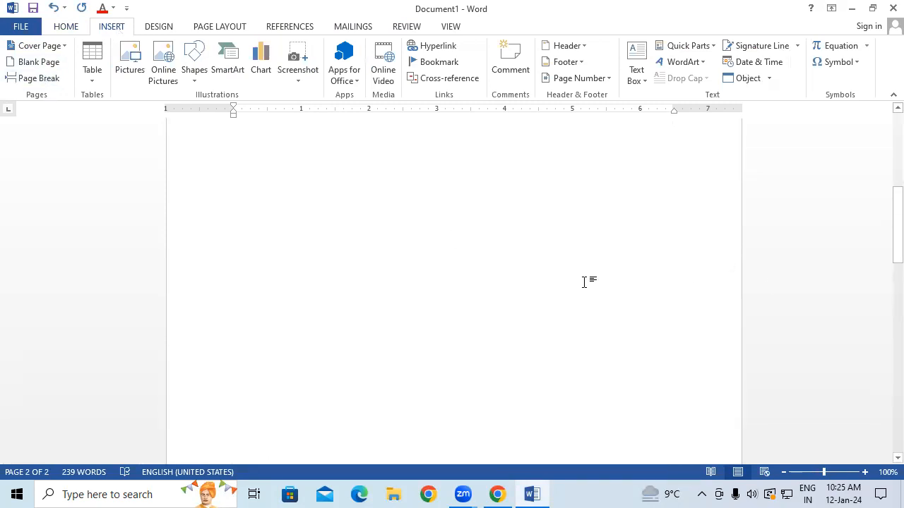
scroll(588, 269, up, 5)
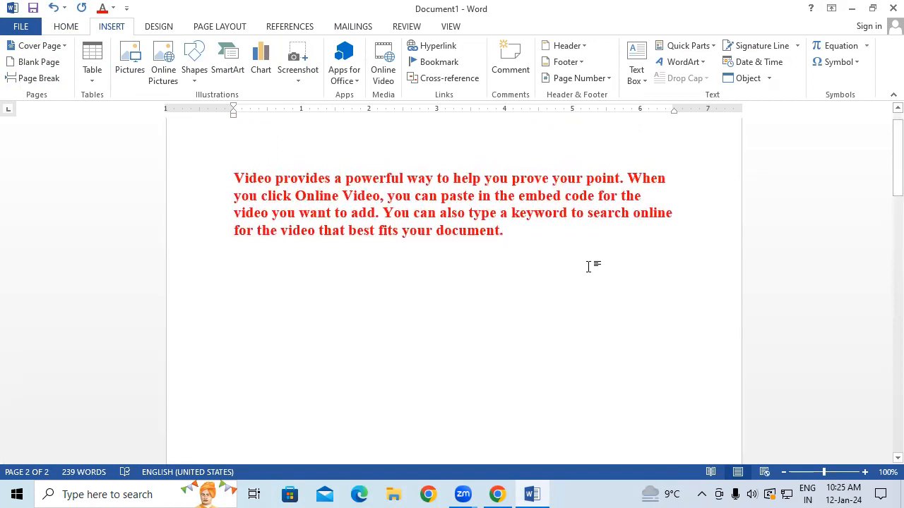
scroll(588, 267, up, 2)
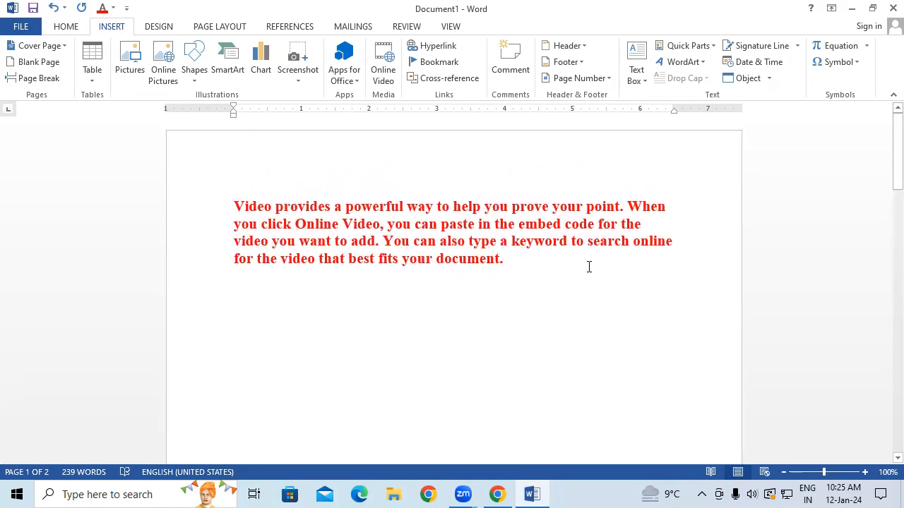
scroll(588, 266, down, 5)
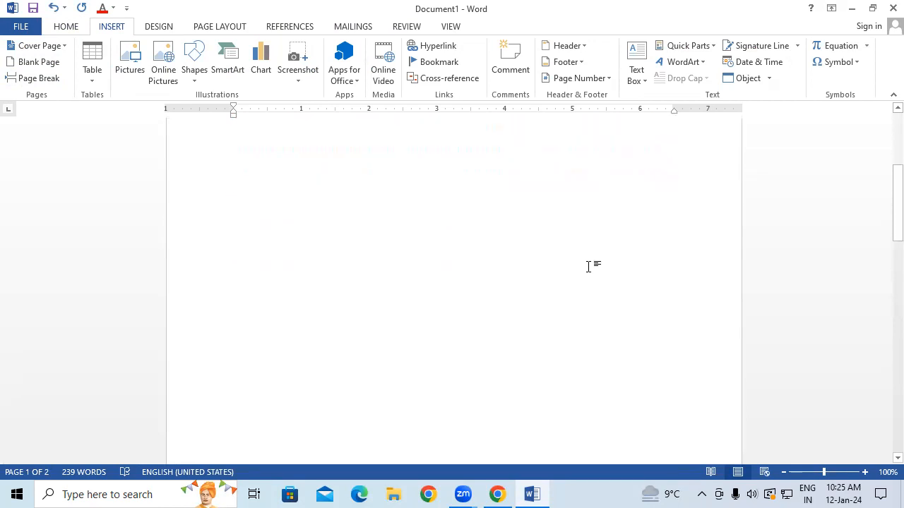
scroll(588, 266, down, 8)
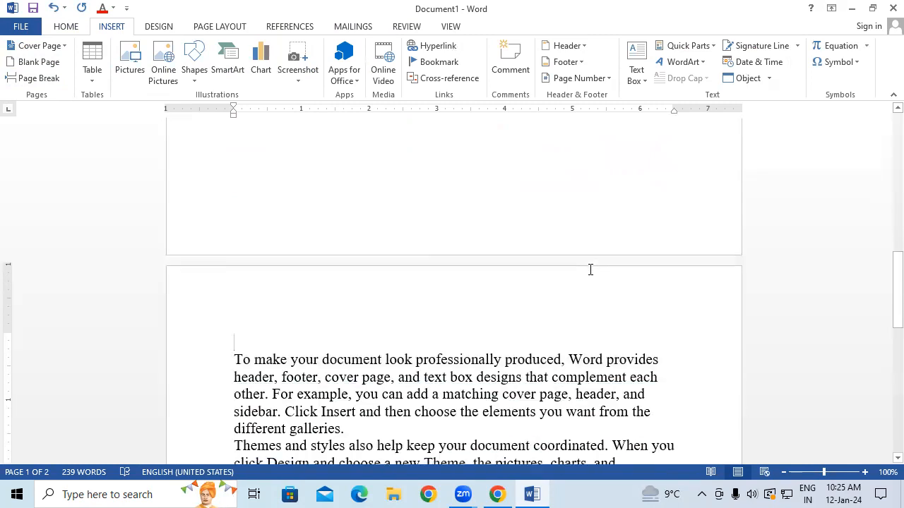
scroll(592, 270, down, 4)
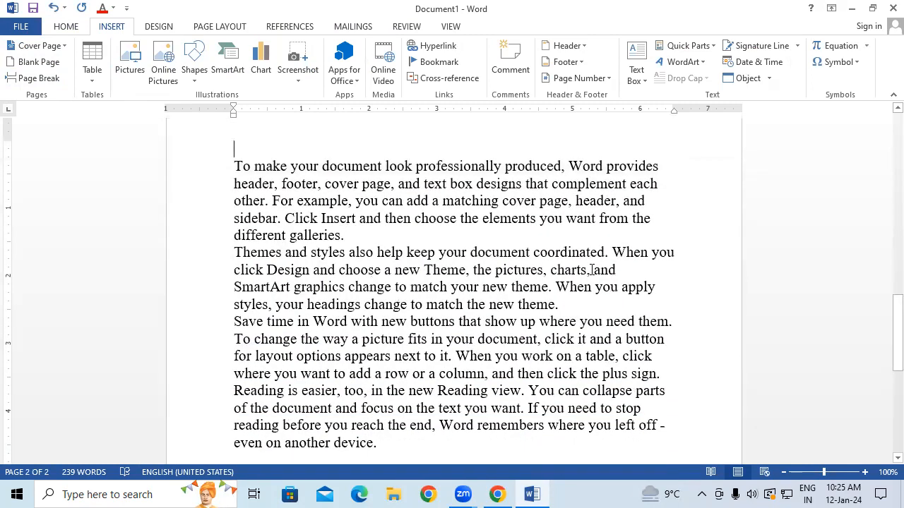
scroll(591, 270, down, 1)
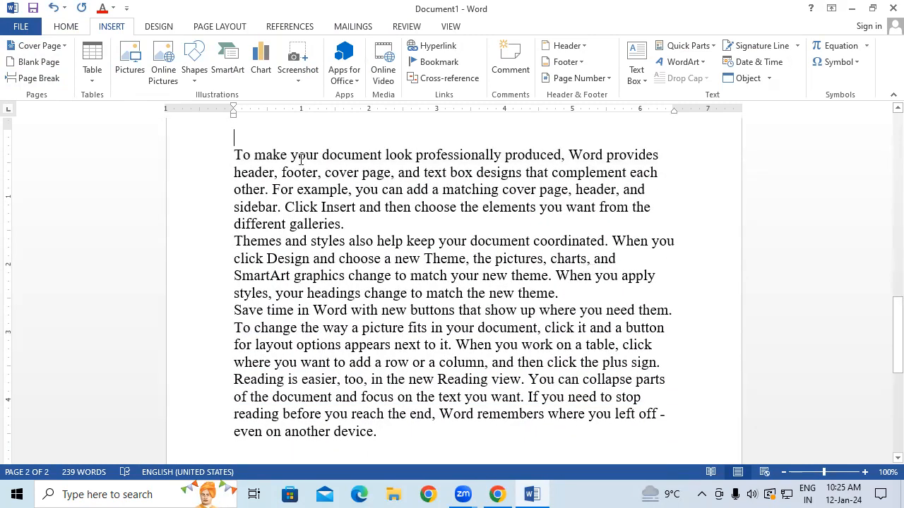
Step: Underline the paragraph starting "To make your document look professionally produced" on the second page
drag(233, 149, 374, 225)
click(66, 26)
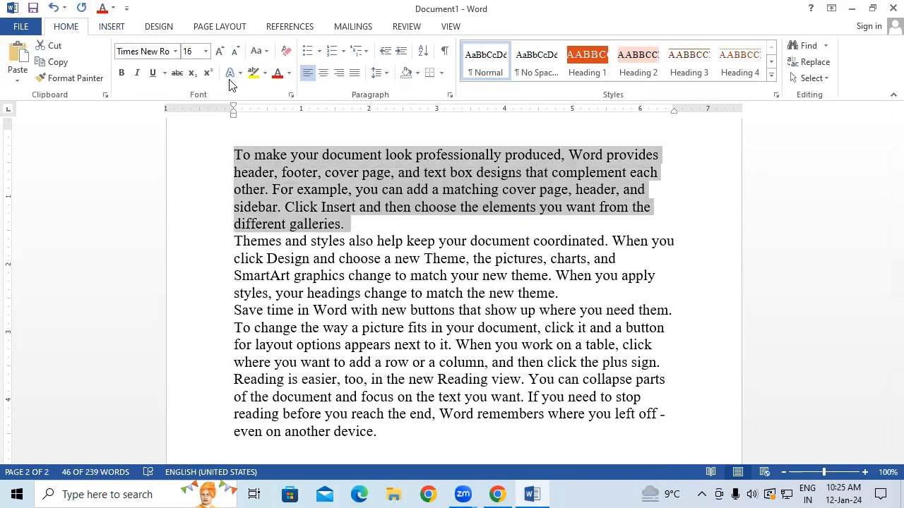
click(153, 72)
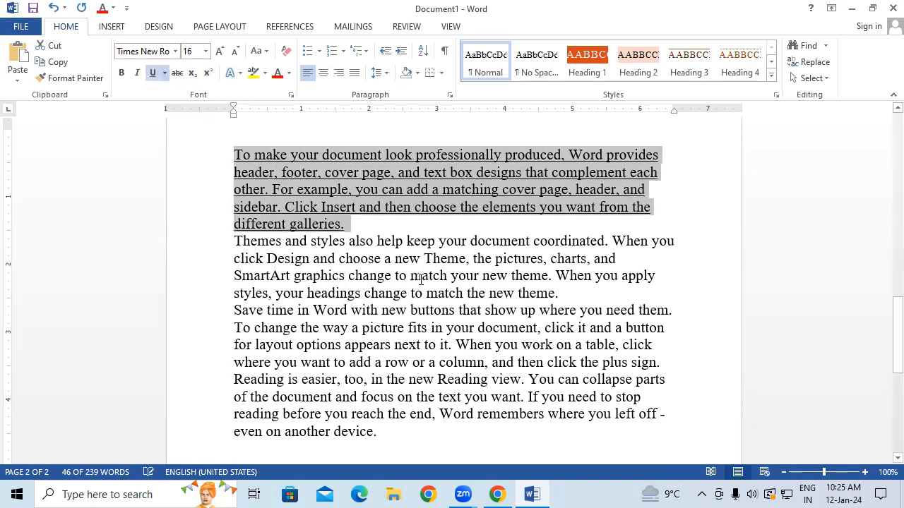
click(425, 278)
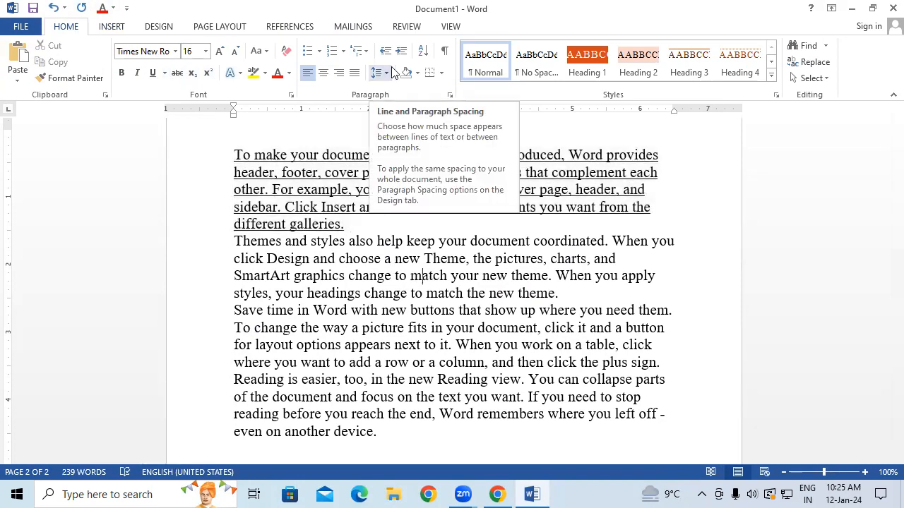
Step: Insert a page break after the underlined paragraph and check the page on either side of it
click(355, 224)
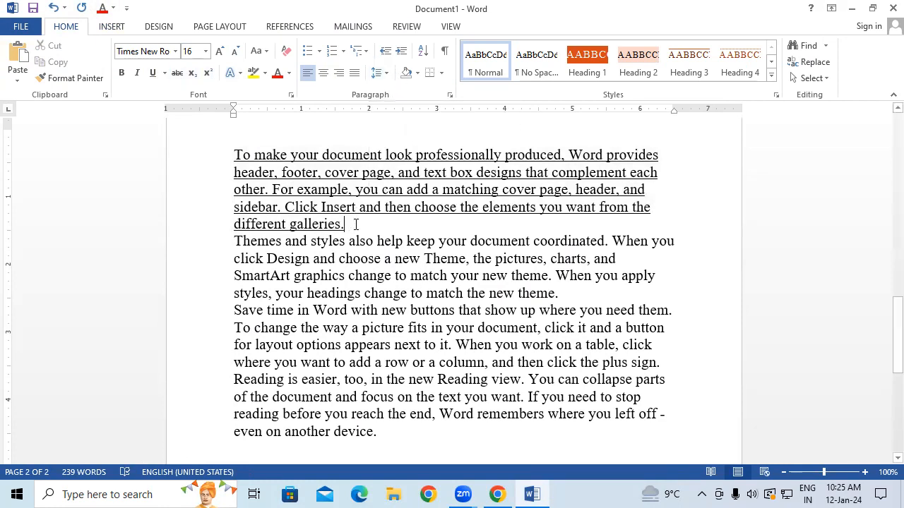
click(393, 187)
click(112, 26)
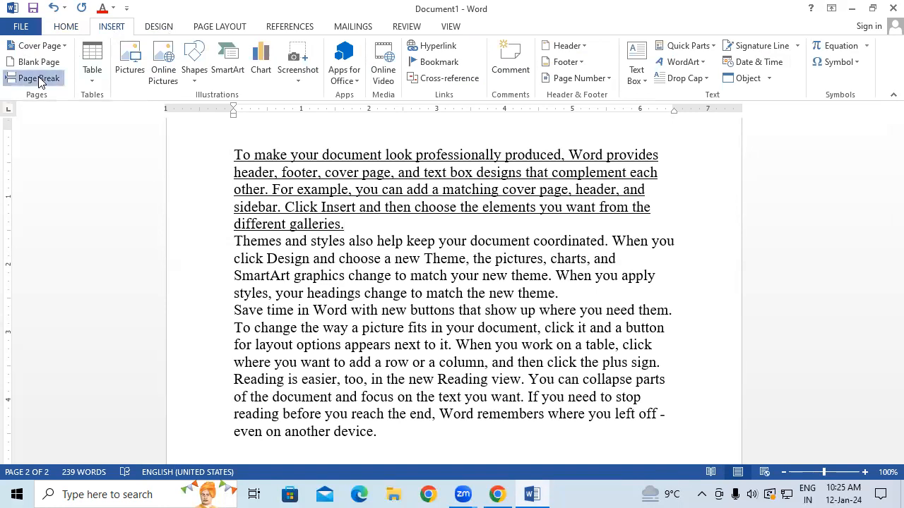
click(39, 79)
scroll(592, 311, up, 2)
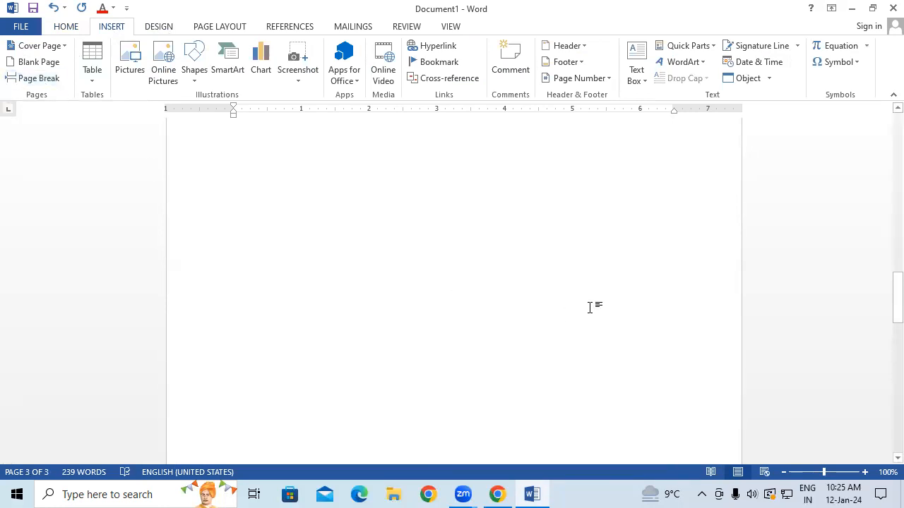
scroll(590, 307, up, 4)
scroll(589, 304, down, 5)
scroll(593, 297, down, 8)
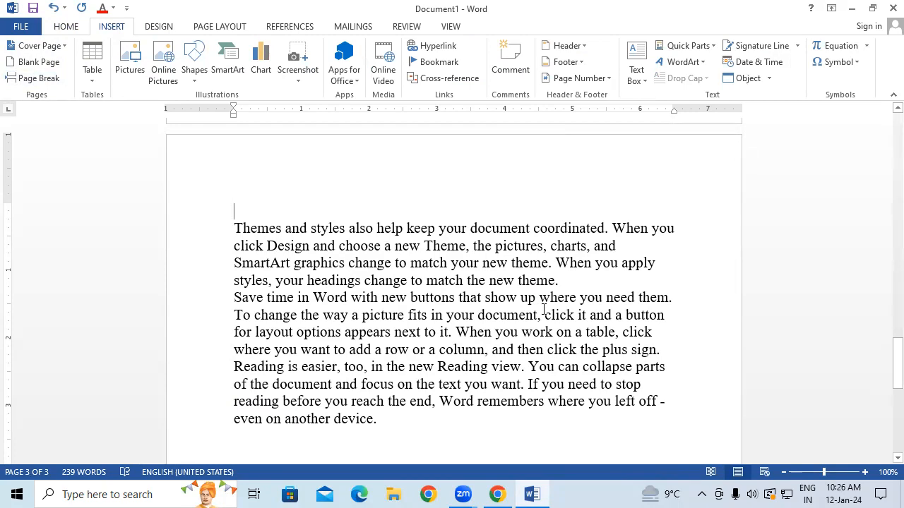
Step: Undo both page breaks, the second paragraph's underline and the first paragraph's bold formatting
key(ctrl+z)
key(ctrl+z)
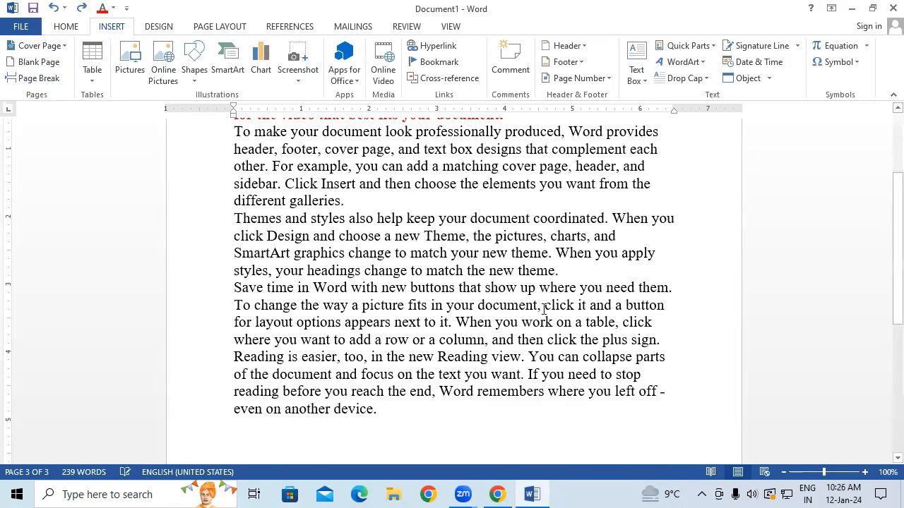
key(ctrl+z)
Step: Insert a page break after the red first paragraph so the remaining text starts on a new page
click(569, 244)
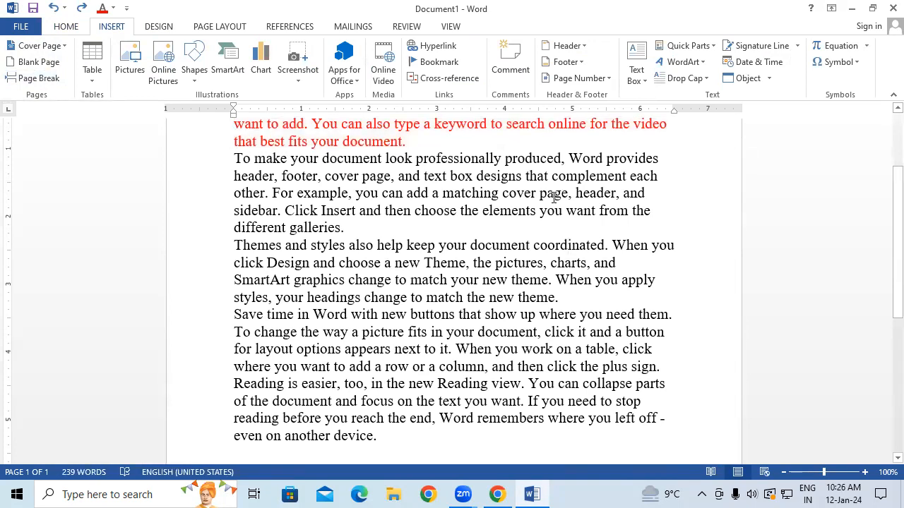
click(417, 142)
click(40, 82)
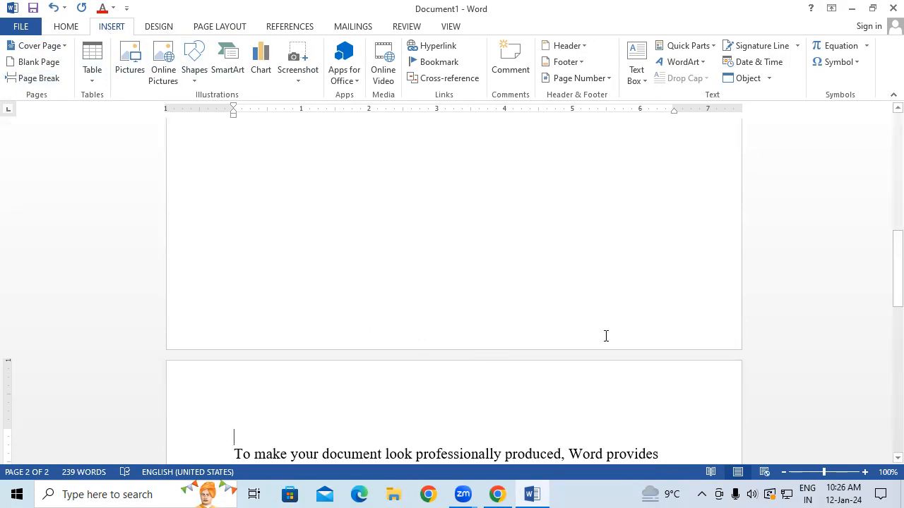
scroll(496, 280, down, 3)
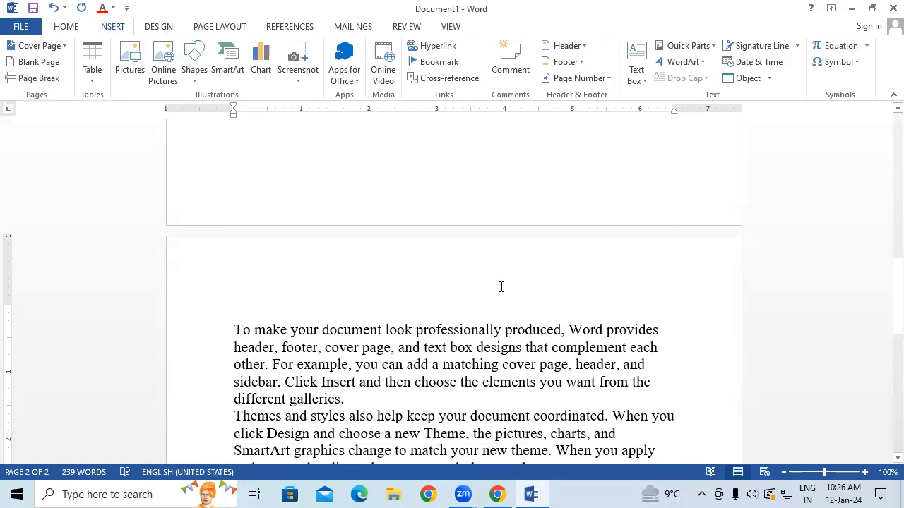
Step: Delete all the text and page breaks from the document, leaving one empty page
scroll(501, 286, up, 3)
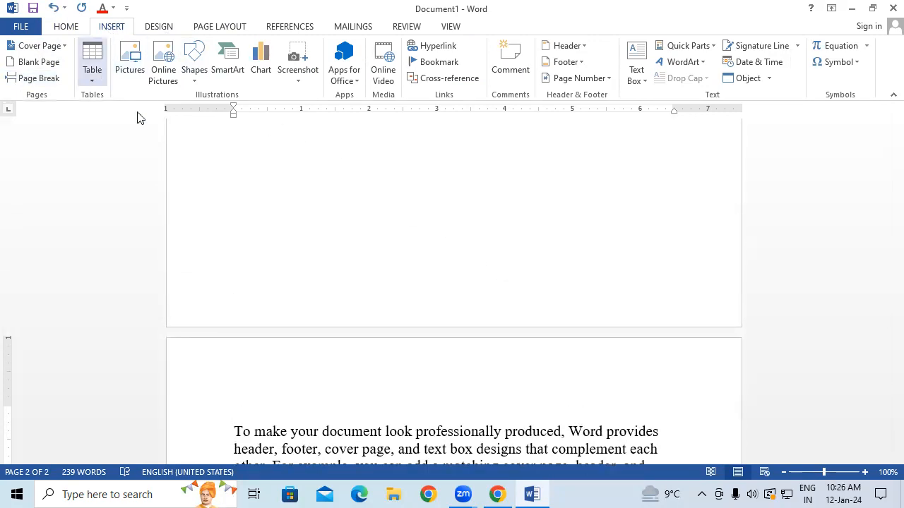
key(ctrl+a)
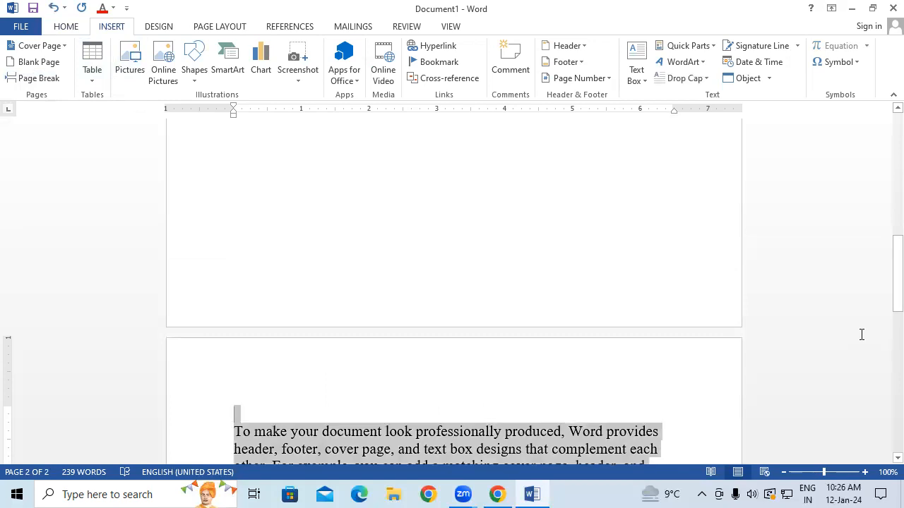
key(Delete)
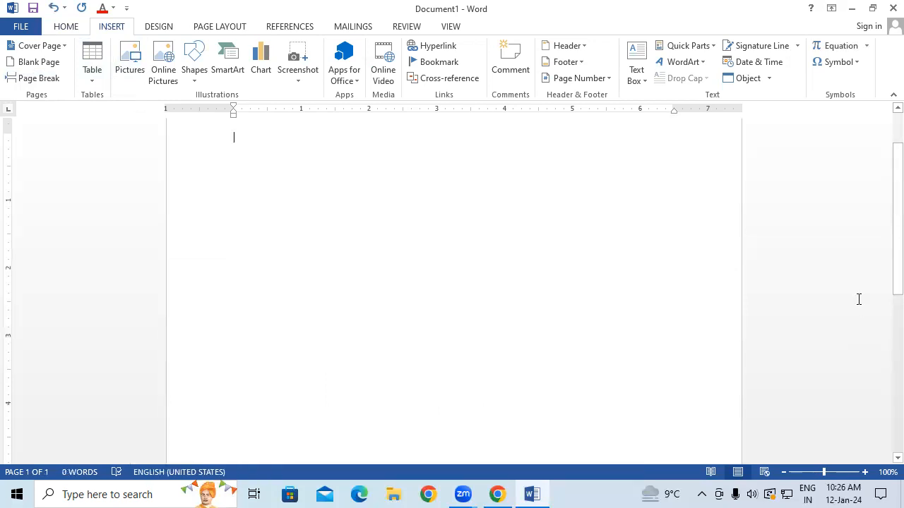
scroll(641, 304, up, 2)
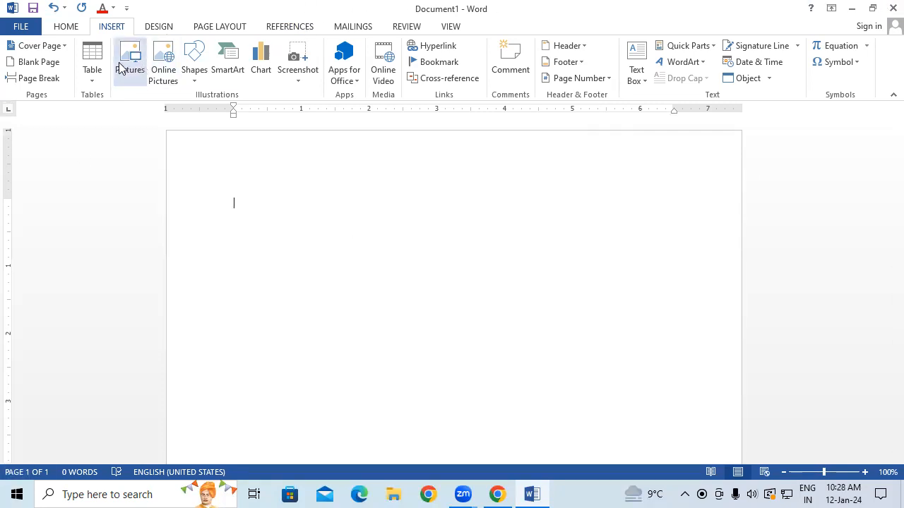
Step: Insert a table with two columns and one row, and undo the insertion
click(98, 71)
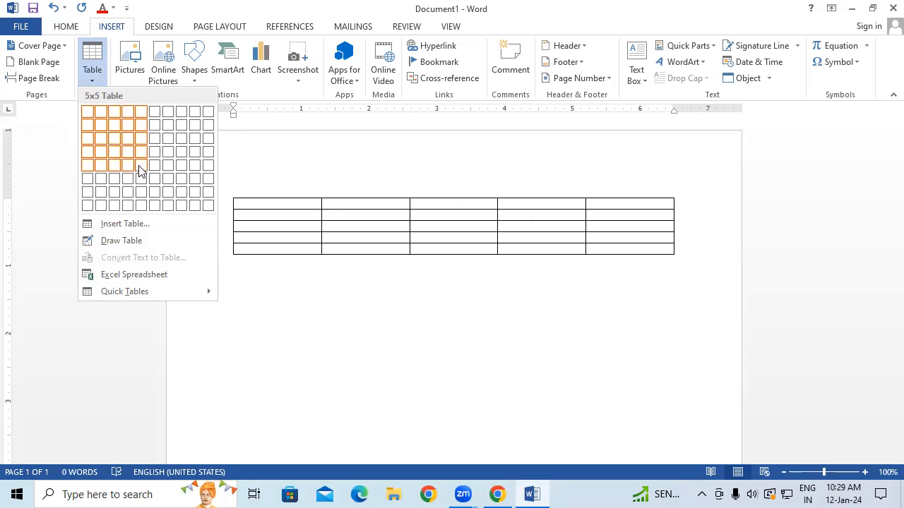
click(473, 271)
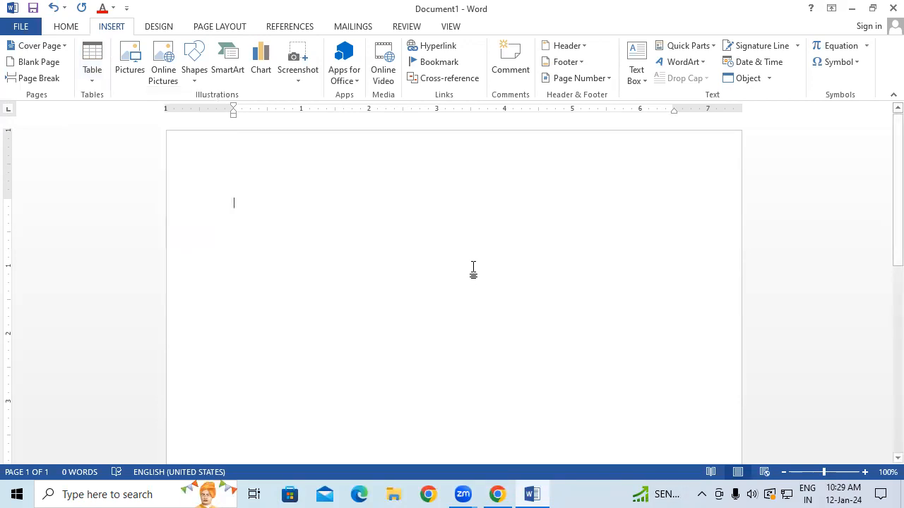
click(94, 76)
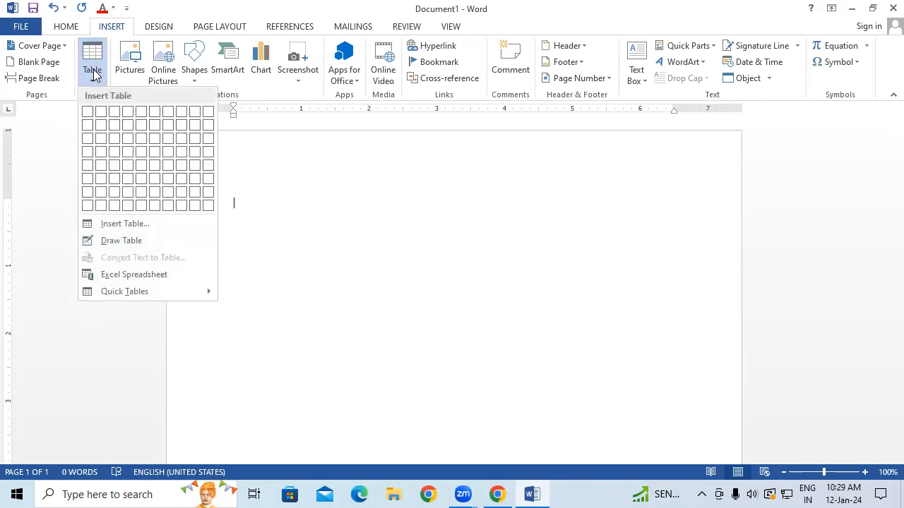
click(100, 116)
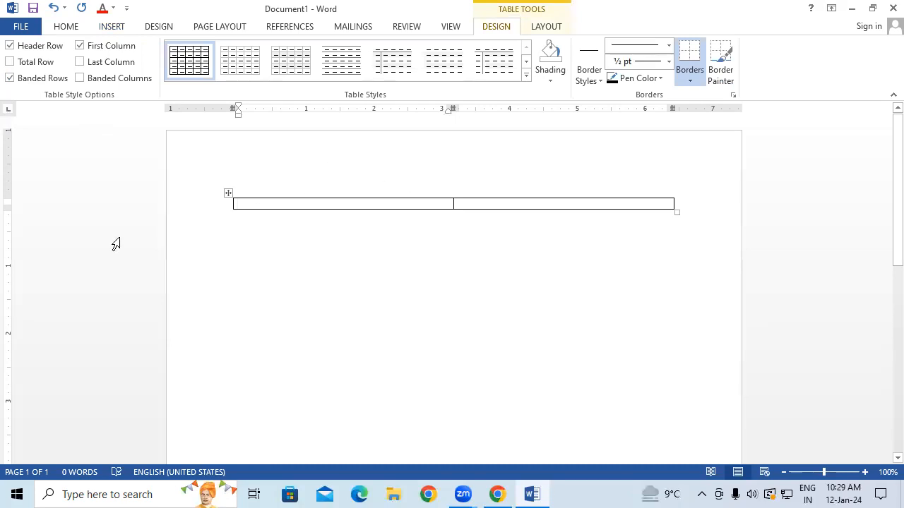
key(ctrl+z)
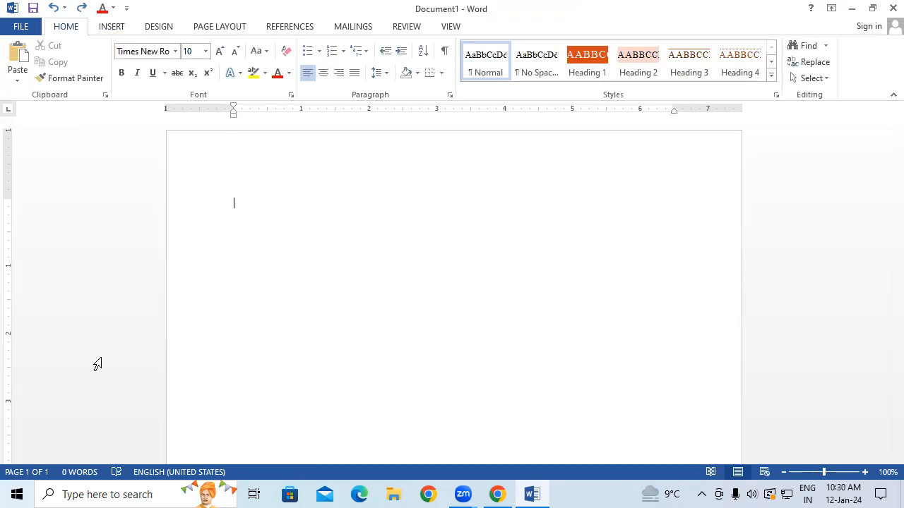
Step: Insert a table with three columns and six rows at the start of the empty page
click(111, 26)
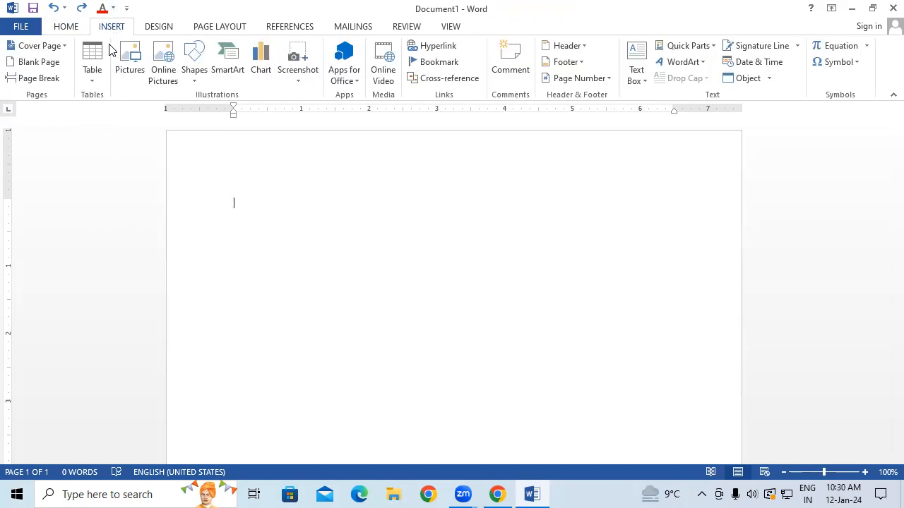
click(96, 50)
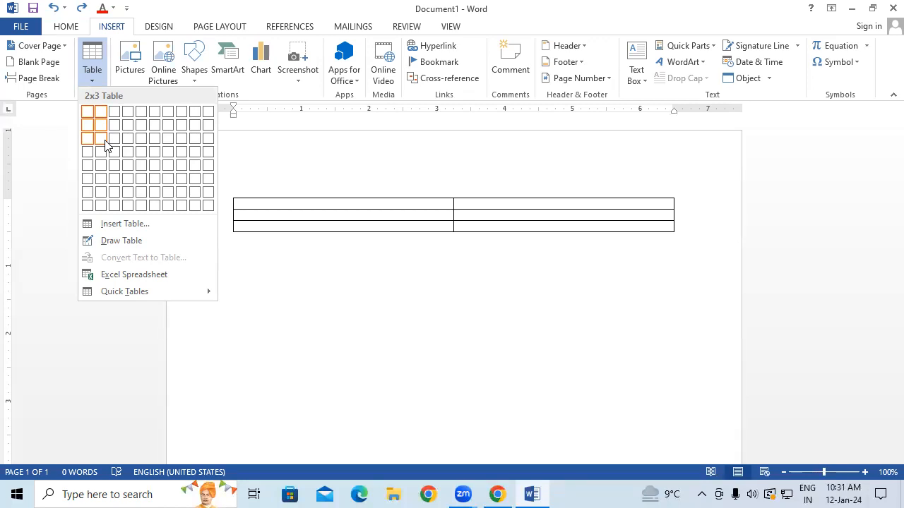
click(114, 178)
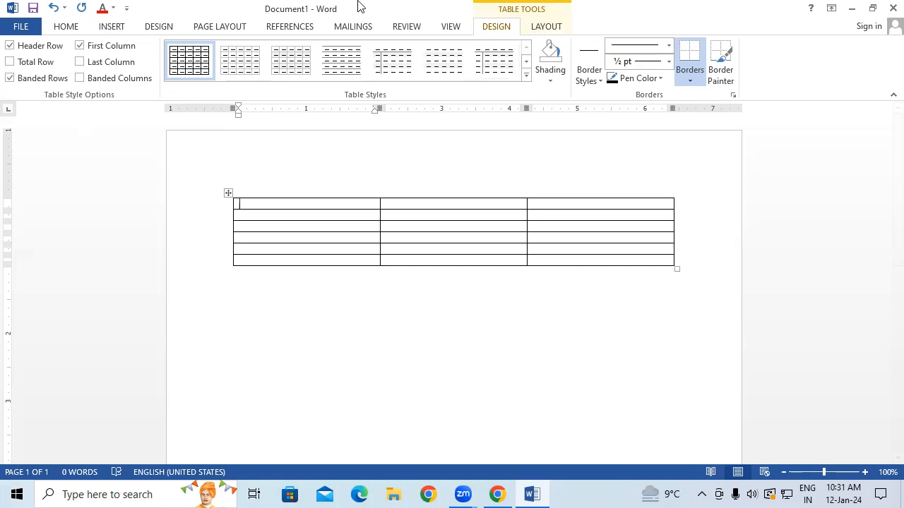
click(110, 27)
click(91, 65)
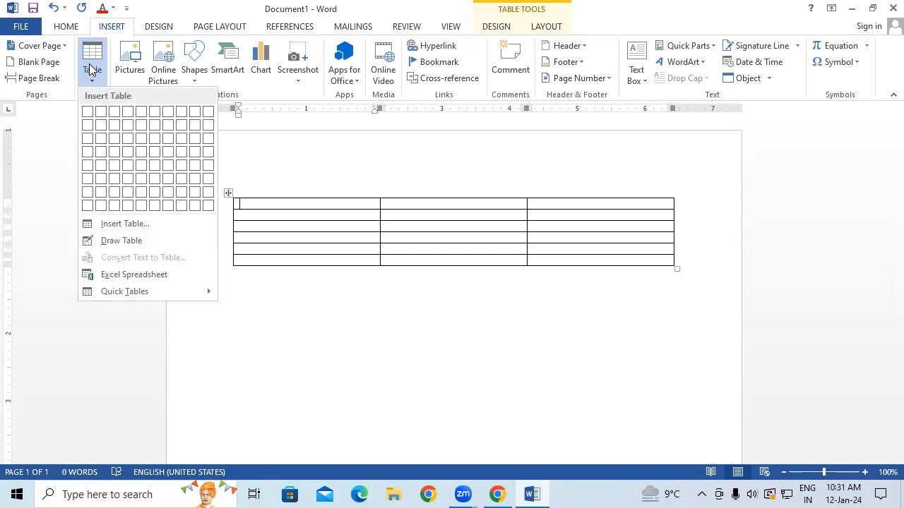
click(491, 341)
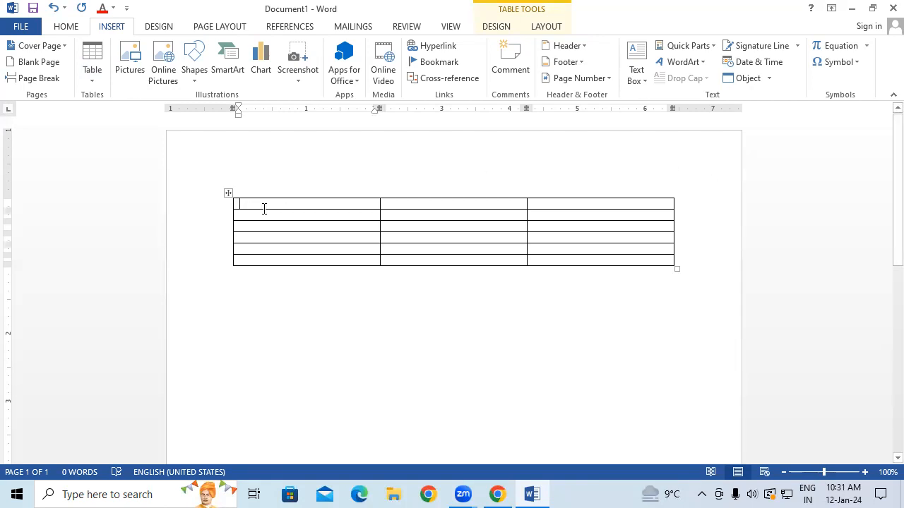
Step: Examine the table's rows and columns by selecting the first row and placing the cursor in individual cells
drag(264, 204, 600, 196)
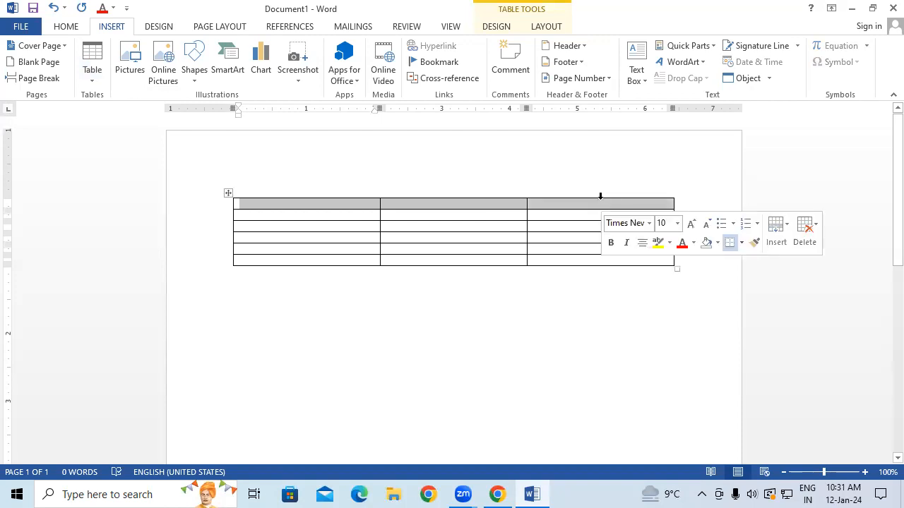
click(297, 211)
click(290, 218)
click(292, 227)
click(289, 238)
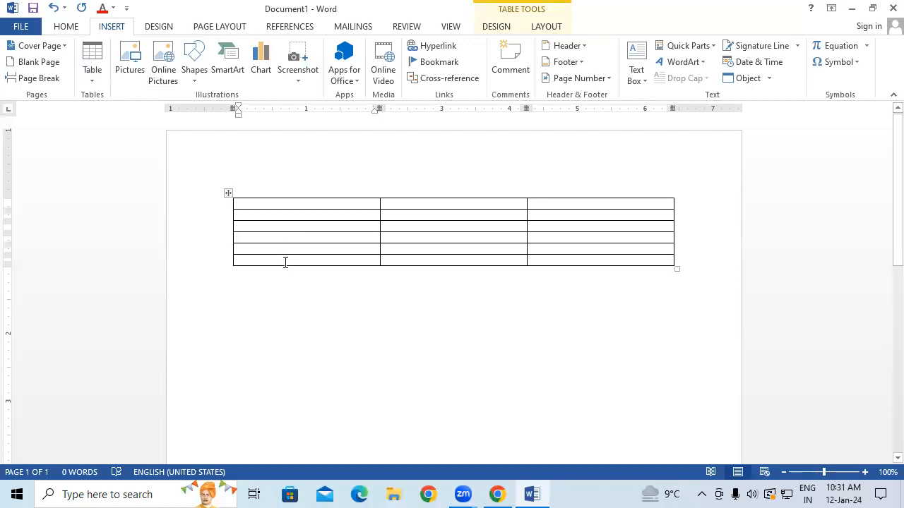
click(382, 237)
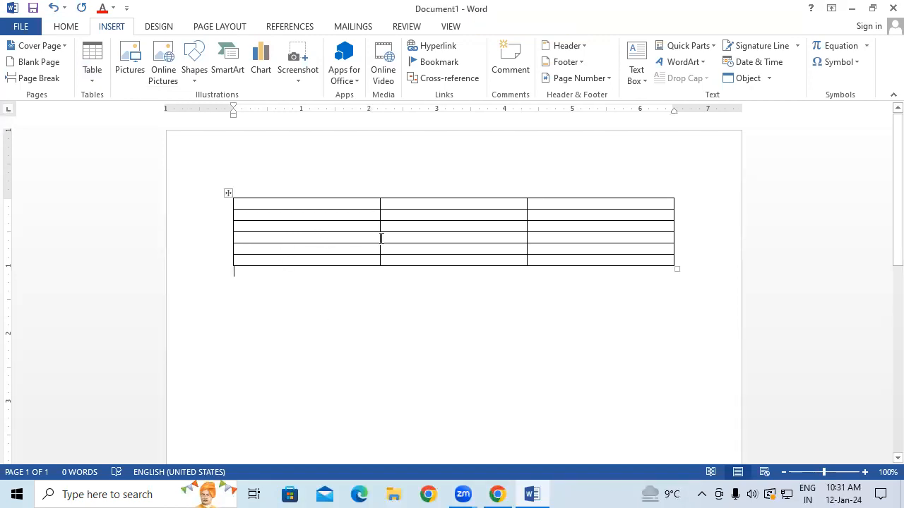
click(603, 236)
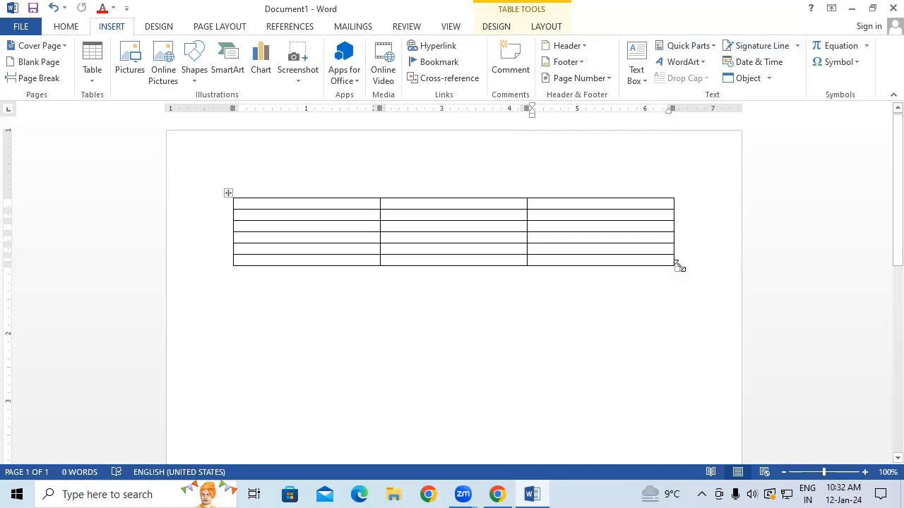
Step: Shrink the table, enlarge it to about 6.9 inches wide, and move it around the page to just above the text margin
drag(679, 265, 327, 258)
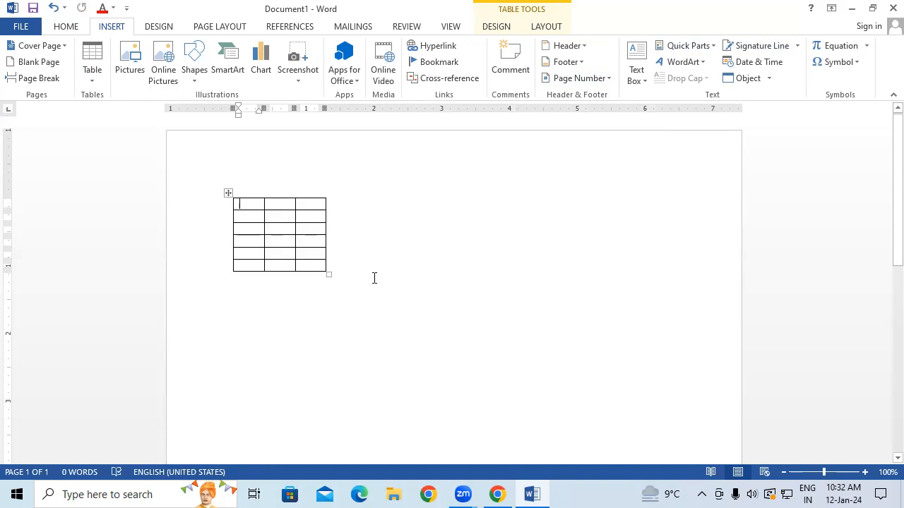
drag(329, 274, 701, 422)
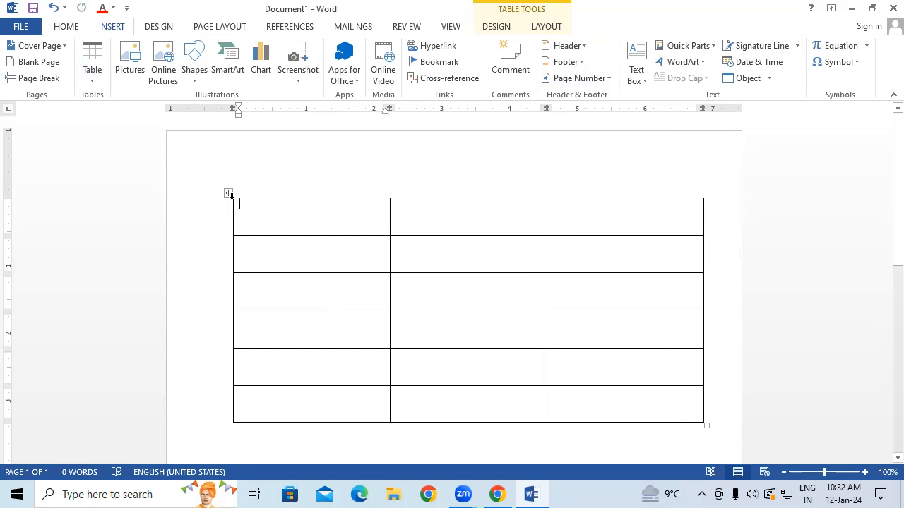
drag(228, 194, 423, 315)
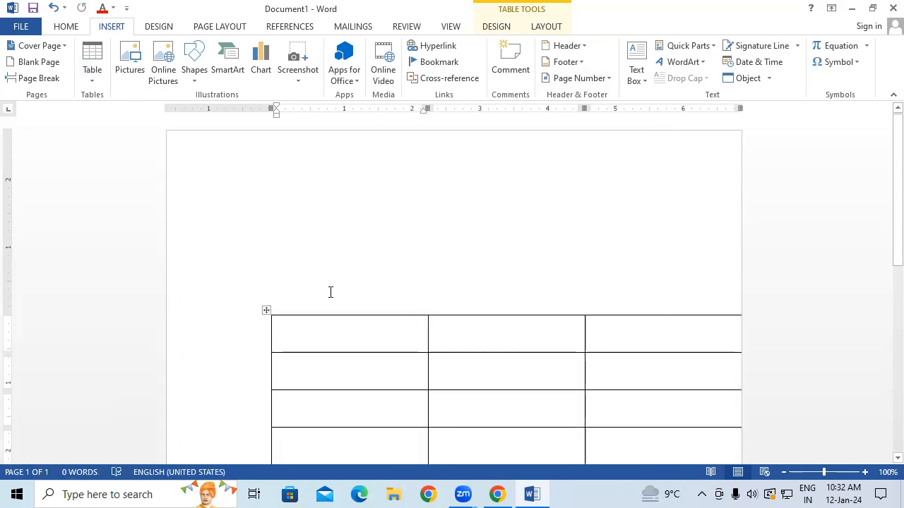
drag(262, 308, 180, 172)
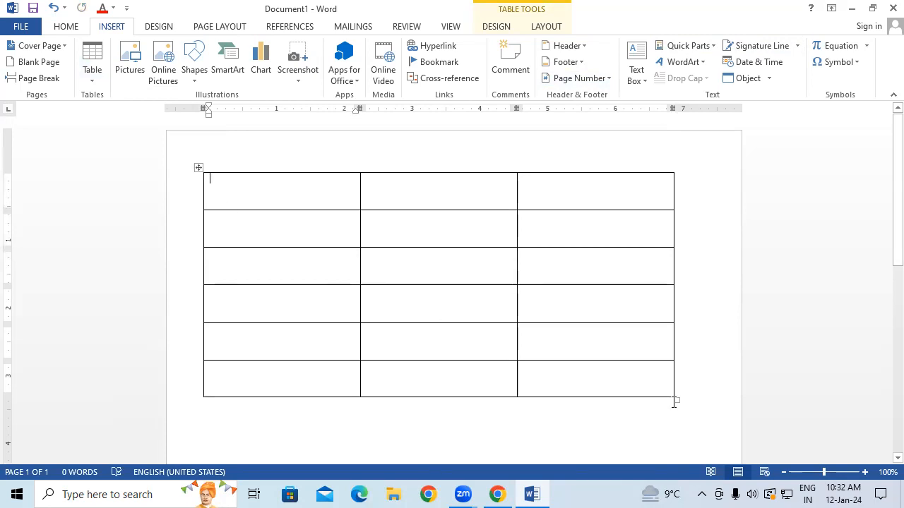
Step: Align the table with the page's left margin and resize it to about 4 inches wide and 1.8 inches high
drag(672, 398, 536, 255)
drag(327, 168, 211, 164)
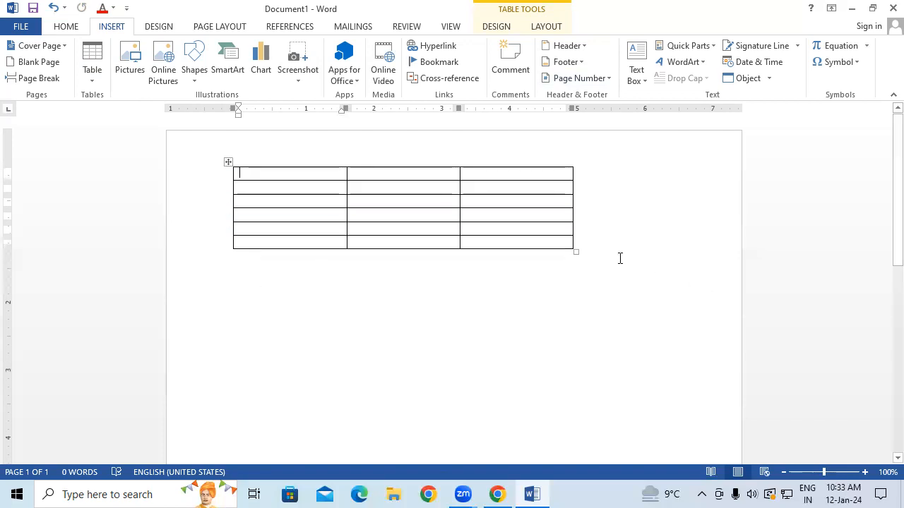
drag(575, 248, 502, 292)
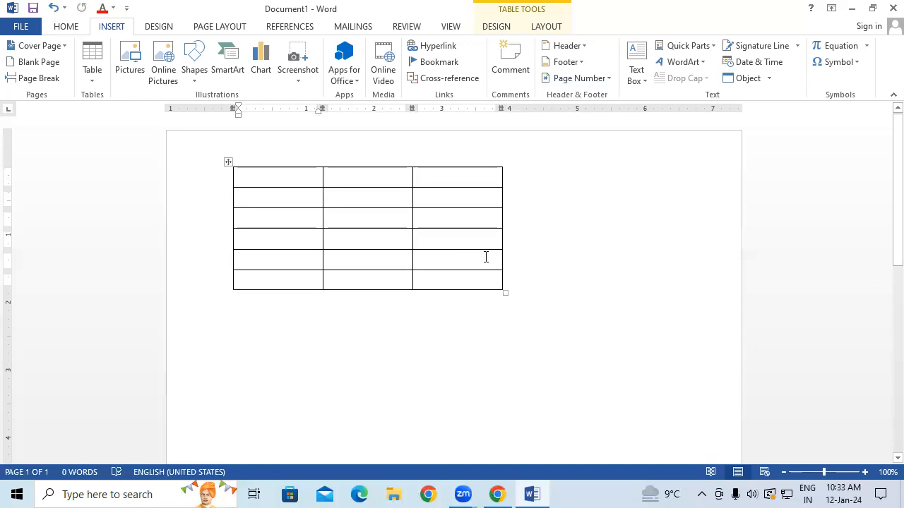
Step: Insert two new columns between the table's first and second columns
click(339, 172)
mouse_move(325, 163)
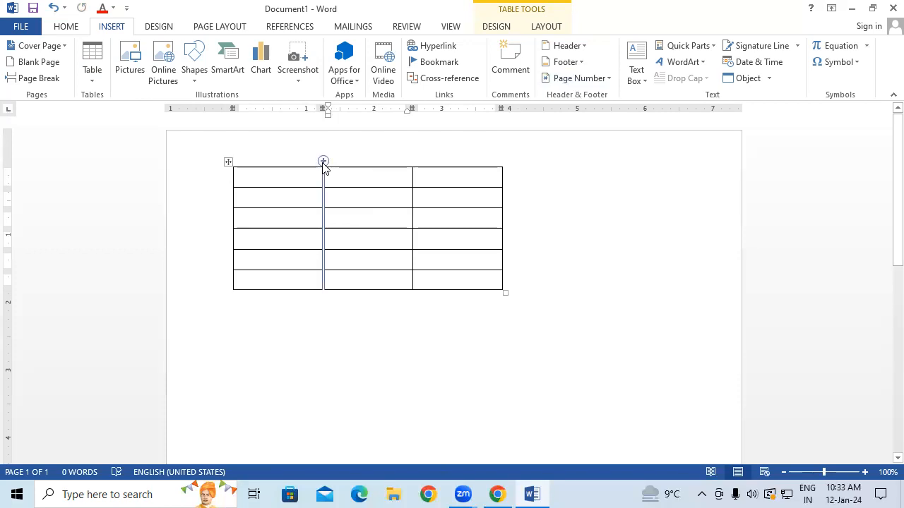
click(323, 162)
click(322, 161)
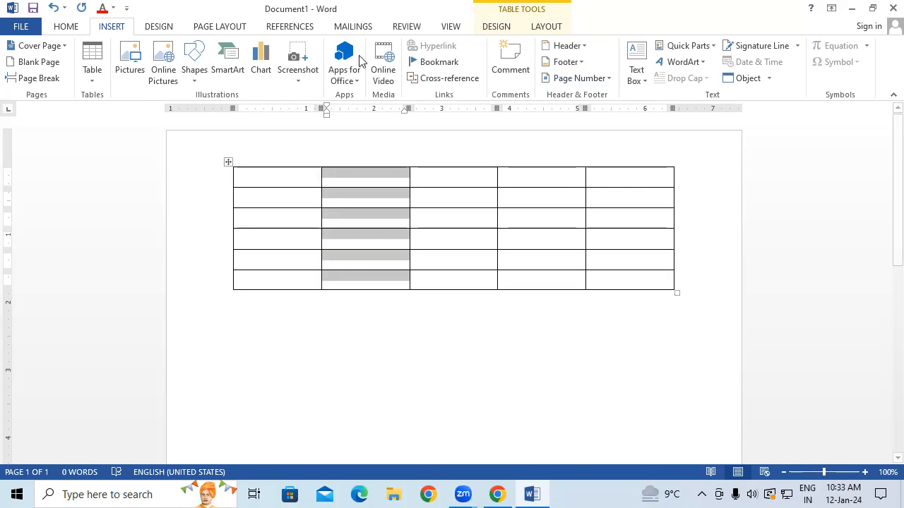
Step: Insert two new rows between the table's second and third rows
click(479, 211)
click(257, 217)
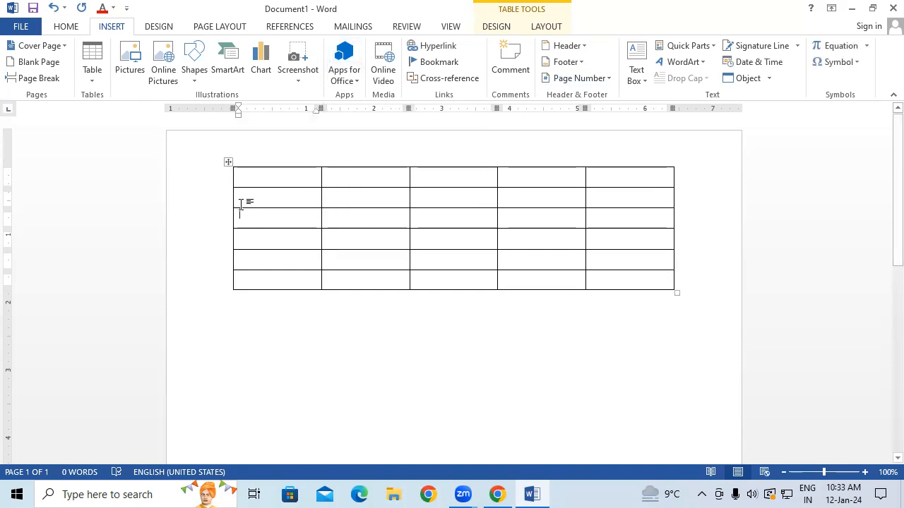
click(227, 209)
click(228, 208)
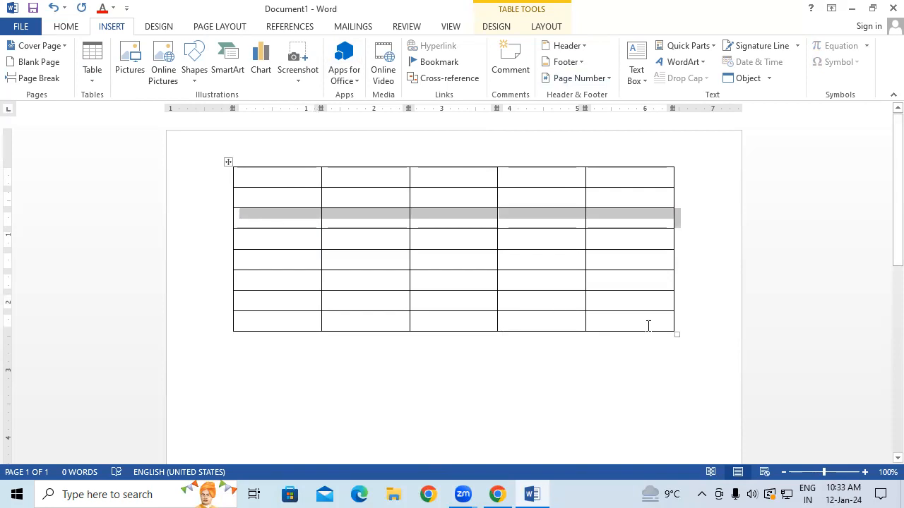
click(642, 281)
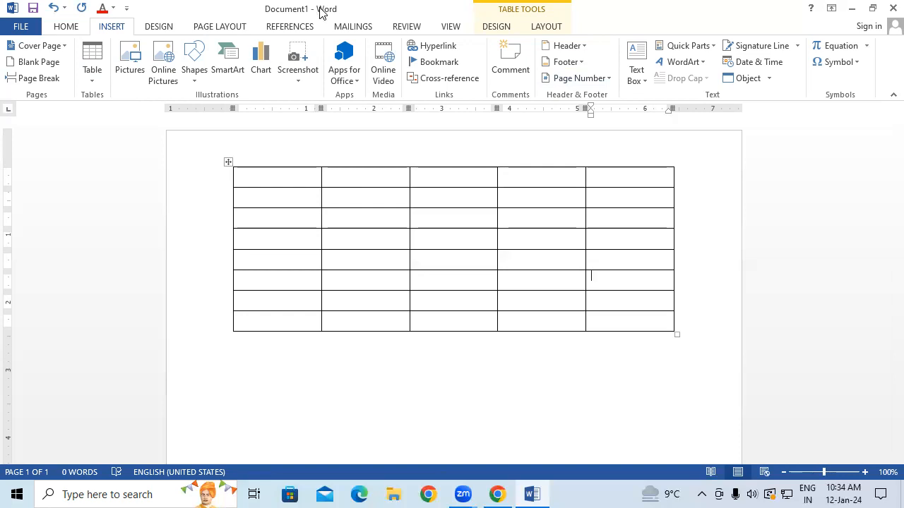
click(445, 221)
click(92, 72)
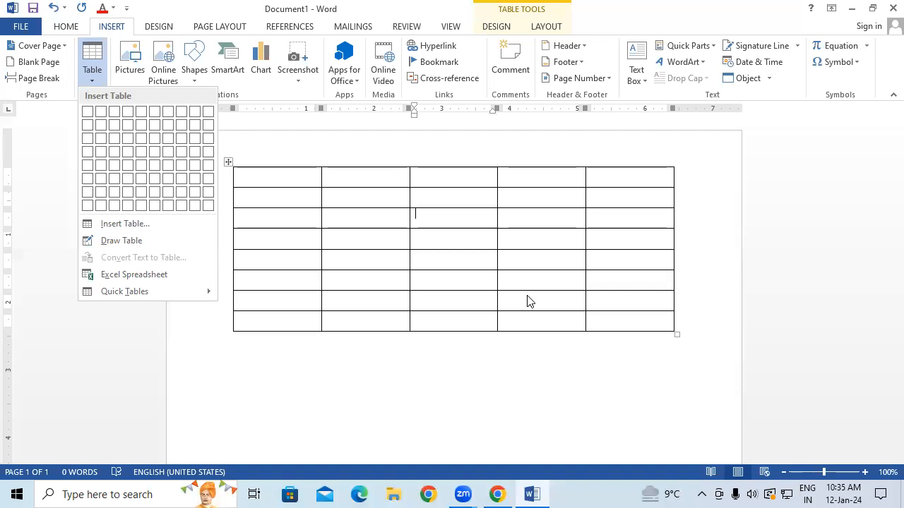
key(Escape)
Step: Replace the table with a new one of ten columns and eight rows, enlarged to about 2.4 inches high
key(ctrl+a)
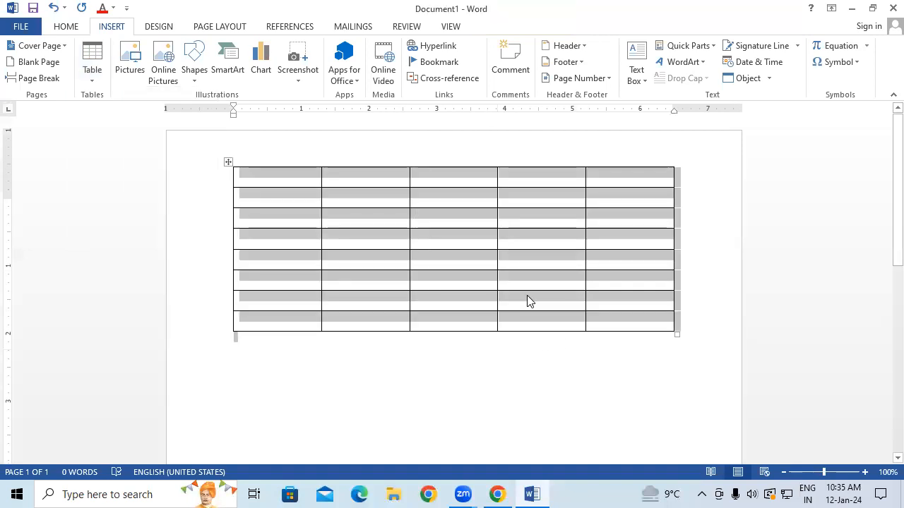
key(BackSpace)
click(92, 62)
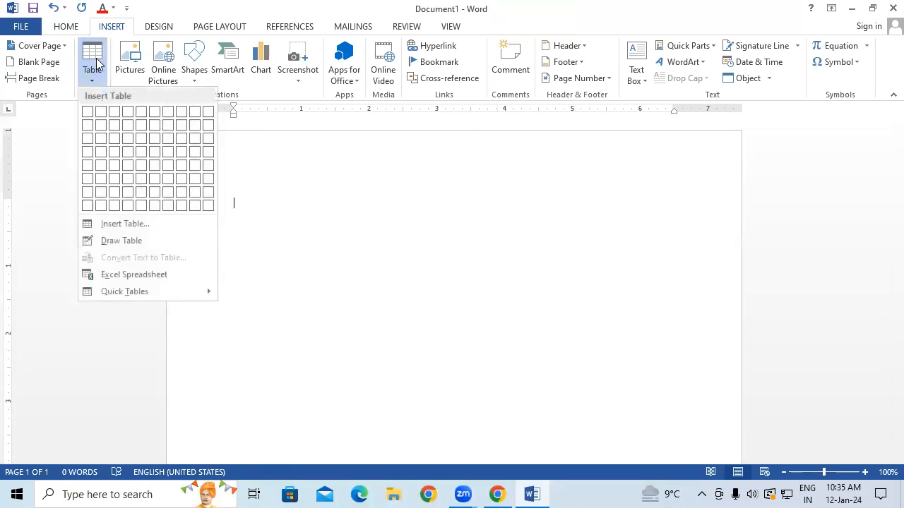
click(209, 210)
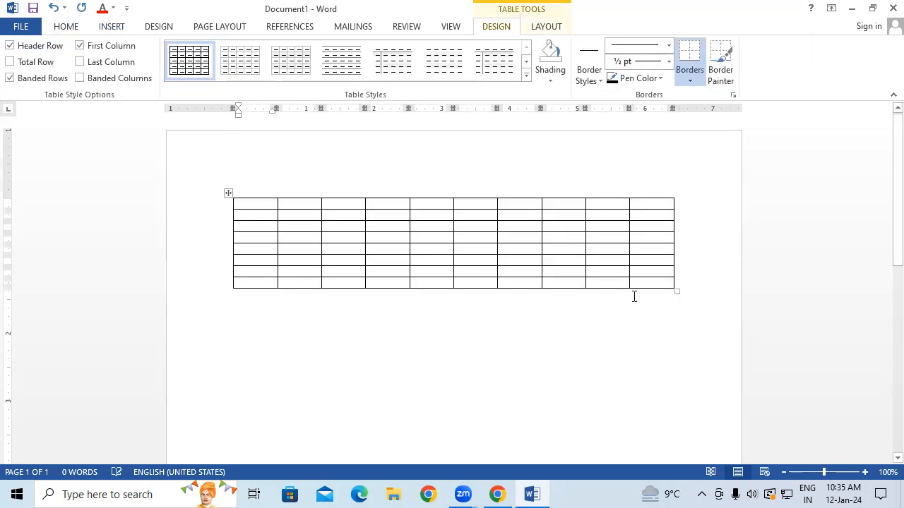
drag(676, 289, 679, 365)
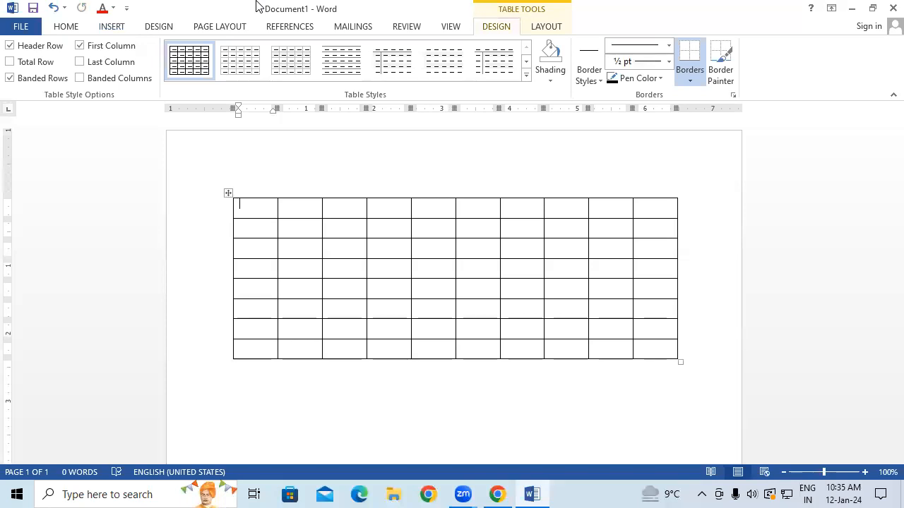
Step: Delete the ten-column table so the document is empty
key(ctrl+a)
key(Delete)
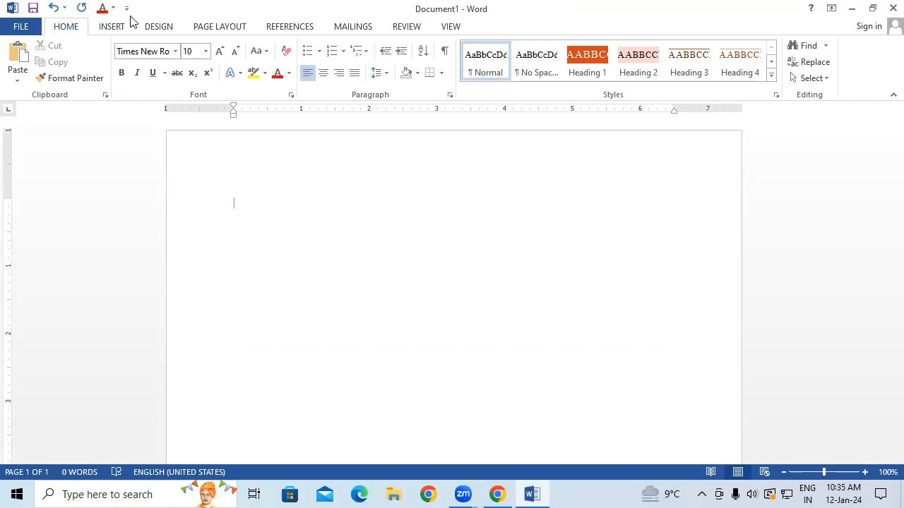
Step: Insert a table of 20 columns and 15 rows by specifying its dimensions, and delete it from the document again
click(110, 26)
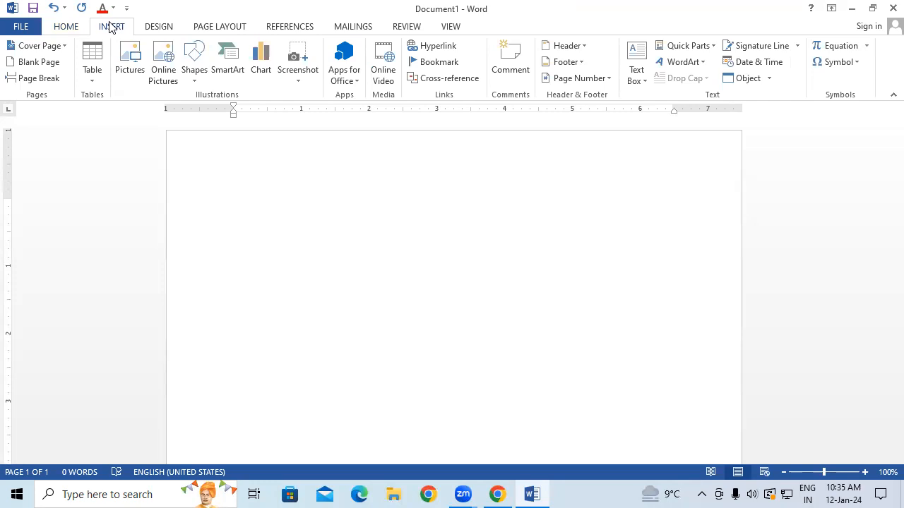
click(102, 72)
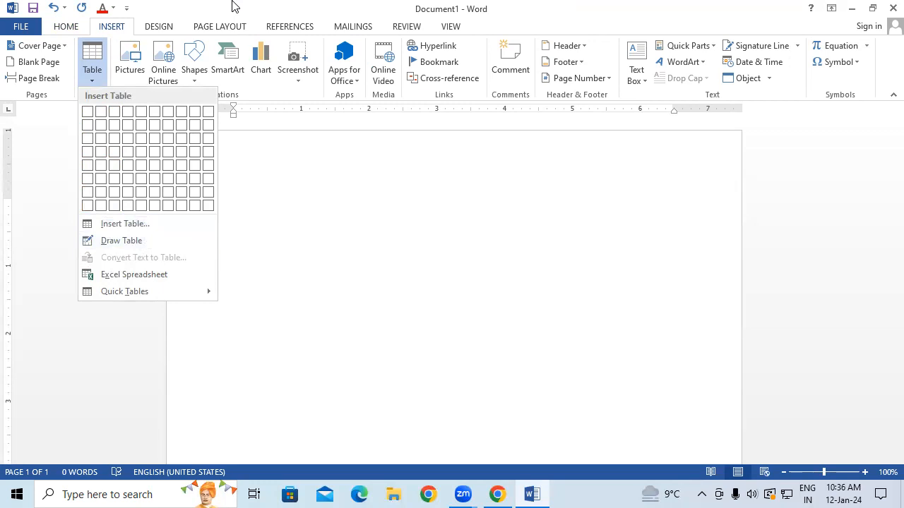
click(139, 223)
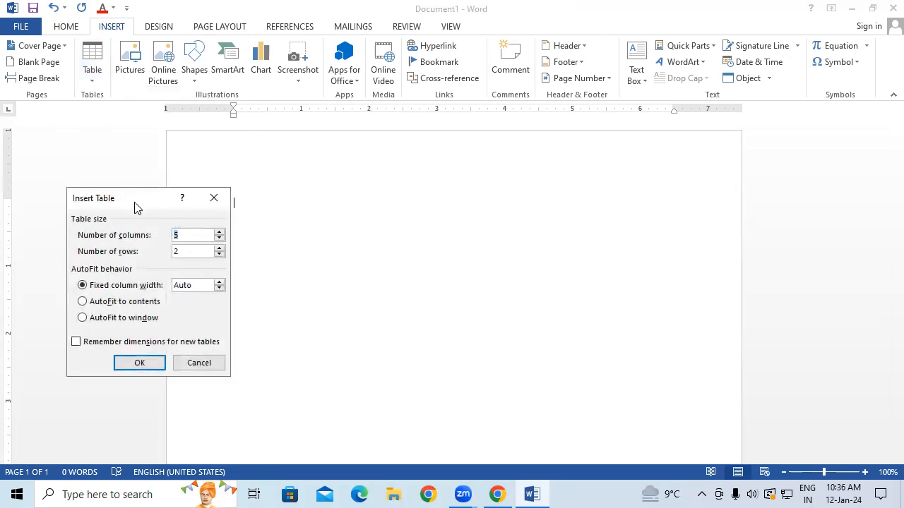
drag(140, 200, 245, 94)
click(291, 131)
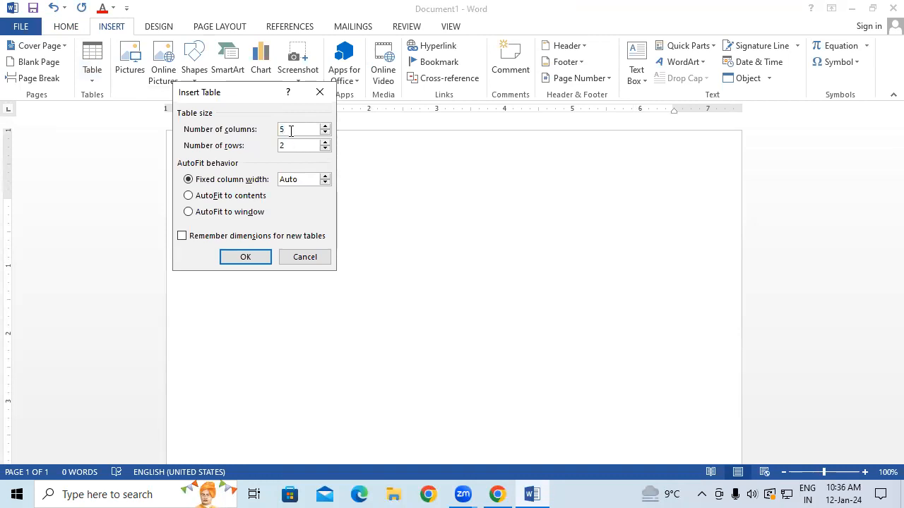
key(BackSpace)
text(2)
click(290, 145)
key(BackSpace)
text(15)
click(247, 262)
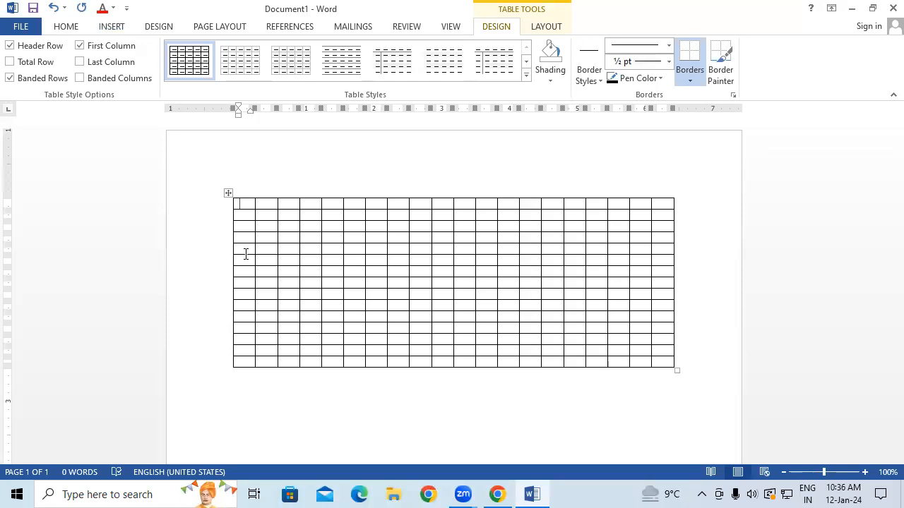
key(ctrl+a)
key(Delete)
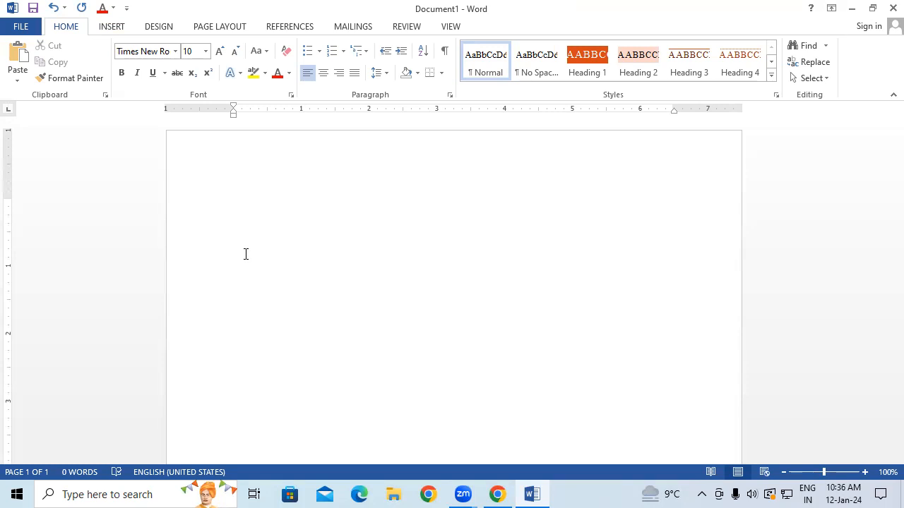
Step: Increase the font size to 28 pt and insert a table of six columns and five rows
key(ctrl+shift+period)
key(ctrl+shift+period)
key(ctrl+shift+period)
key(ctrl+shift+period)
key(ctrl+shift+period)
key(ctrl+shift+period)
key(ctrl+shift+period)
click(121, 30)
click(93, 63)
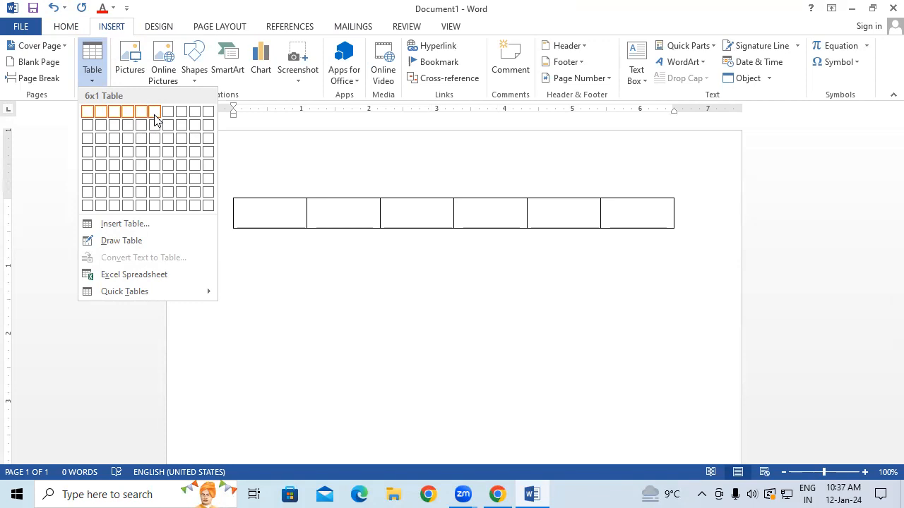
click(155, 169)
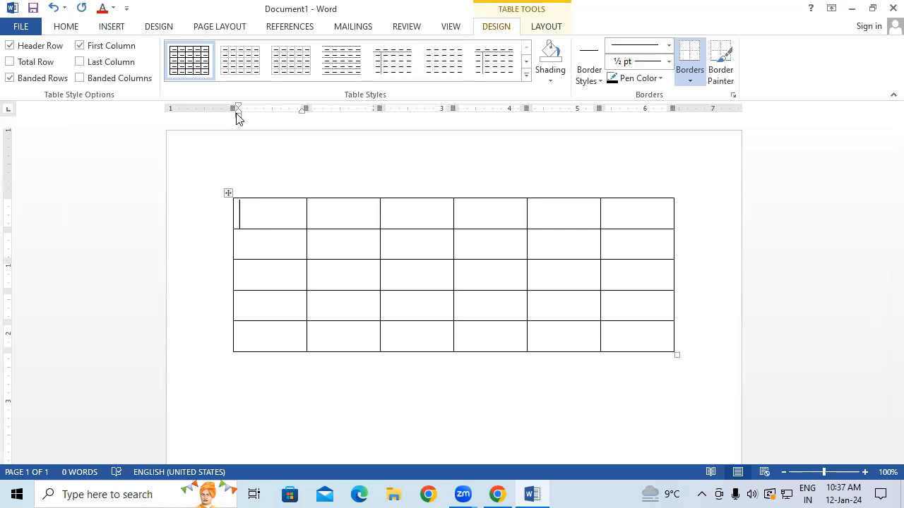
Step: Enter the headings REG.NO. and STUDENT NAME in the first two cells of the table's first row
text(REG)
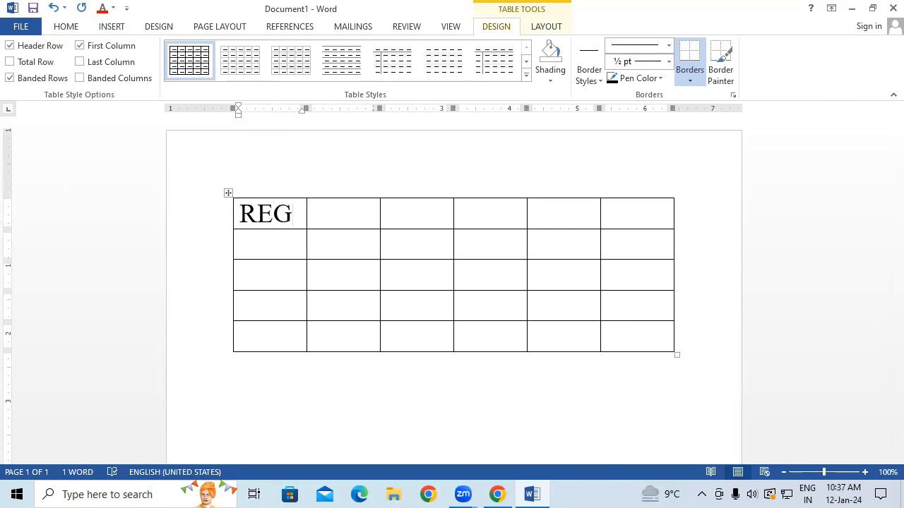
text(.NO)
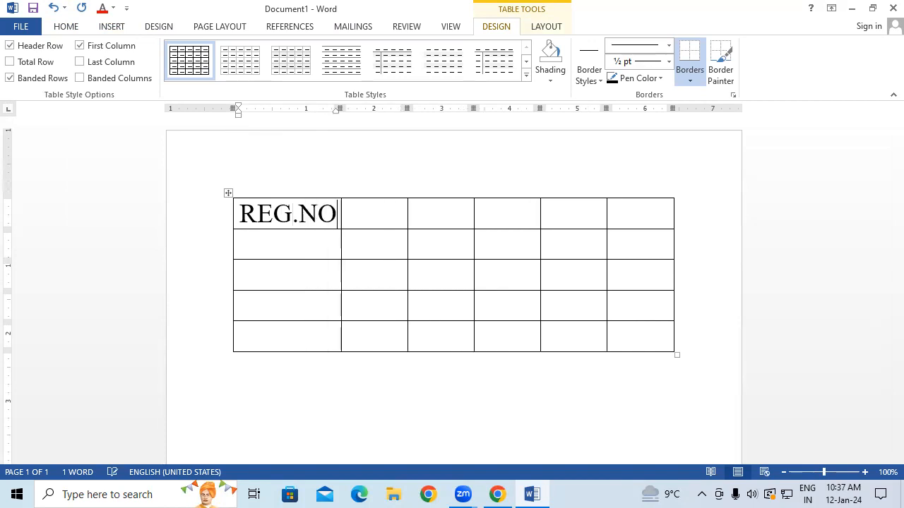
text(.)
key(Tab)
text(ST)
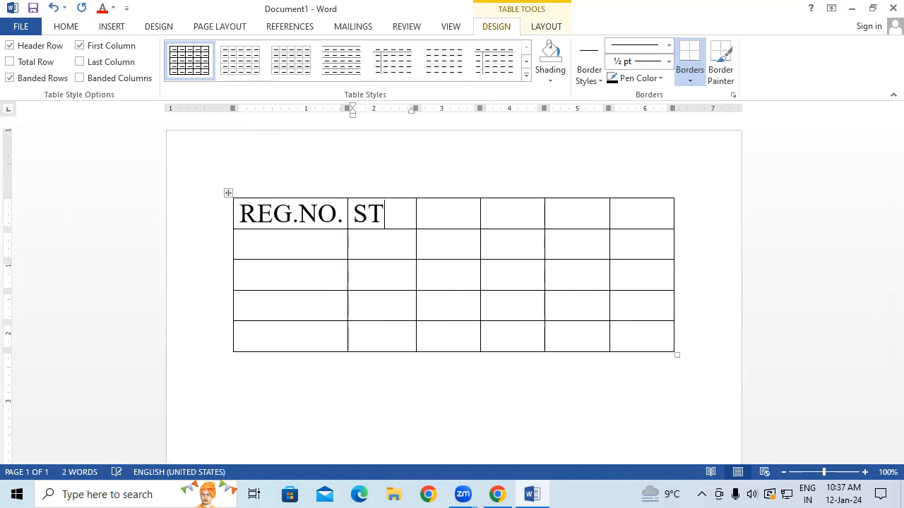
text(UDENT NAME)
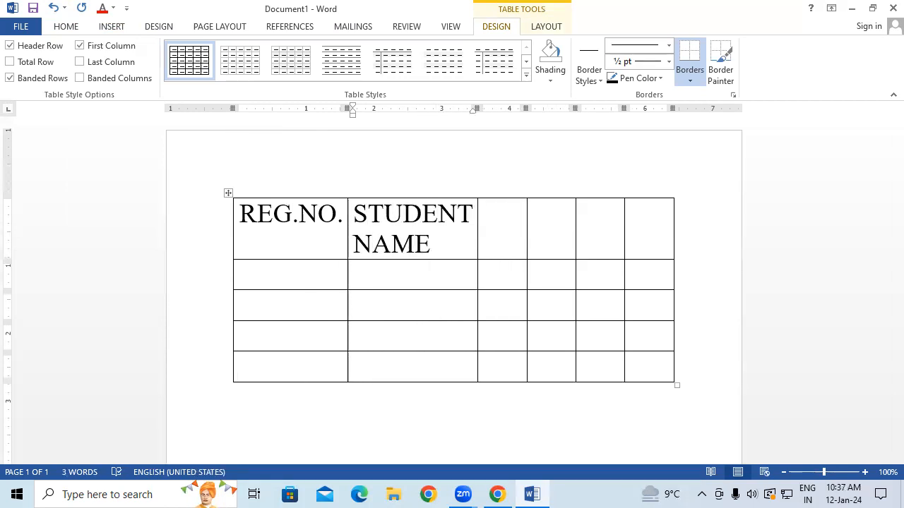
Step: Enter the headings COURSE and FEE in the third and fourth cells of the first row
key(Tab)
text(CI)
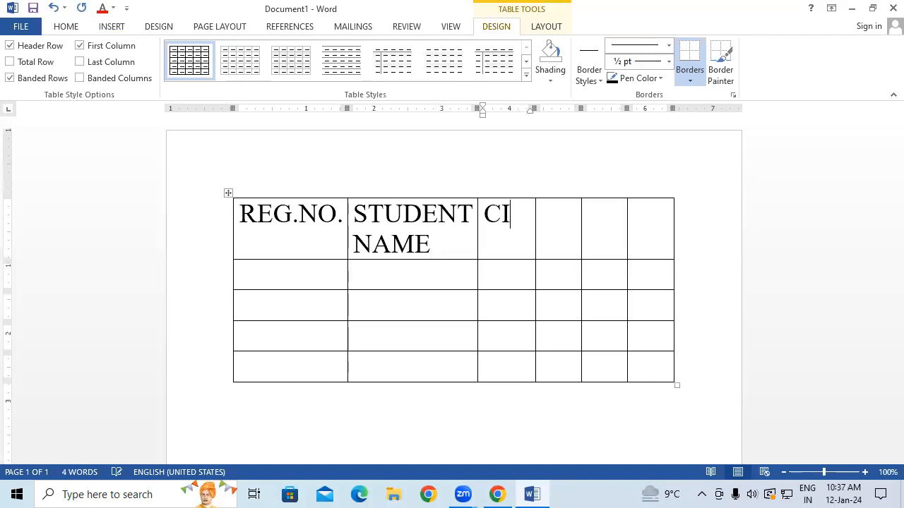
key(BackSpace)
text(OURSE)
click(598, 214)
text(FEE)
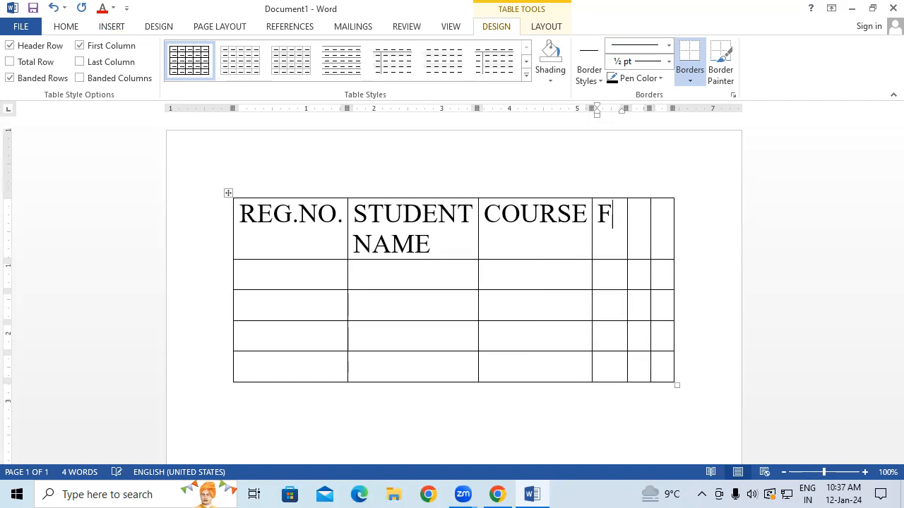
key(Tab)
key(Tab)
key(Tab)
text(P)
key(BackSpace)
Step: Reduce the font size of the REG.NO., STUDENT NAME, COURSE and FEE headings to 18 pt
drag(242, 211, 600, 223)
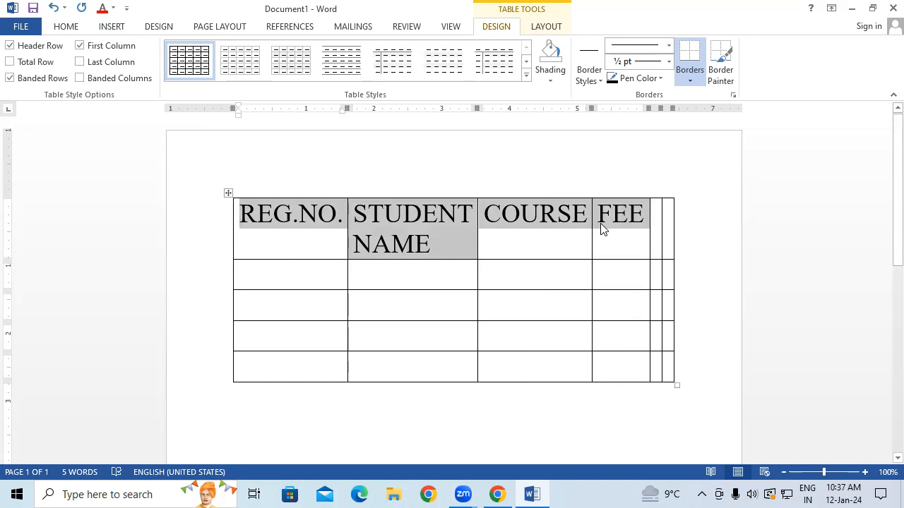
key(ctrl+shift+comma)
key(ctrl+shift+comma)
key(ctrl+shift+comma)
key(ctrl+shift+comma)
key(ctrl+shift+comma)
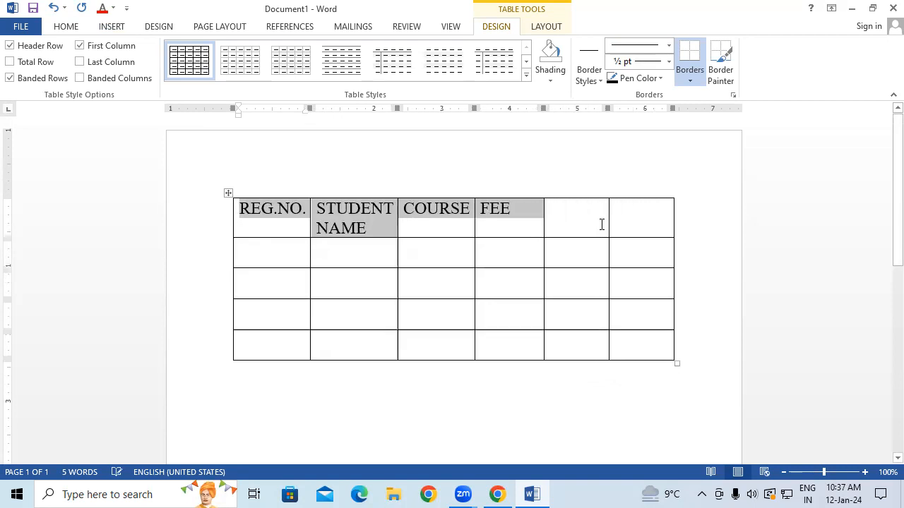
Step: Add the headings PAID and DUE in the last two header cells, and reduce all six headings to 16 pt
click(589, 212)
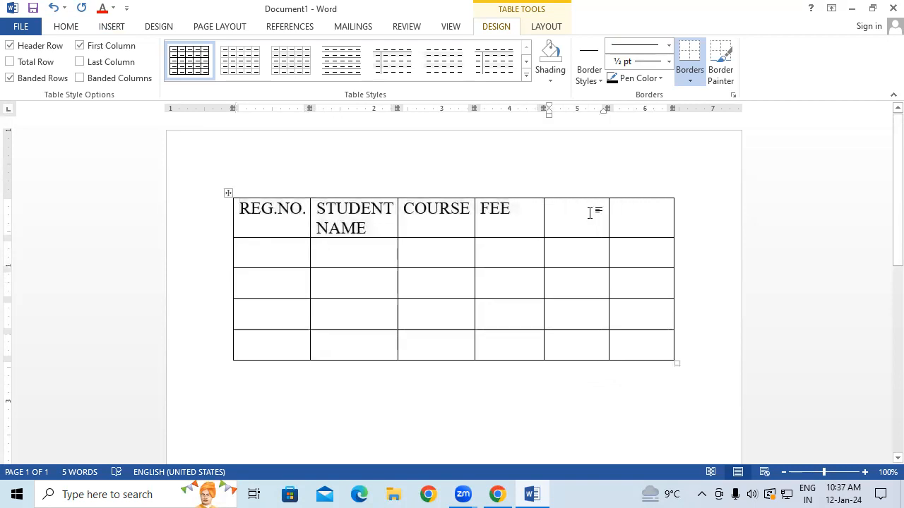
text(PA)
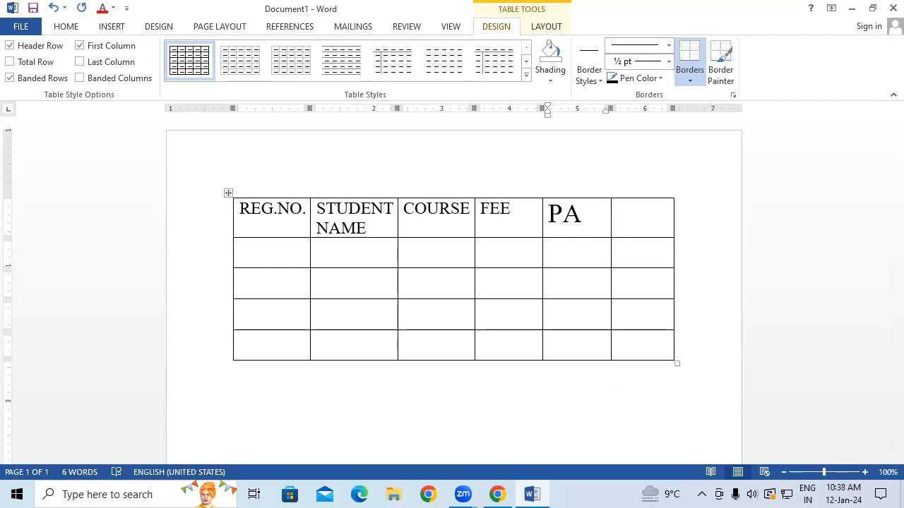
text(ID)
click(633, 208)
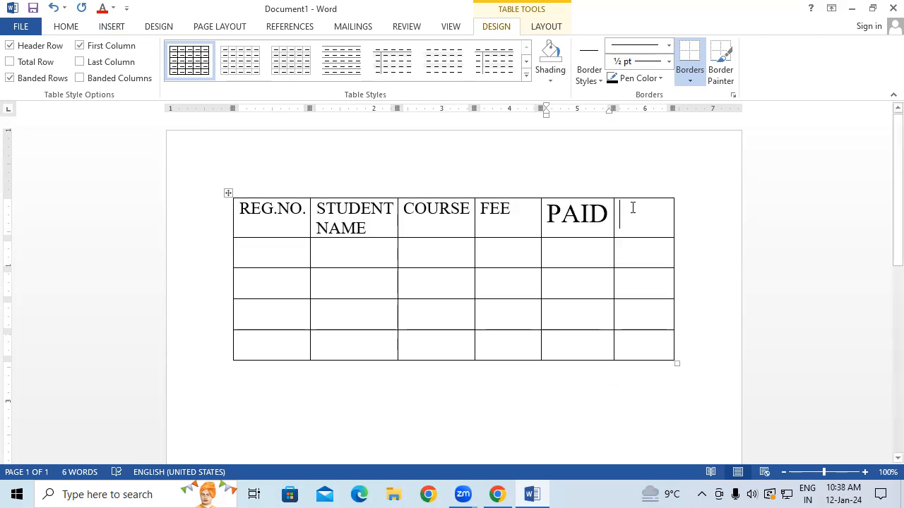
text(DUE)
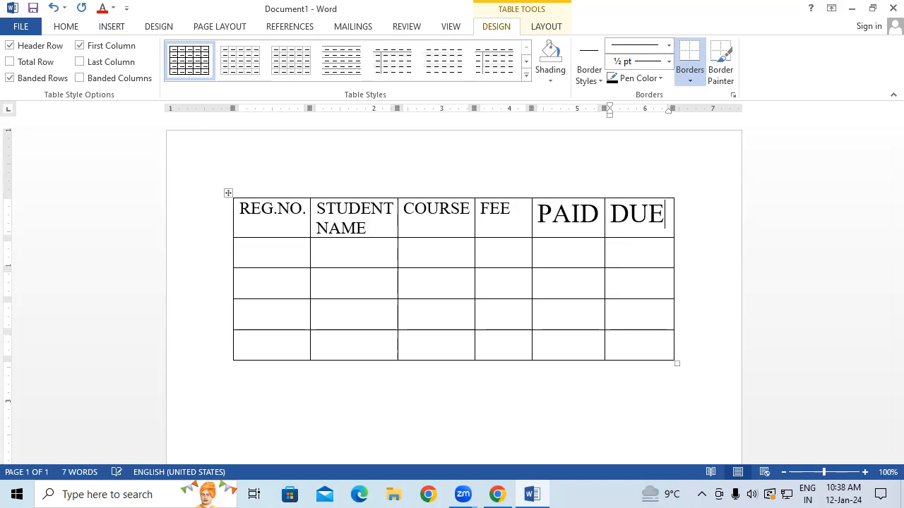
drag(240, 209, 654, 233)
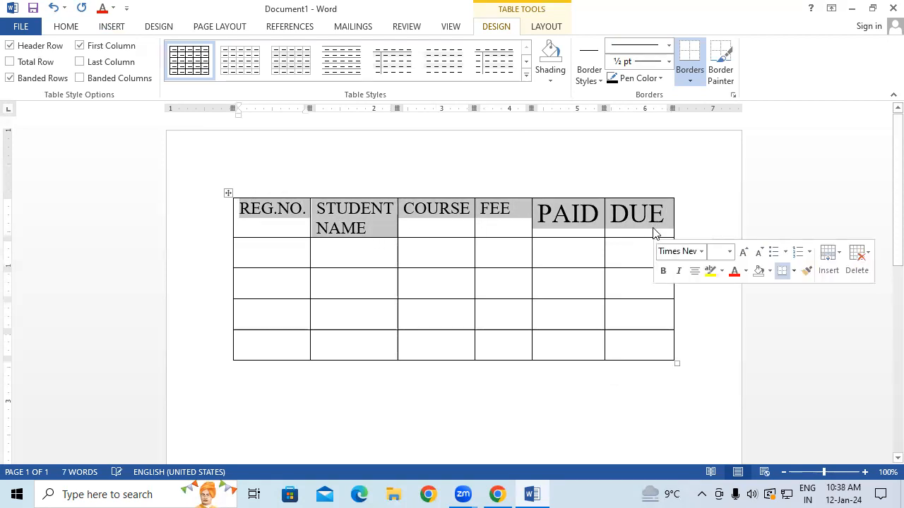
key(ctrl+shift+comma)
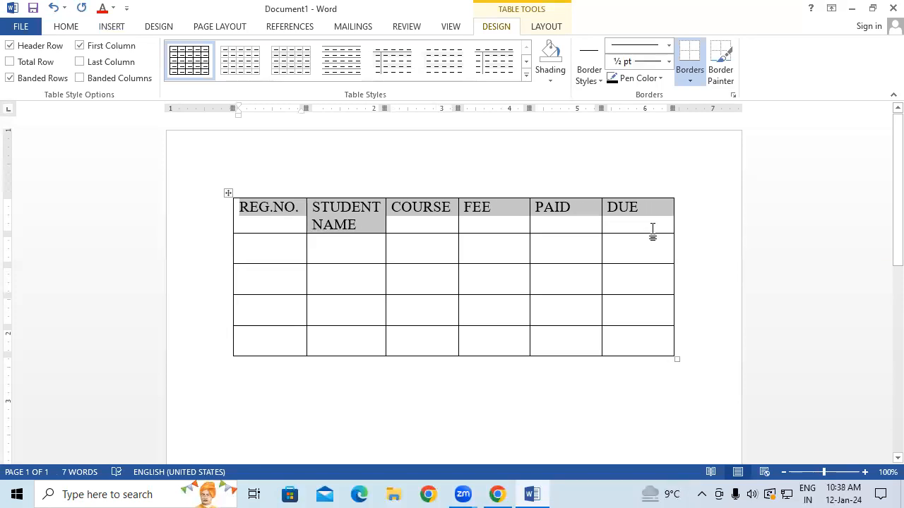
Step: Narrow the FEE, PAID and DUE columns and widen STUDENT NAME to about 2 inches so its heading fits on one line
click(472, 251)
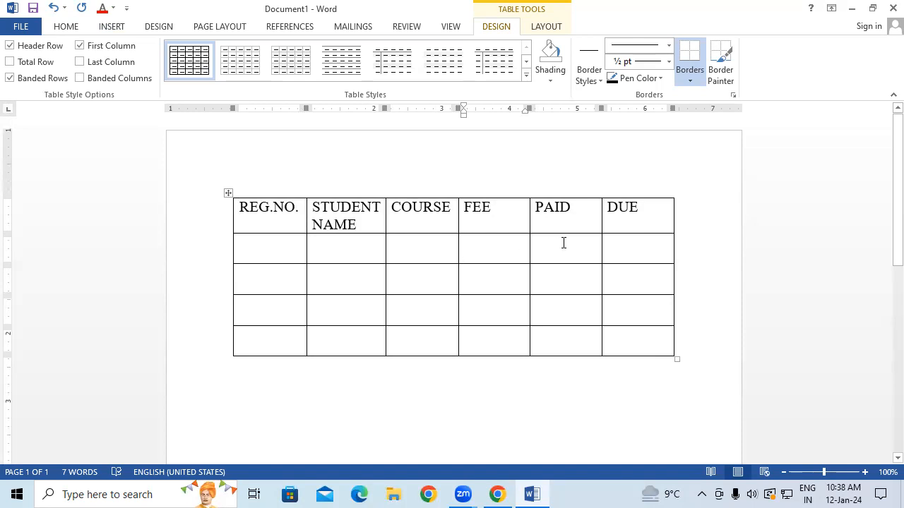
drag(601, 252, 625, 256)
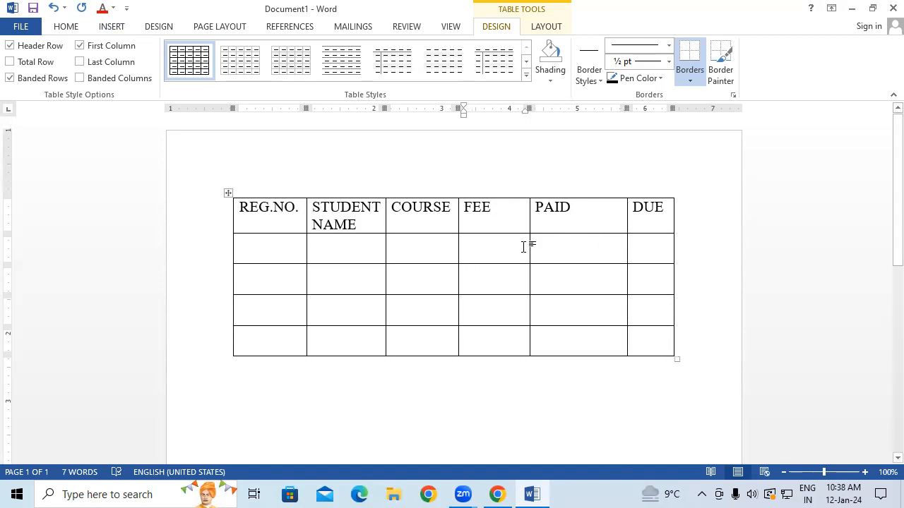
drag(529, 252, 578, 259)
drag(458, 246, 529, 252)
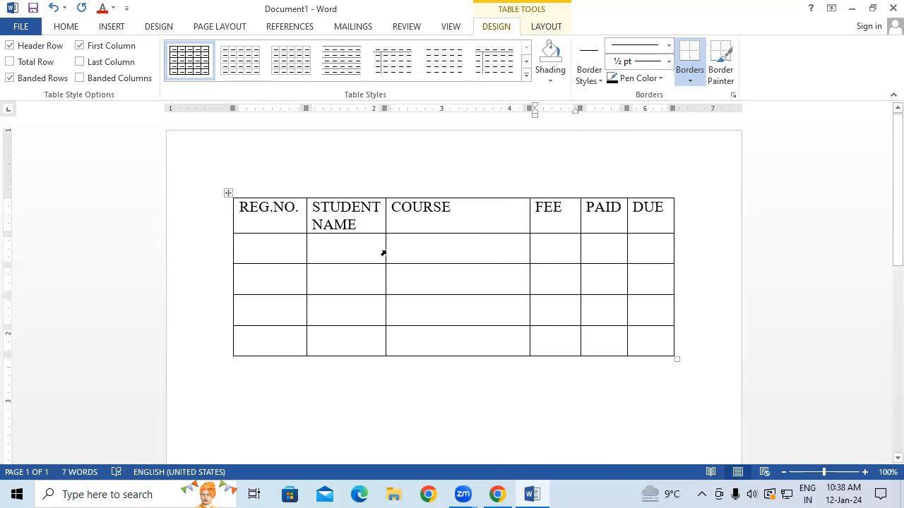
drag(384, 247, 445, 251)
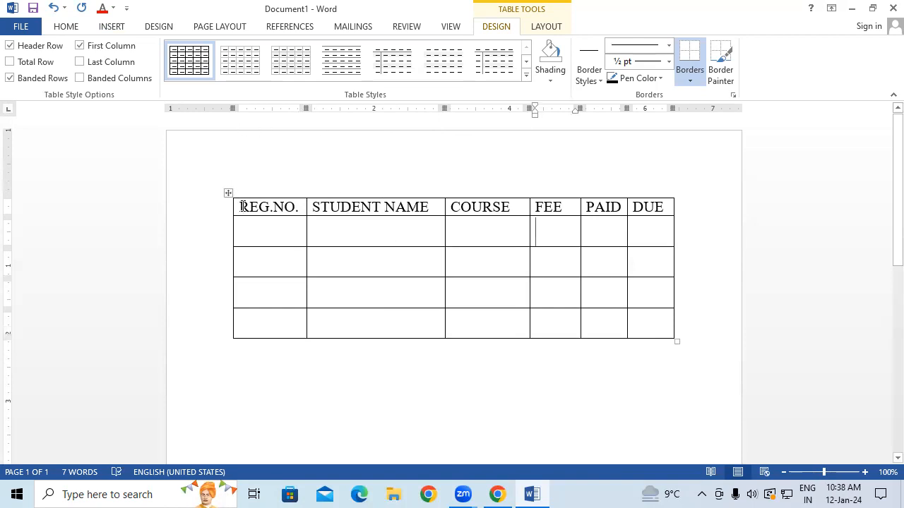
Step: Enlarge the header row text to 18 pt and widen the STUDENT NAME column to about 2.1 inches to fit its heading
drag(240, 207, 298, 206)
drag(367, 205, 636, 216)
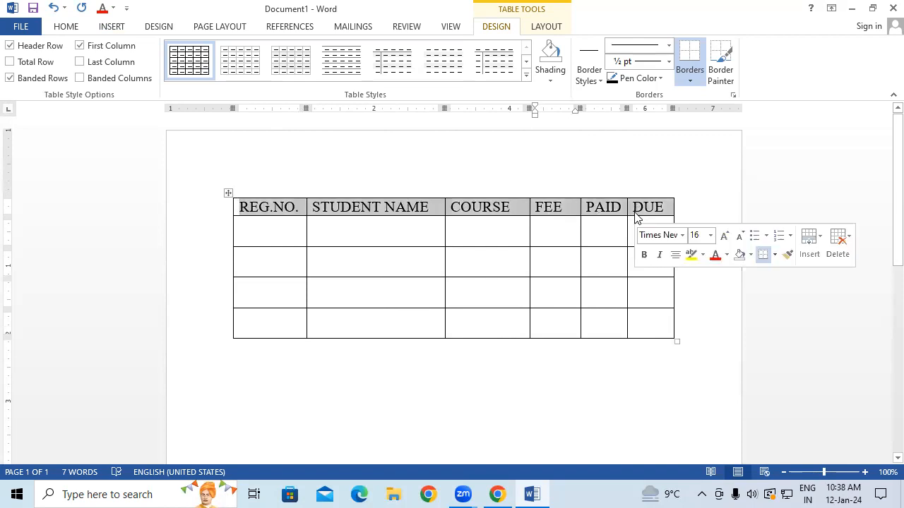
key(ctrl+shift+period)
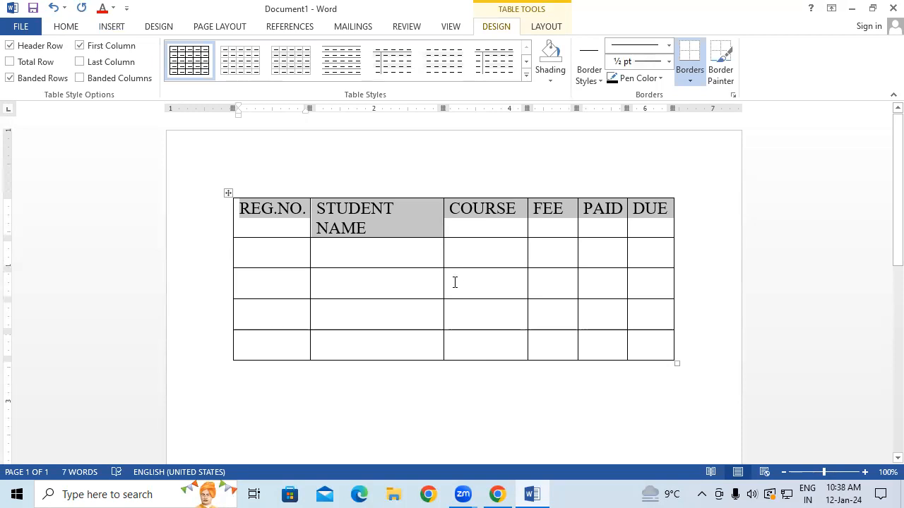
click(423, 250)
drag(527, 251, 537, 251)
drag(440, 254, 453, 254)
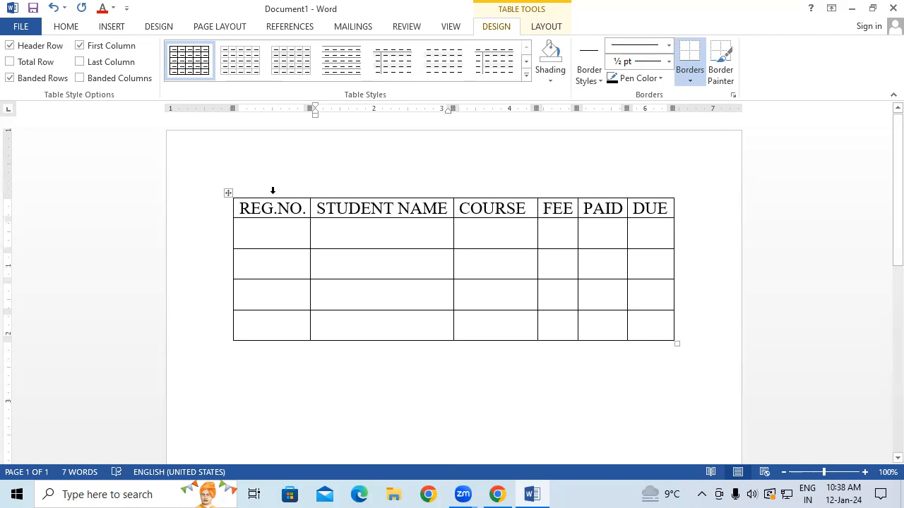
Step: Format all headings in the table's first row in bold Calibri
drag(242, 207, 653, 208)
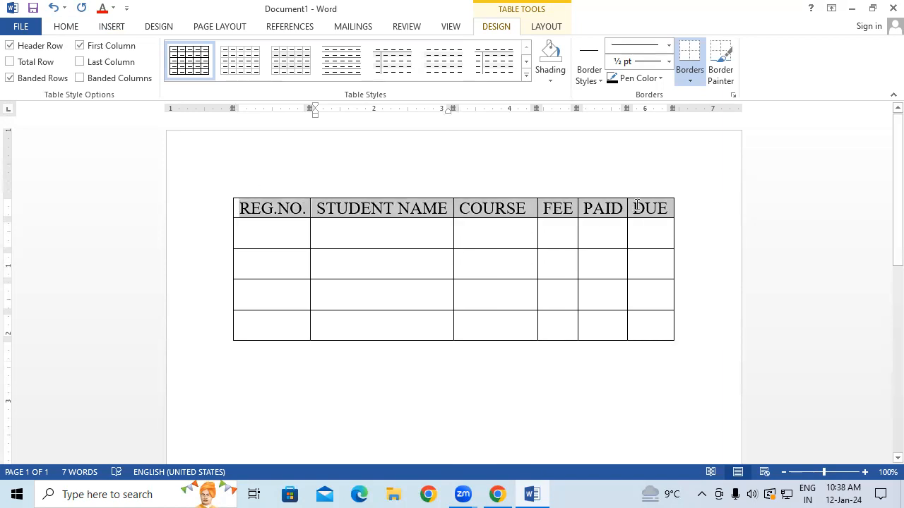
click(68, 27)
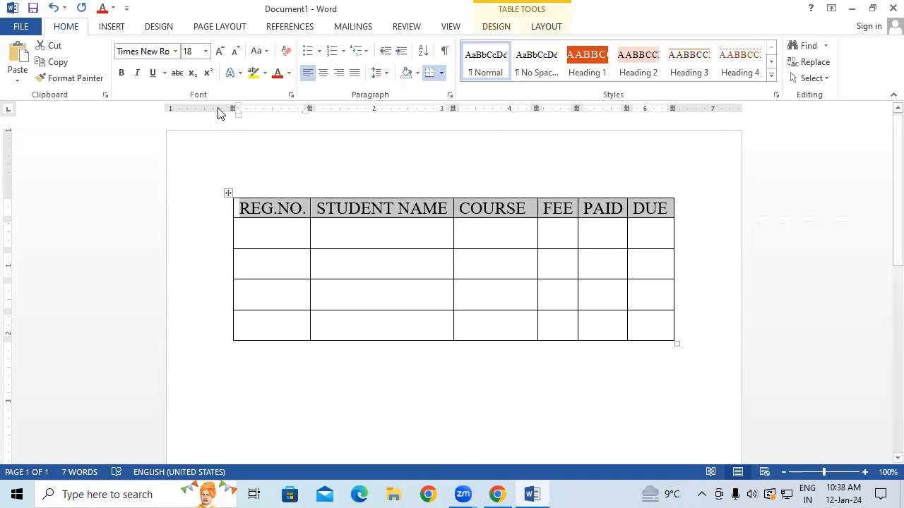
click(176, 51)
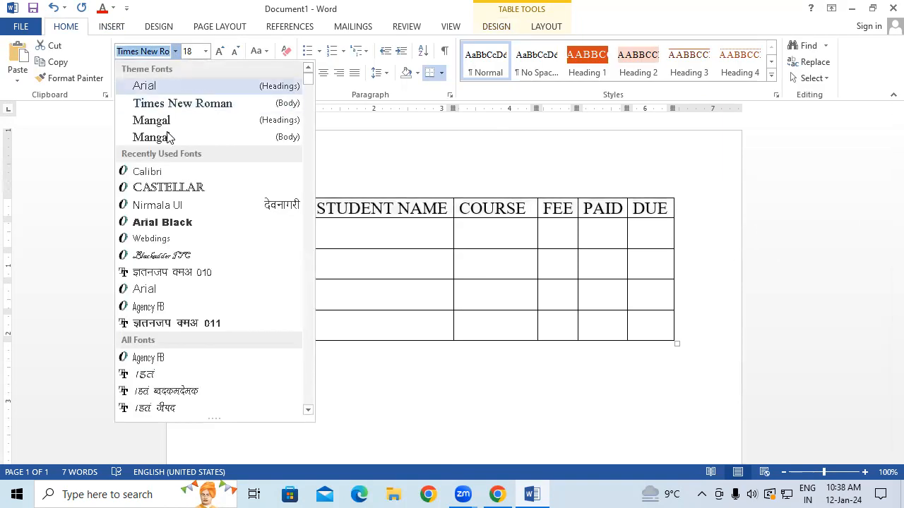
click(170, 171)
click(122, 73)
click(284, 237)
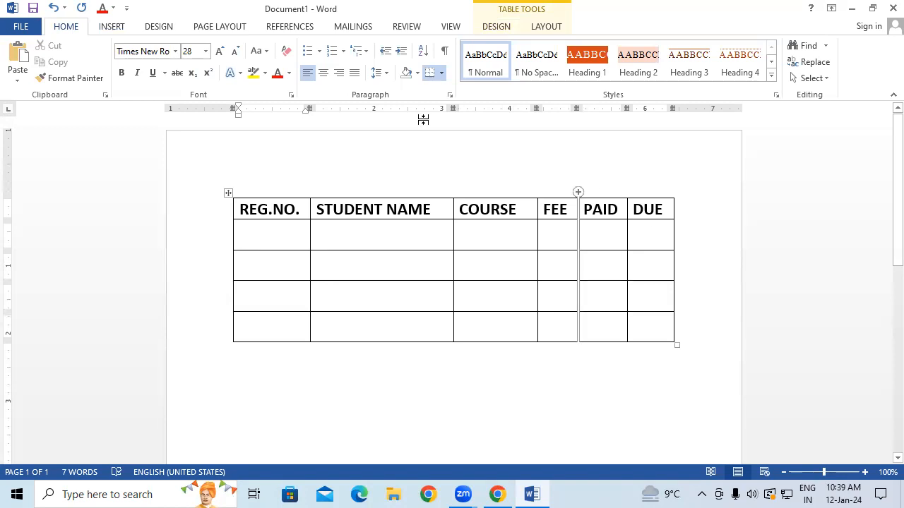
click(151, 27)
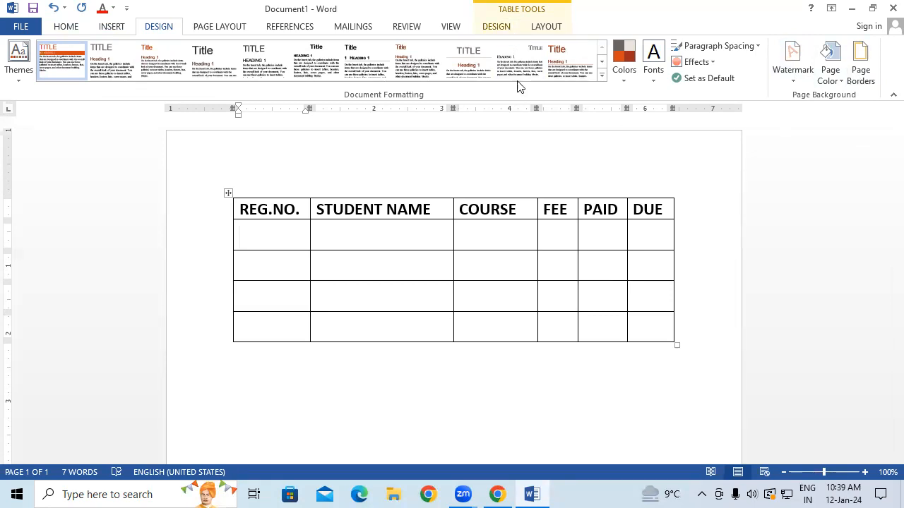
scroll(632, 379, down, 1)
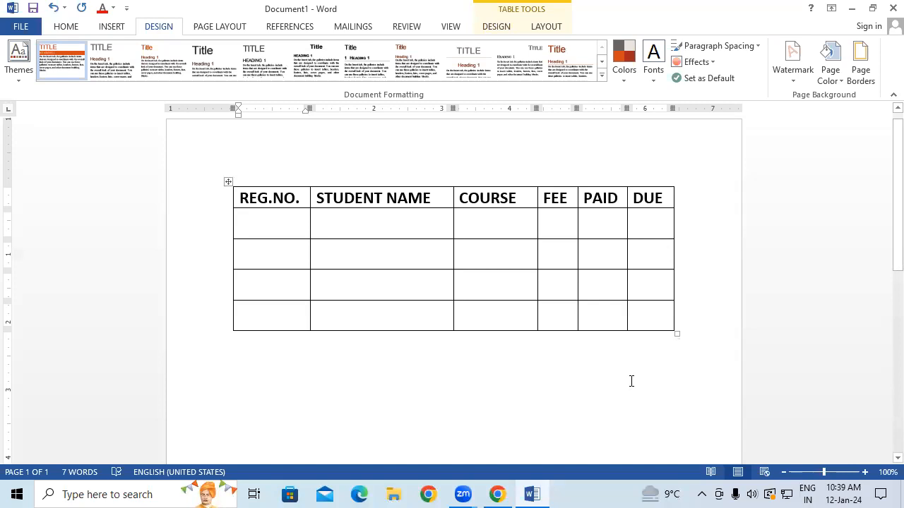
Step: Enlarge the six headings in the table's first row to 20 pt
click(633, 387)
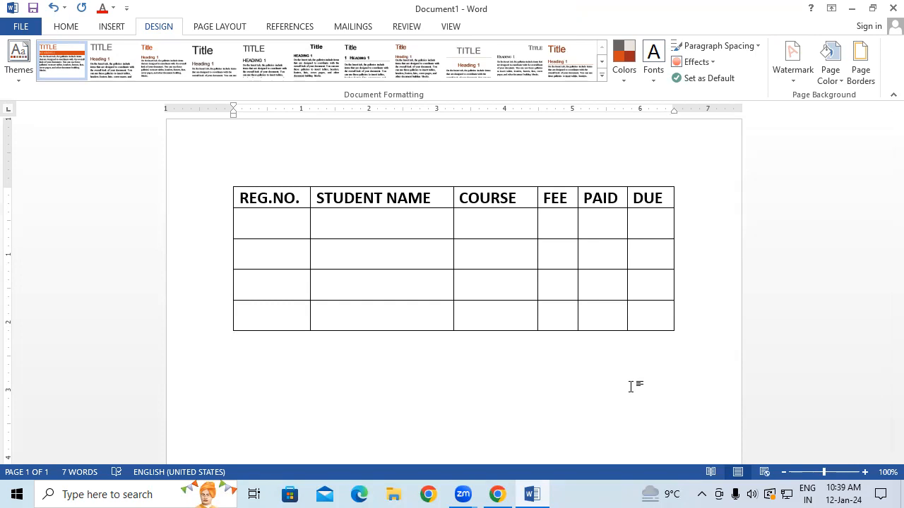
click(514, 220)
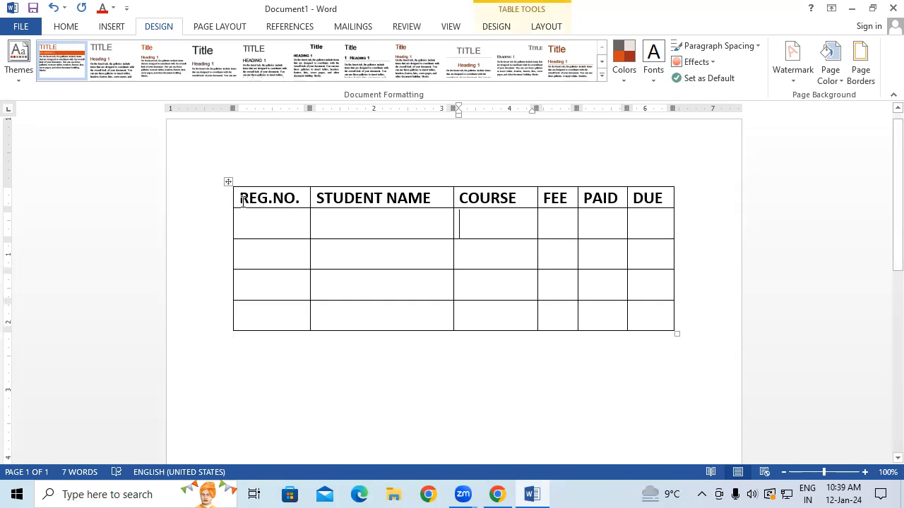
drag(240, 198, 667, 195)
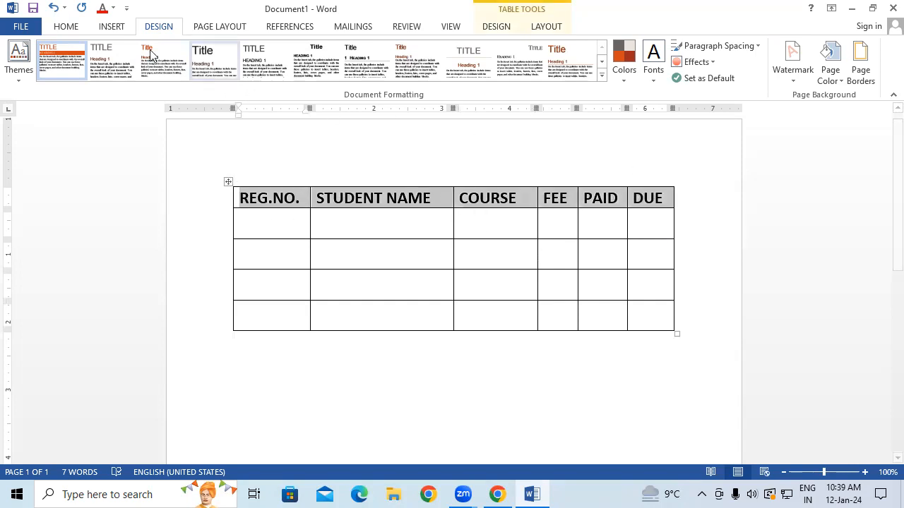
click(67, 30)
click(220, 51)
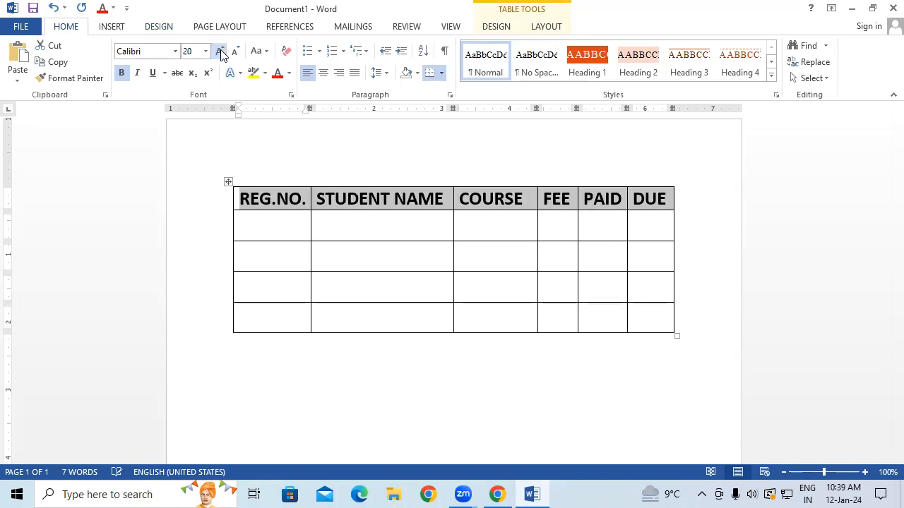
click(618, 313)
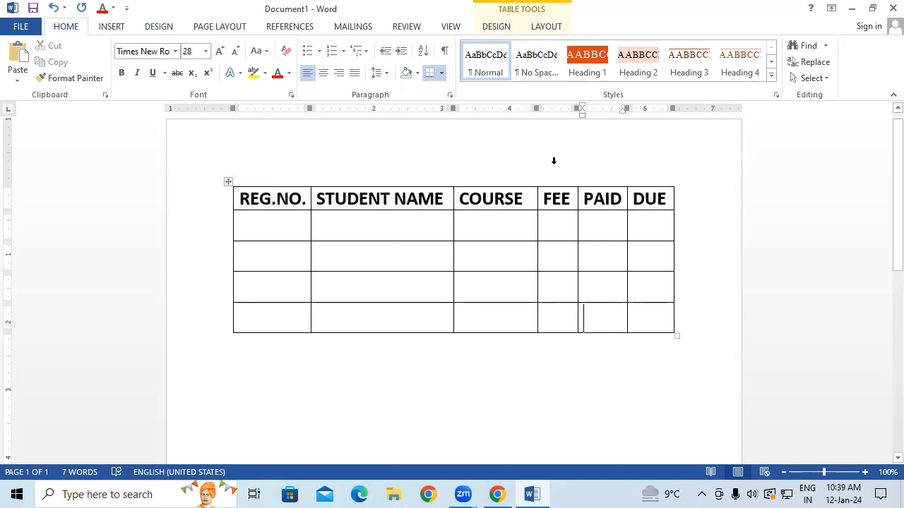
Step: Apply the dark red grid table style with a solid header row and light red banded rows to the table
click(497, 28)
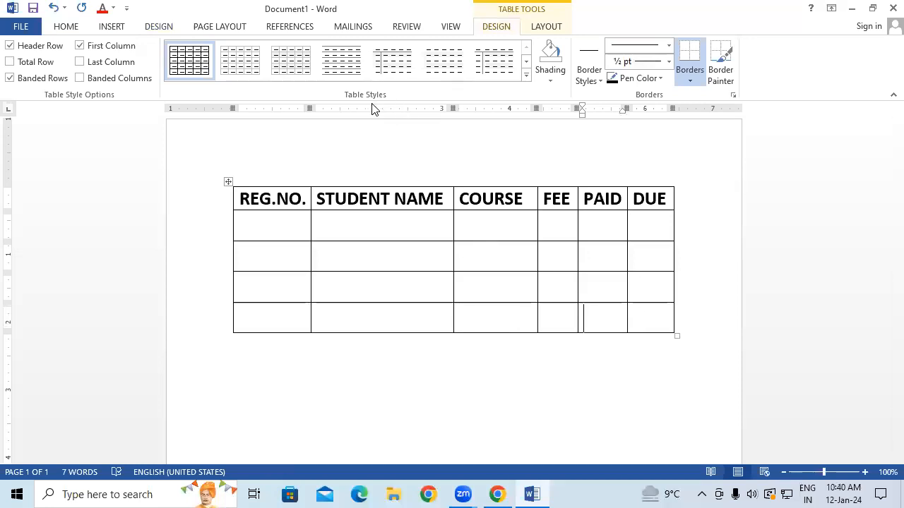
click(526, 75)
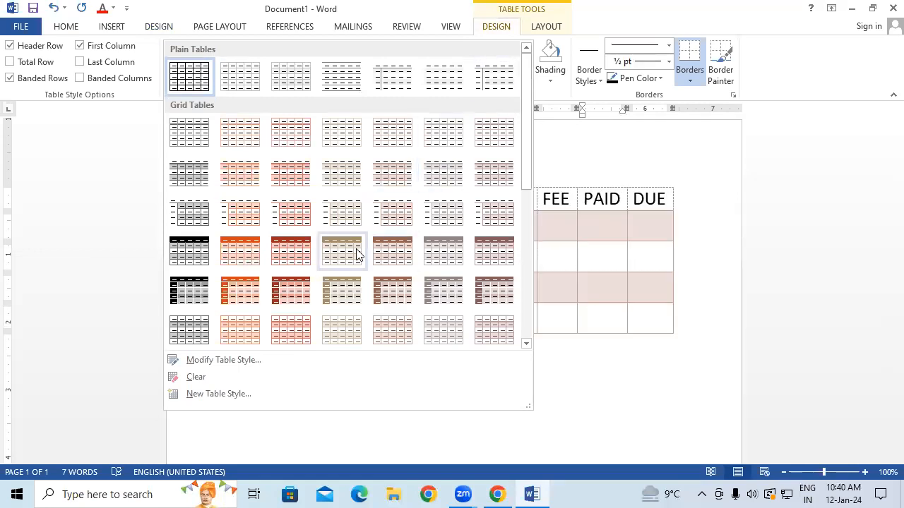
click(299, 248)
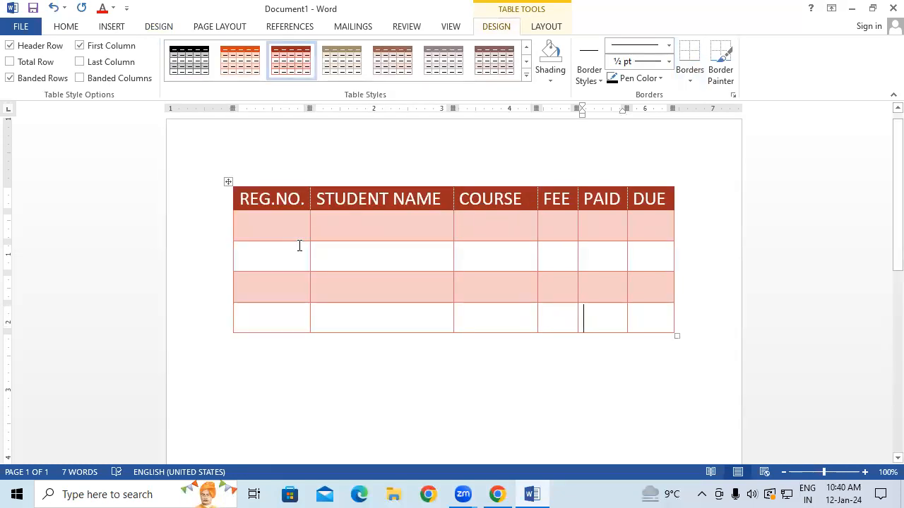
Step: Shade the table's header row black and make its headings bold
drag(241, 198, 641, 200)
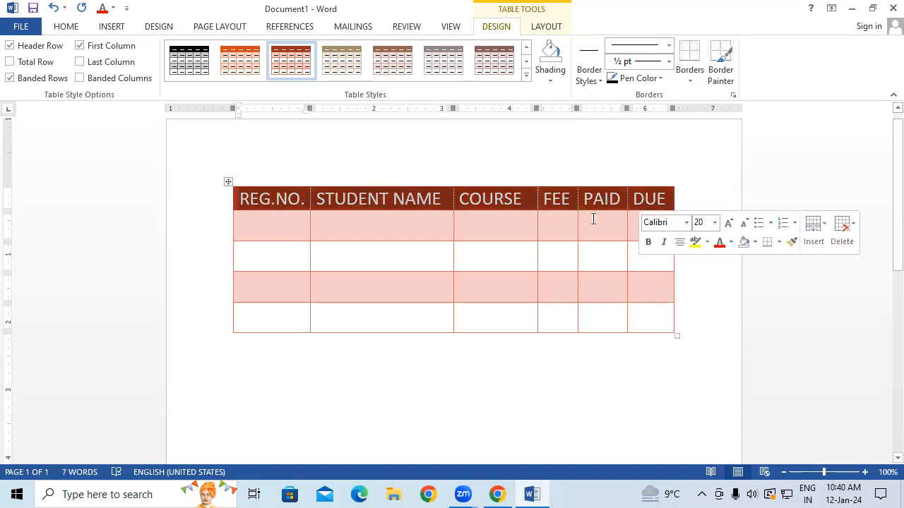
click(543, 77)
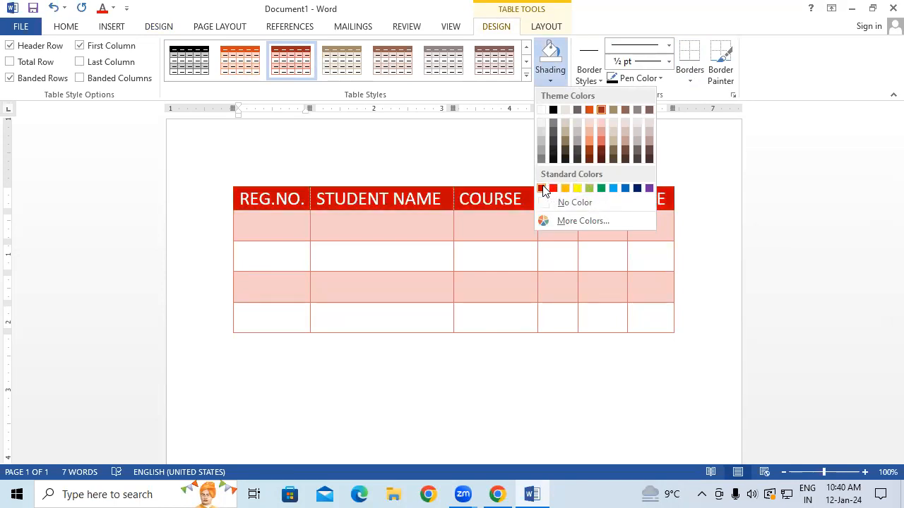
click(553, 111)
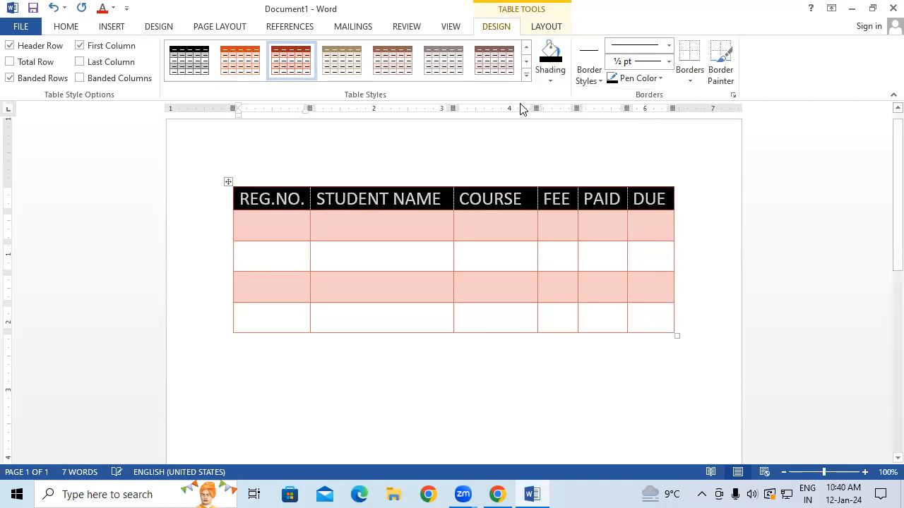
click(66, 27)
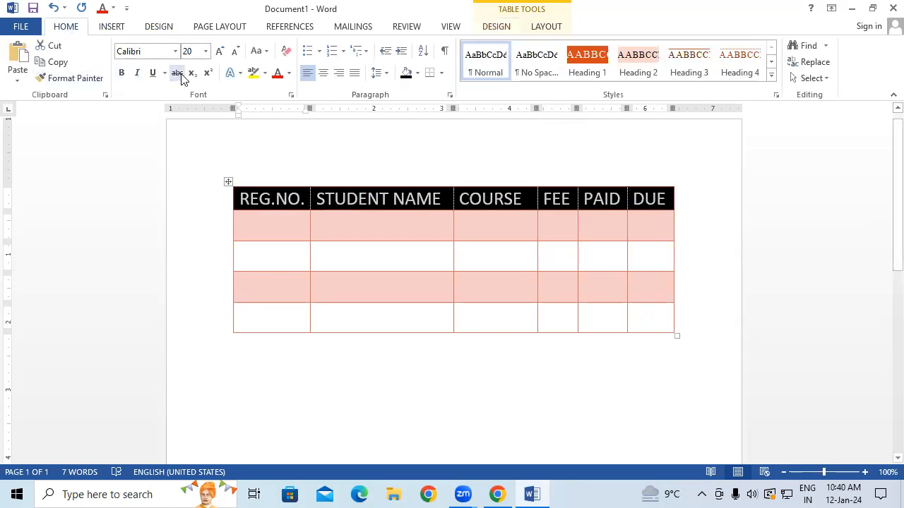
click(122, 74)
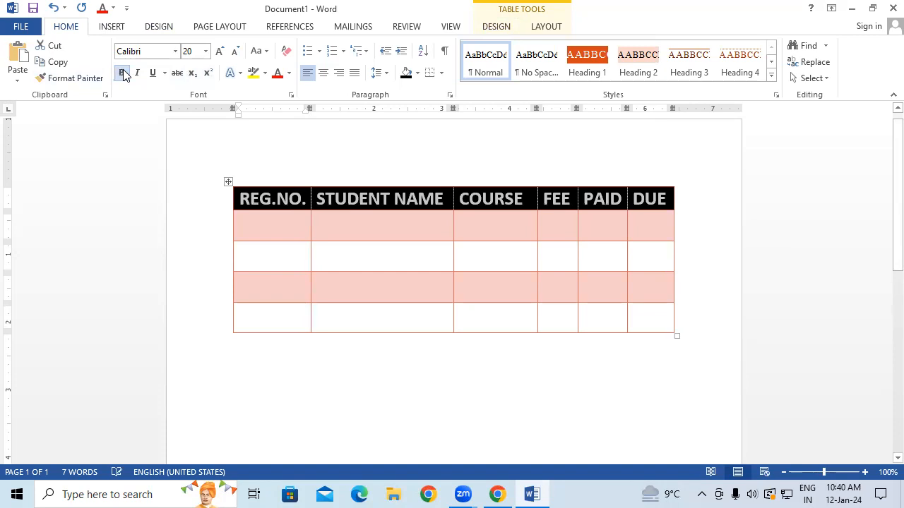
click(491, 259)
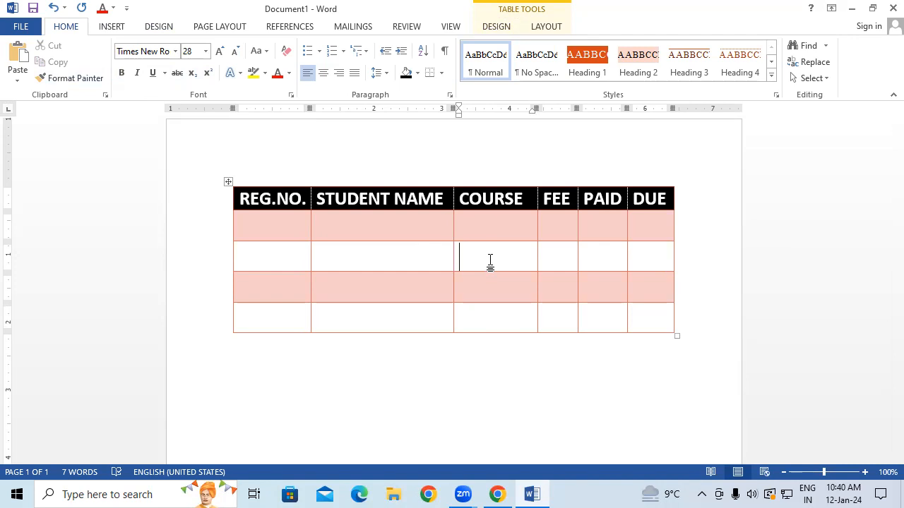
Step: Turn off the Header Row, Banded Rows and First Column style options for the table
click(495, 28)
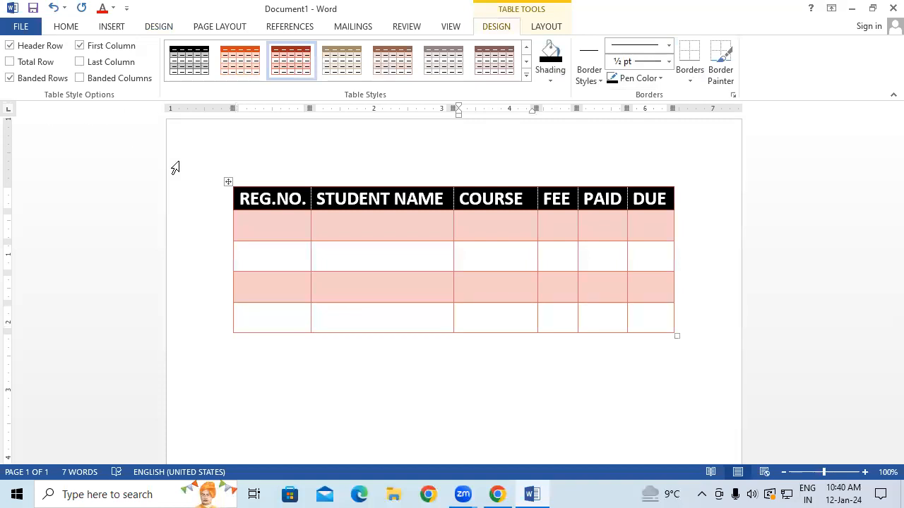
drag(244, 223, 643, 312)
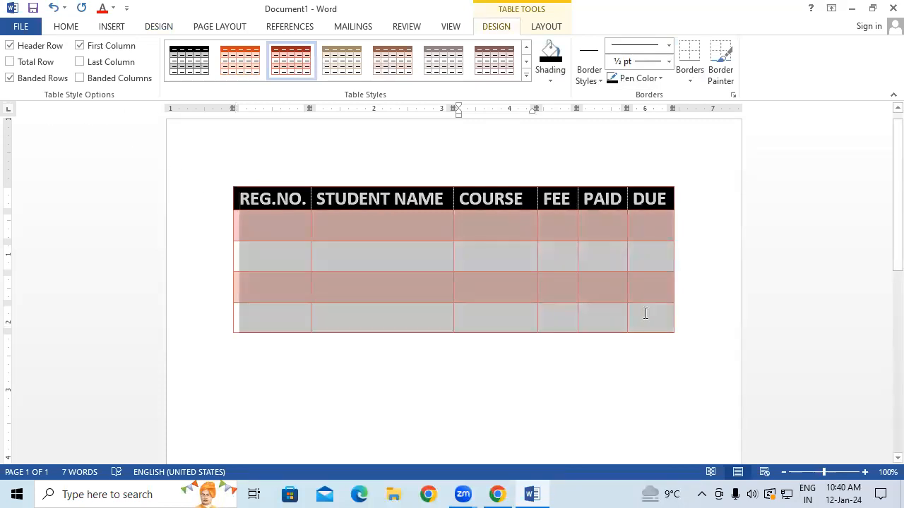
click(10, 45)
click(21, 80)
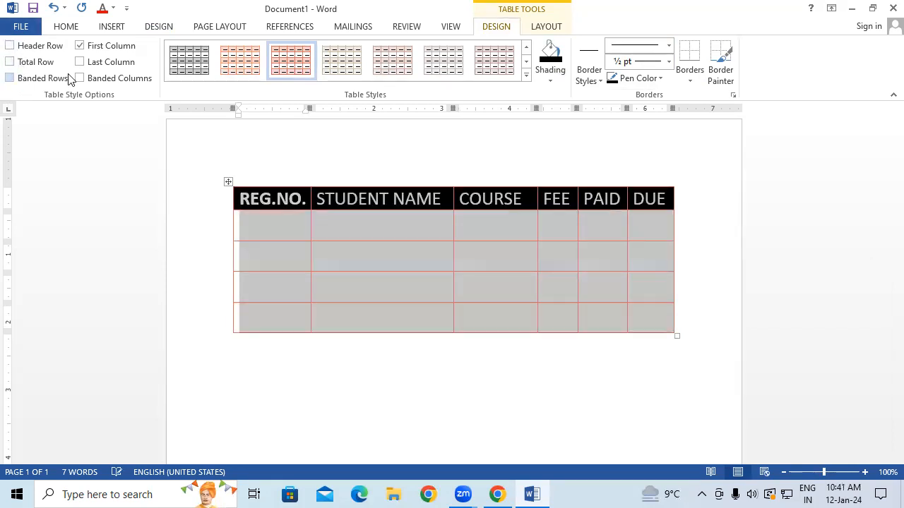
click(80, 46)
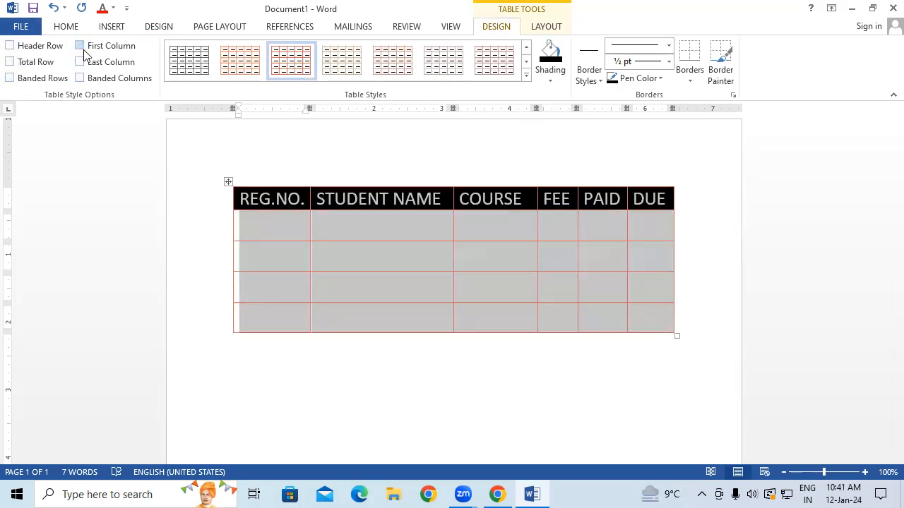
click(466, 379)
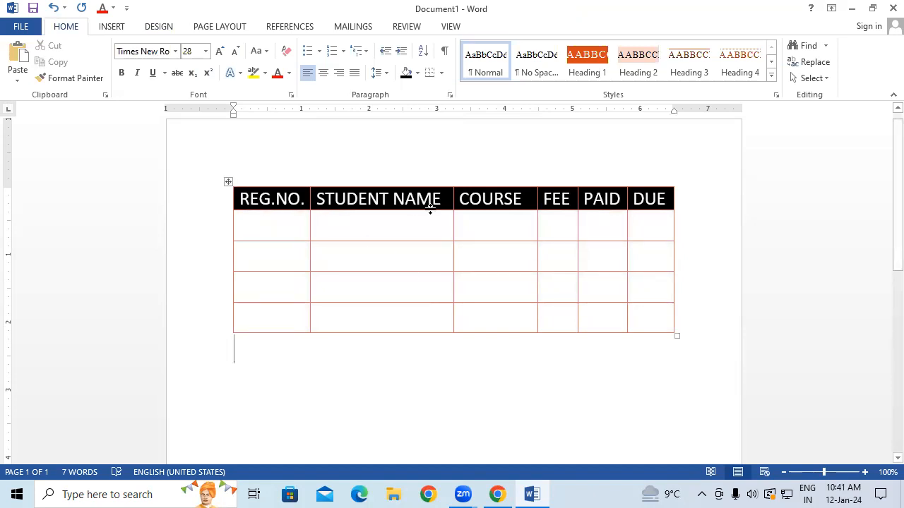
Step: Enable the Header Row, Total Row, Banded Rows, First Column, Last Column and Banded Columns style options for the table
mouse_move(287, 226)
mouse_down()
mouse_move(562, 309)
mouse_move(634, 312)
mouse_up()
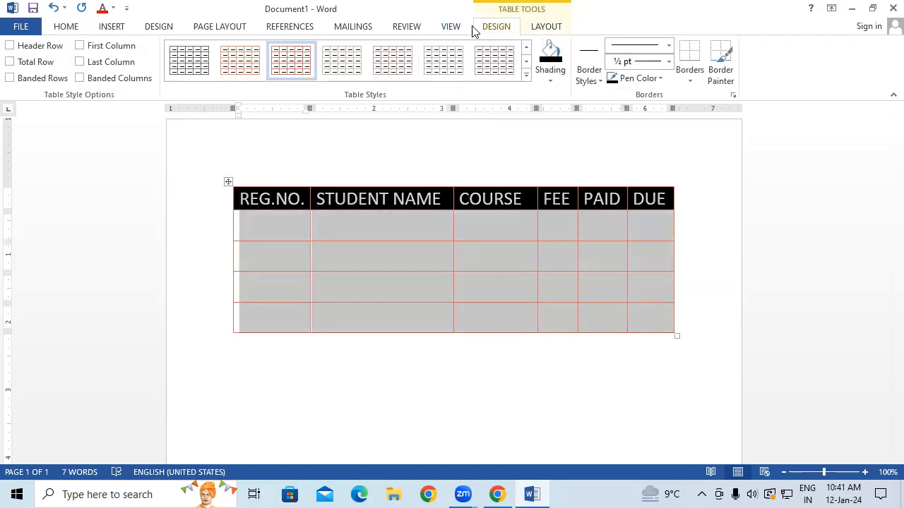
click(21, 49)
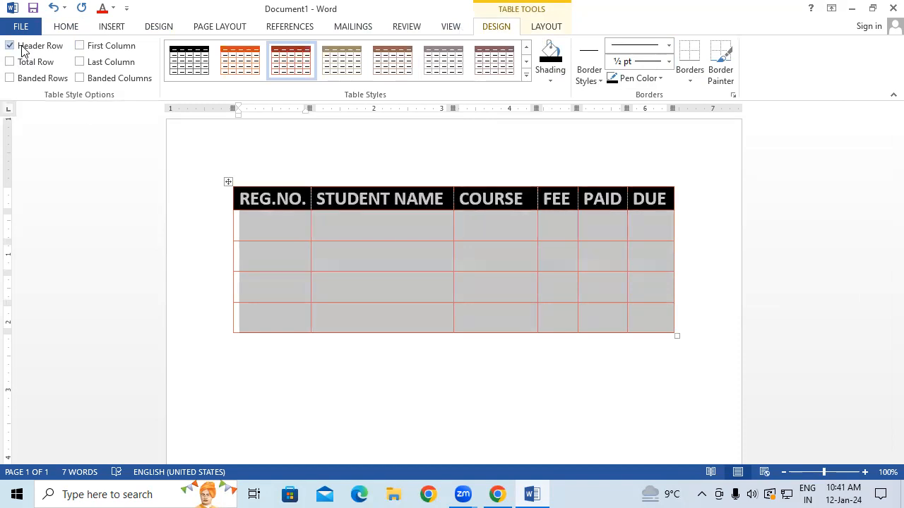
click(28, 63)
click(25, 79)
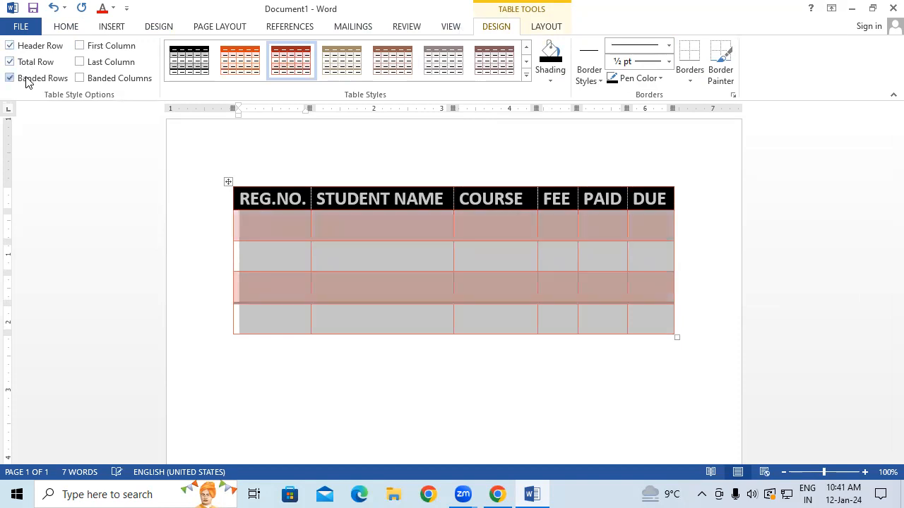
click(80, 45)
click(86, 62)
click(89, 84)
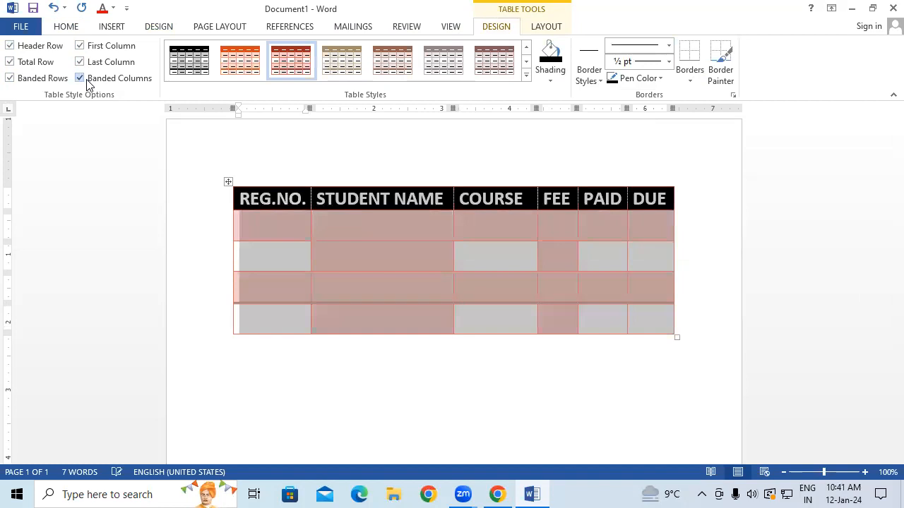
click(605, 324)
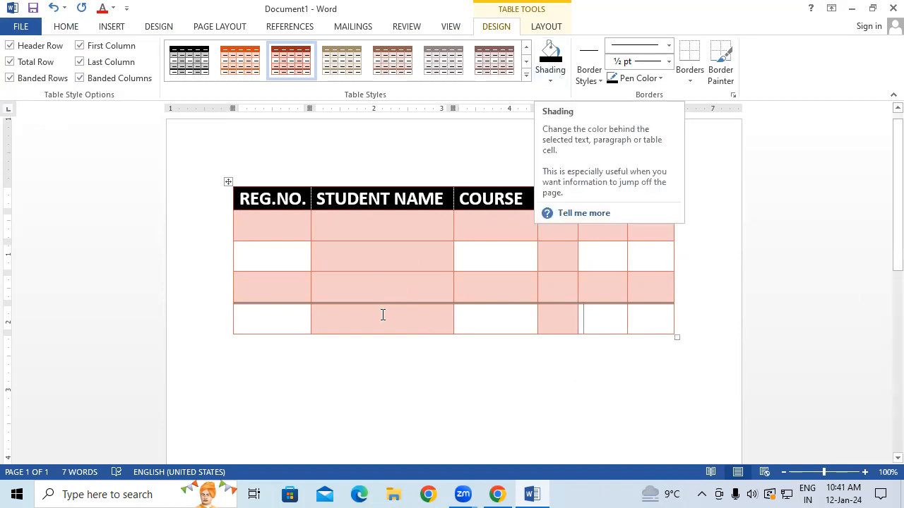
Step: Enter the registration numbers and student names in the first two rows below the headings
click(324, 253)
click(249, 218)
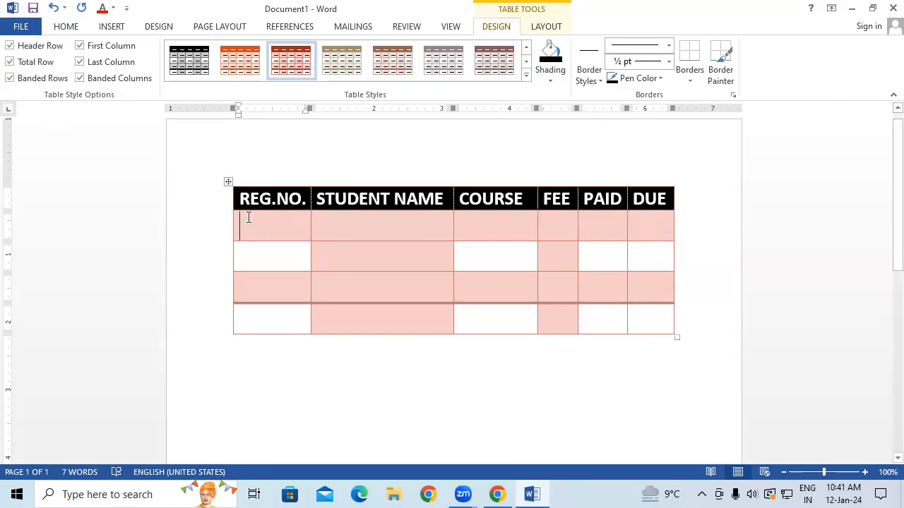
text(4525)
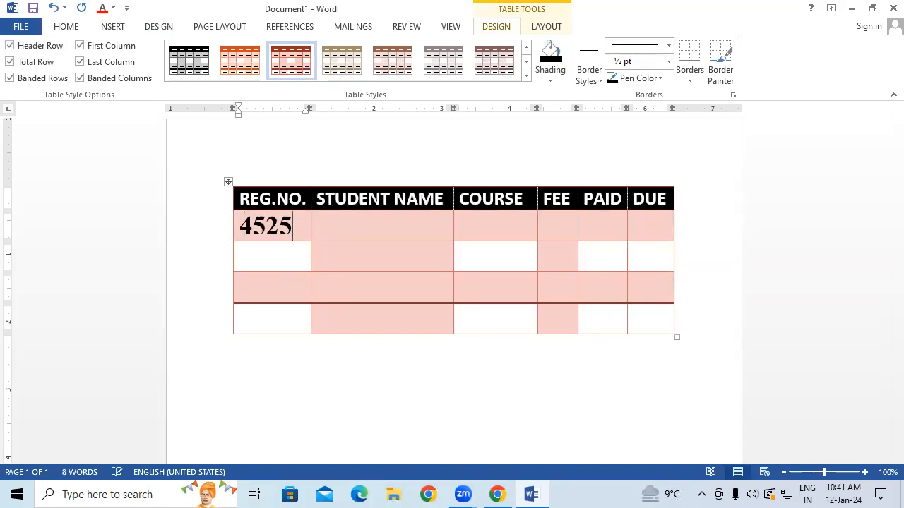
key(Tab)
text(RANJIT)
key(Down)
key(Left)
text(4523)
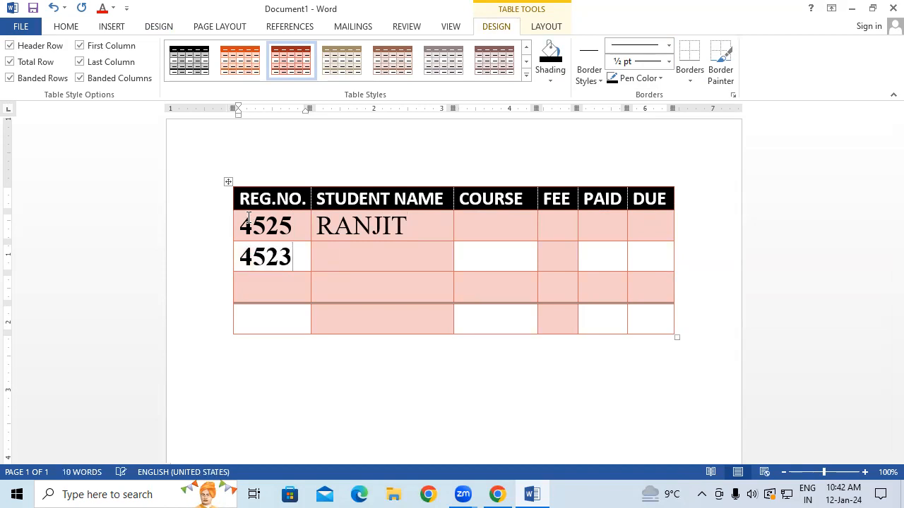
key(Tab)
text(ROHIT)
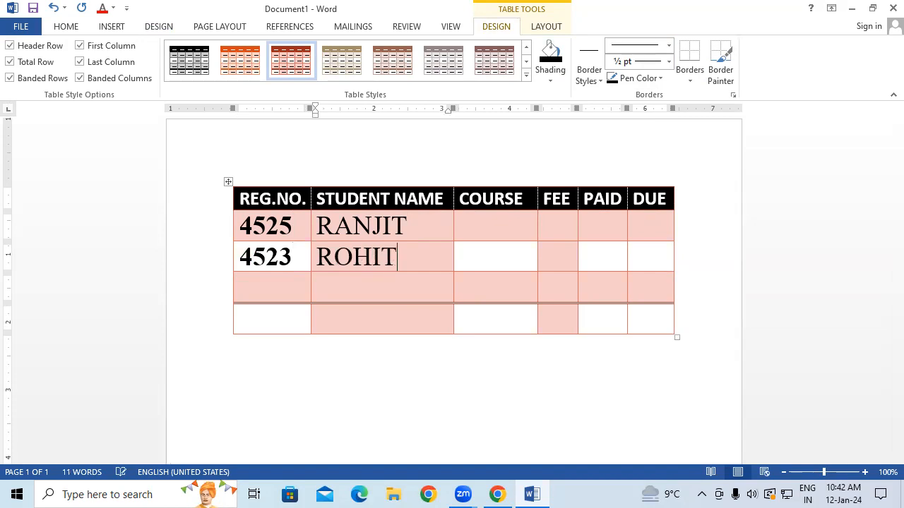
Step: Enter the registration numbers and student names in the third and fourth student rows
key(Down)
key(Left)
text(1277)
key(Tab)
text(REYAJ)
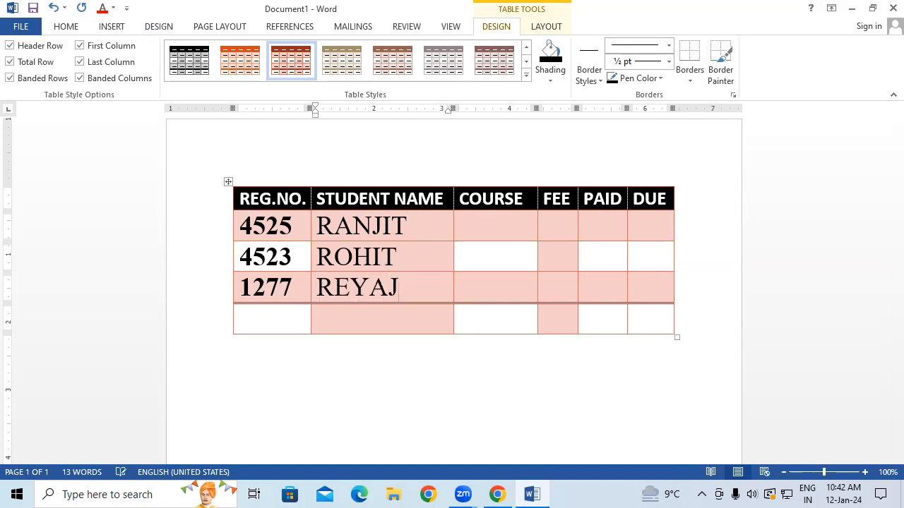
key(Down)
text(KIRAN)
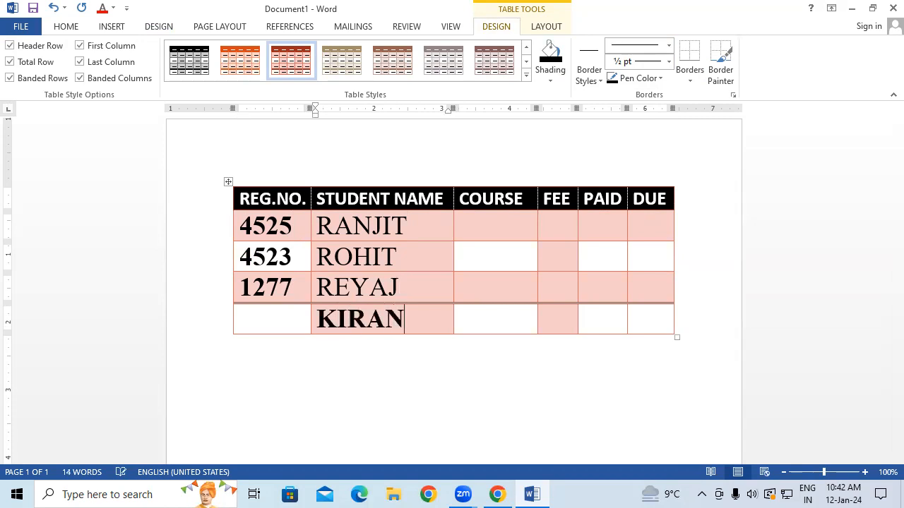
key(Left)
click(270, 323)
text(1344)
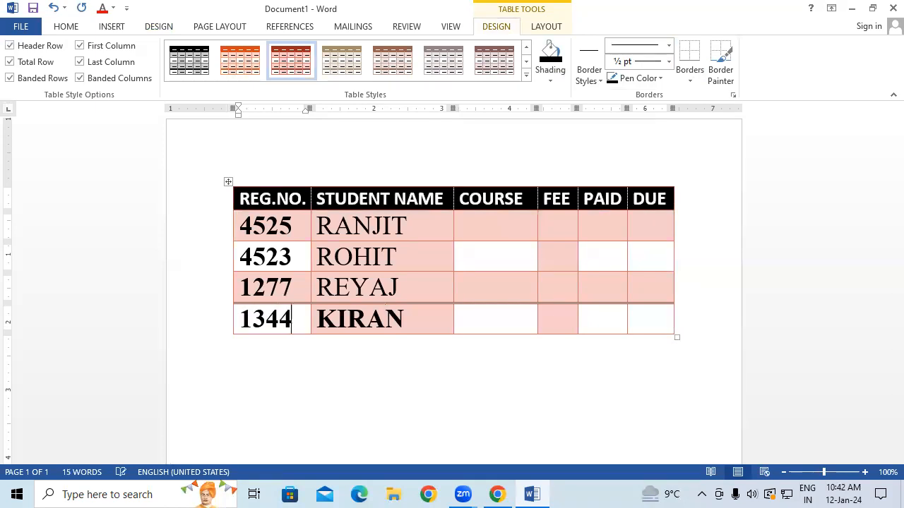
Step: Fill the COURSE column from the first to the fourth student with DCA, ADCA, DFA and CCC
click(483, 230)
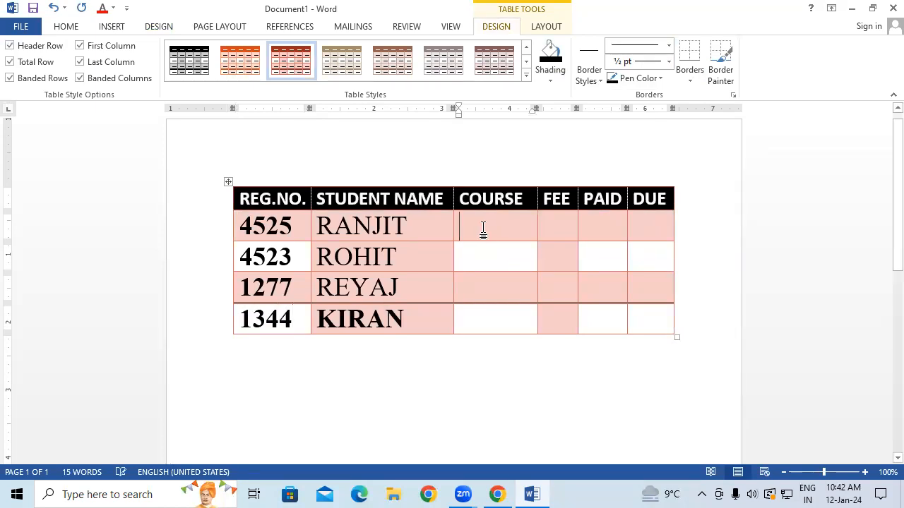
text(DCA)
key(Down)
text(ADCA)
key(Down)
text(DFA)
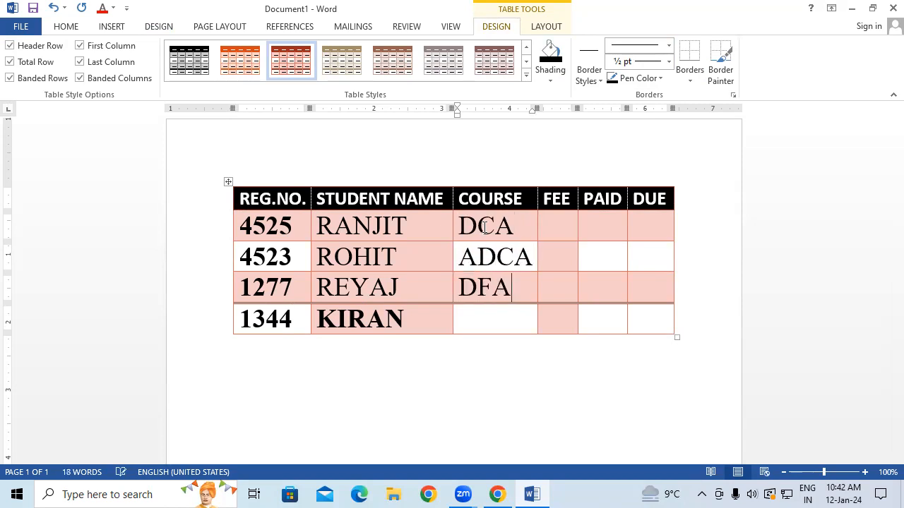
key(Down)
text(CCC)
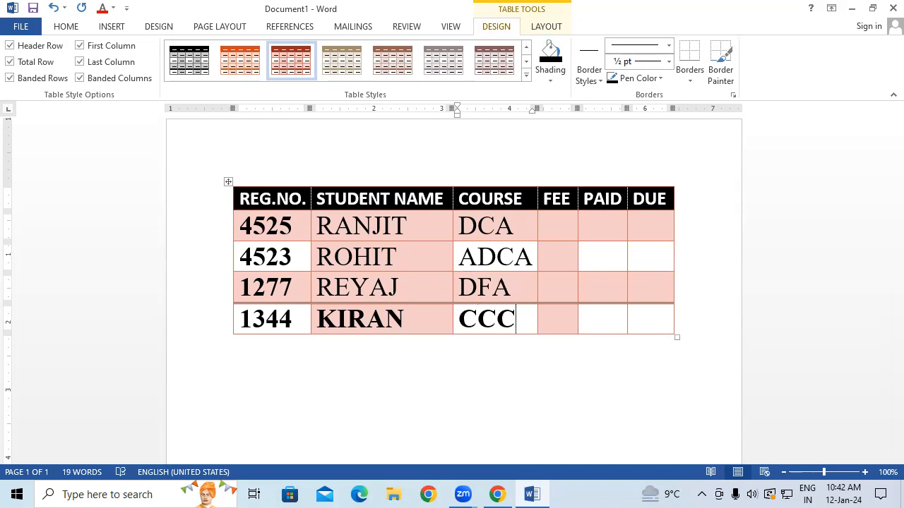
Step: Fill the FEE column for the four students with 13500, 15000, 9000 and 5000
click(555, 221)
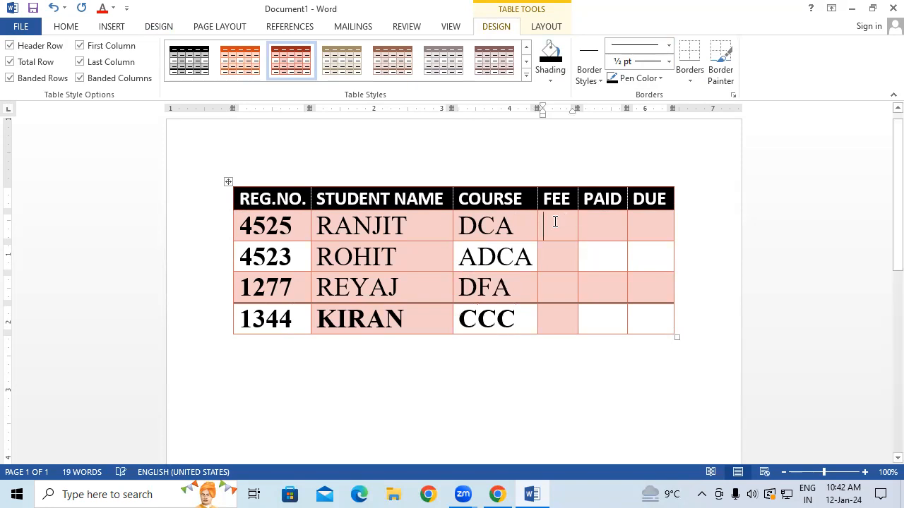
text(13500)
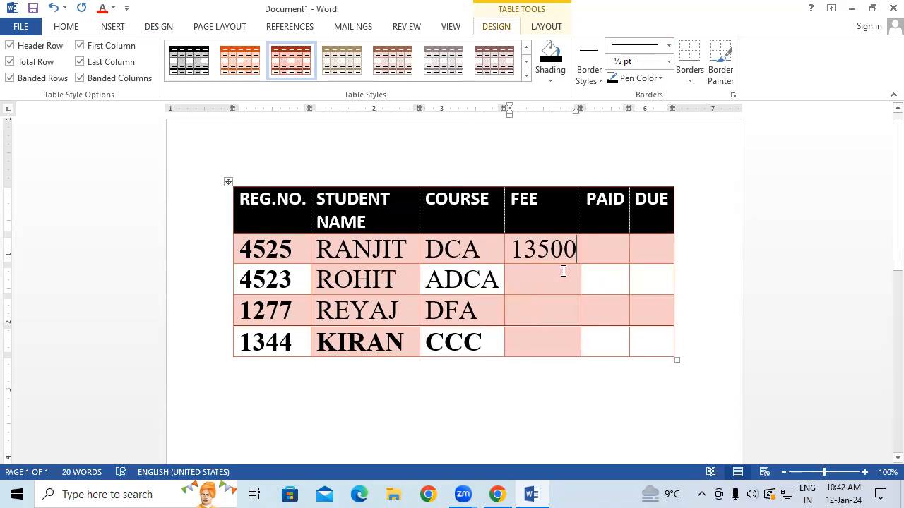
click(532, 278)
text(15000)
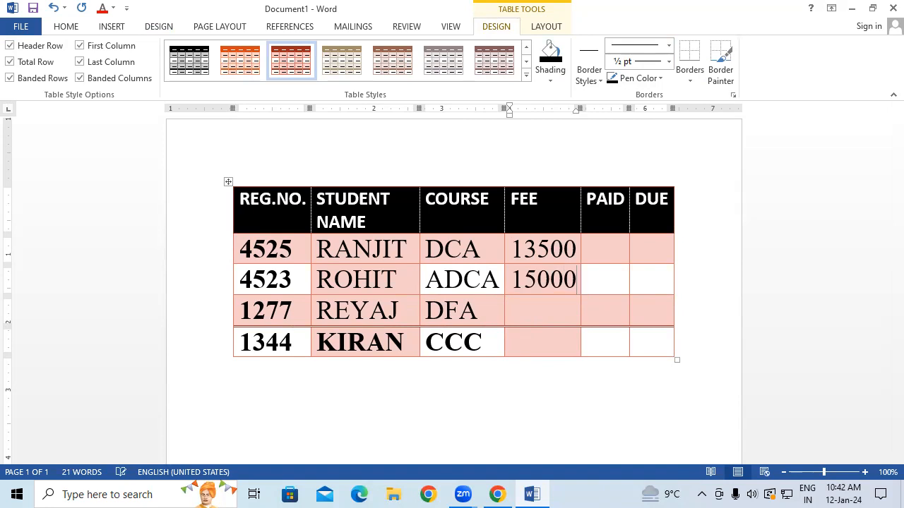
click(538, 320)
text(9000)
click(540, 331)
text(5000)
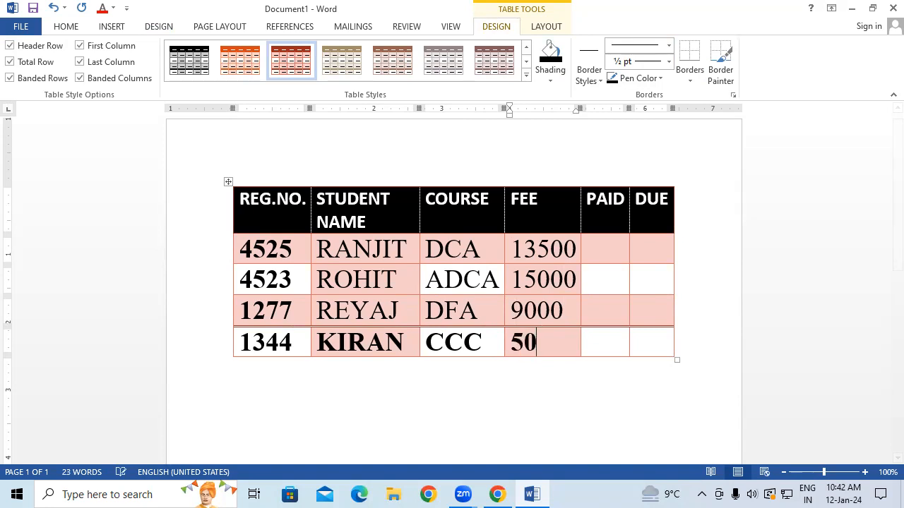
Step: Fill the PAID column with 1000, 500, 1500 and 1000, and reduce the student rows' text by one size
click(608, 242)
text(1000)
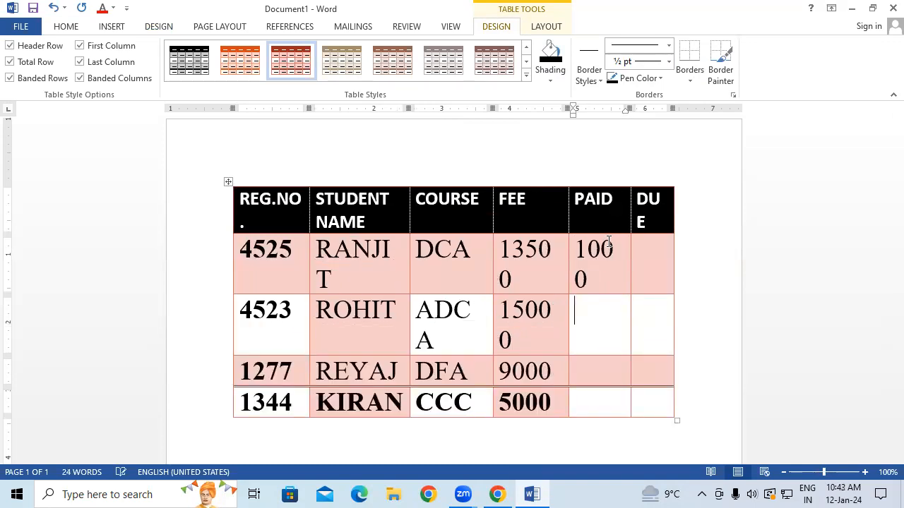
text(500)
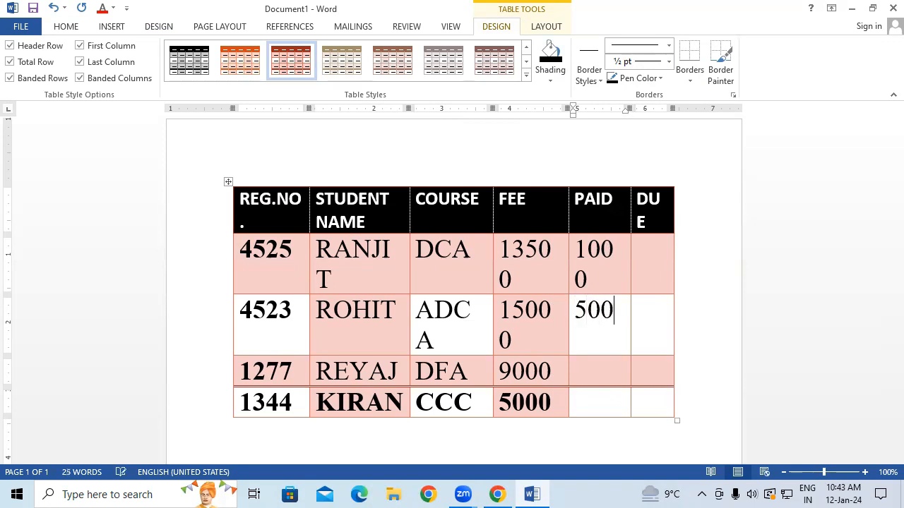
key(Down)
text(1500)
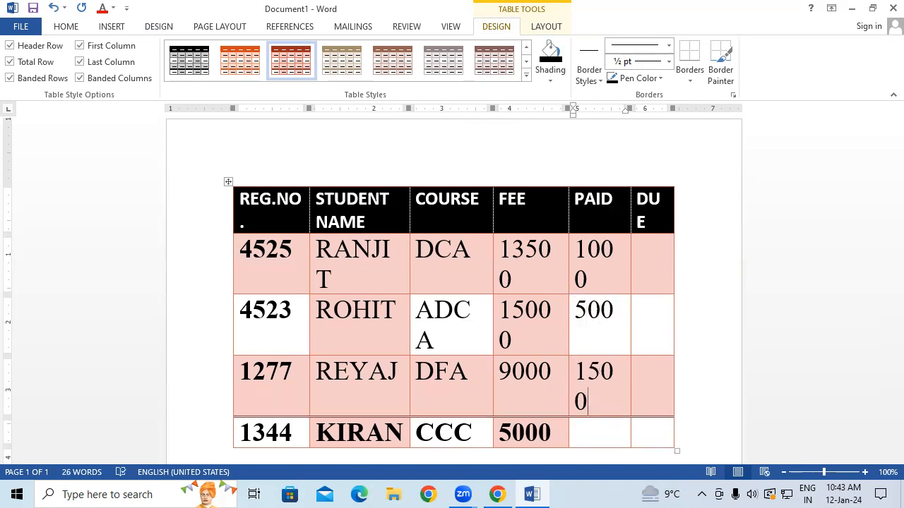
text(1000)
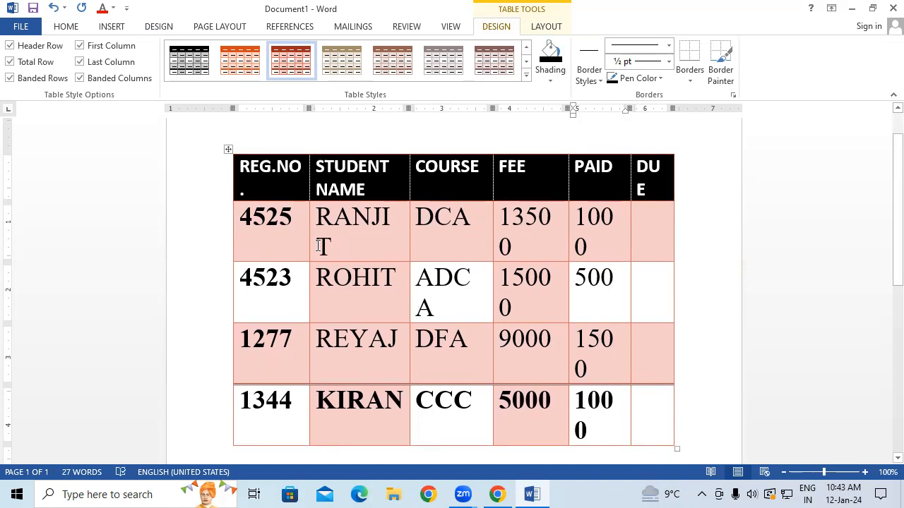
drag(243, 221, 636, 406)
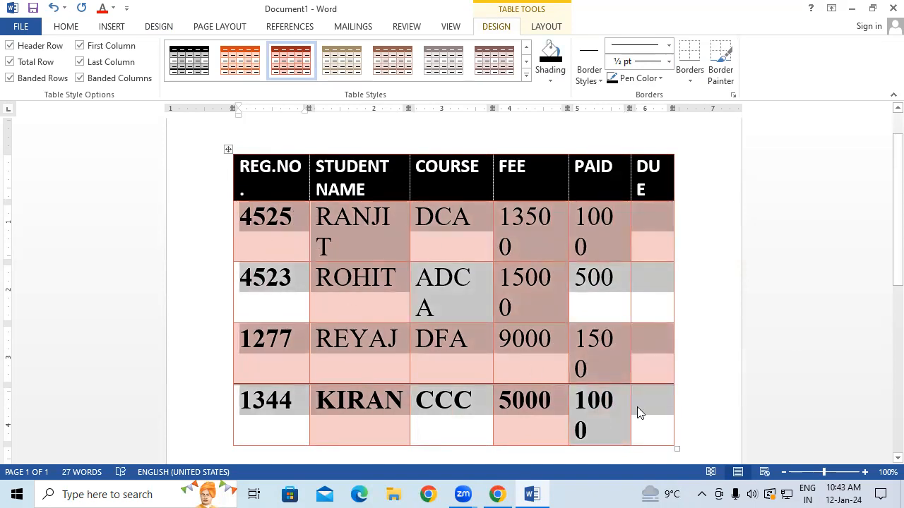
key(ctrl+shift+comma)
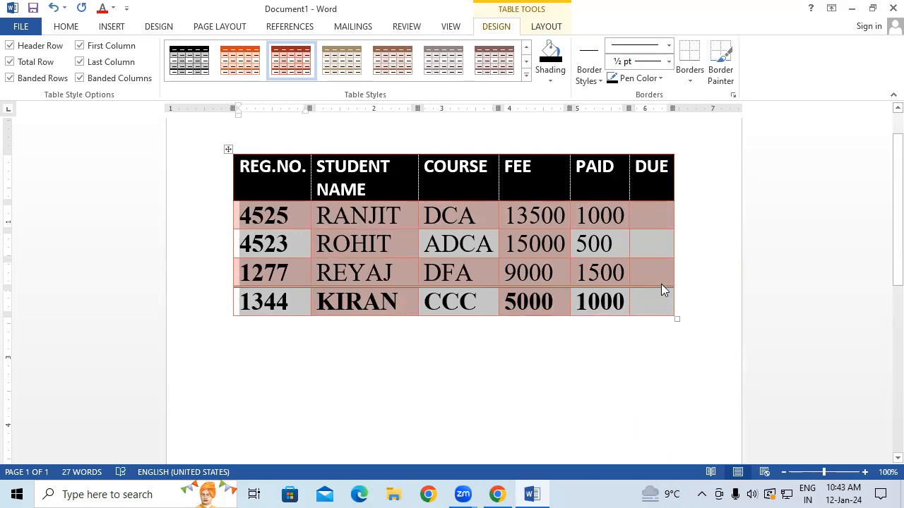
Step: Fill the DUE column for the four students with 12500, 14500, 7500 and 4000
click(650, 216)
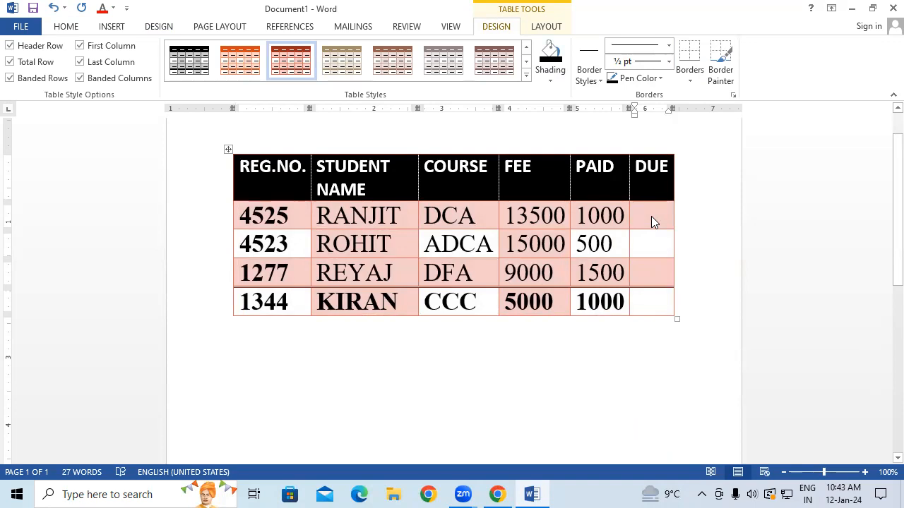
text(12500)
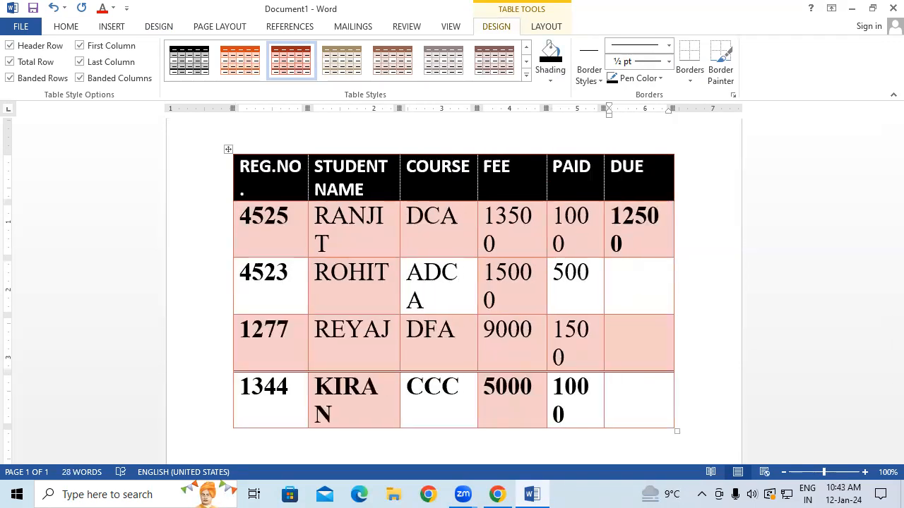
click(617, 291)
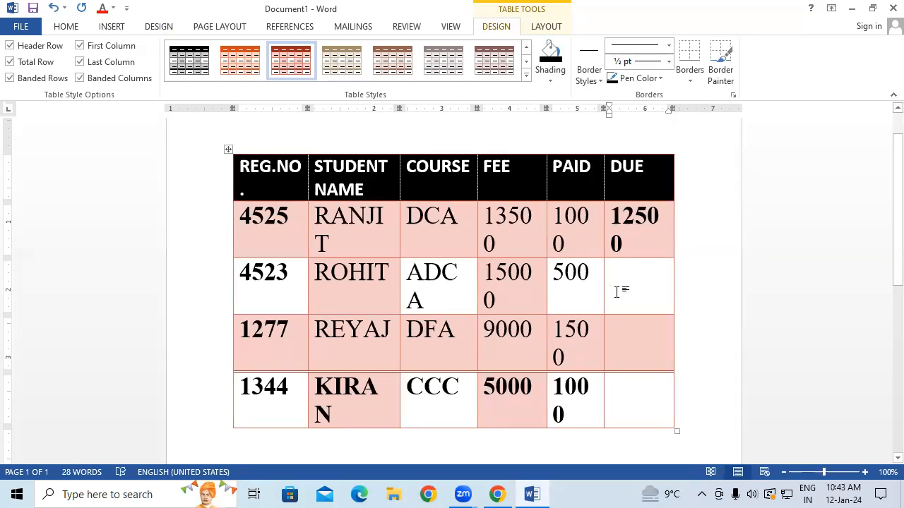
text(14500)
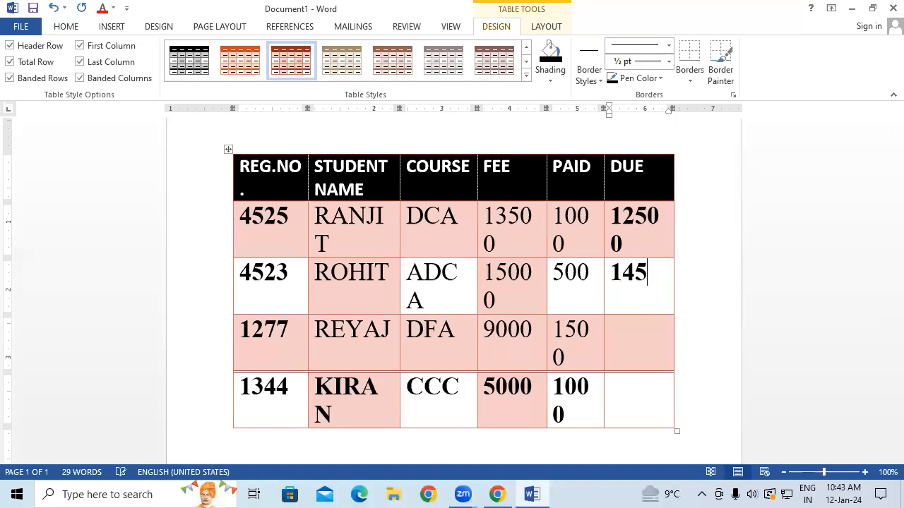
click(636, 350)
text(7500)
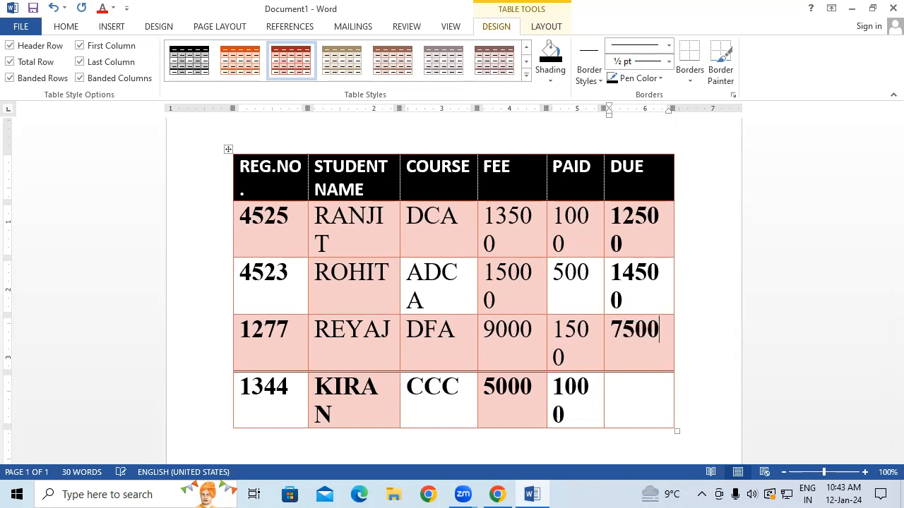
click(634, 403)
text(4000)
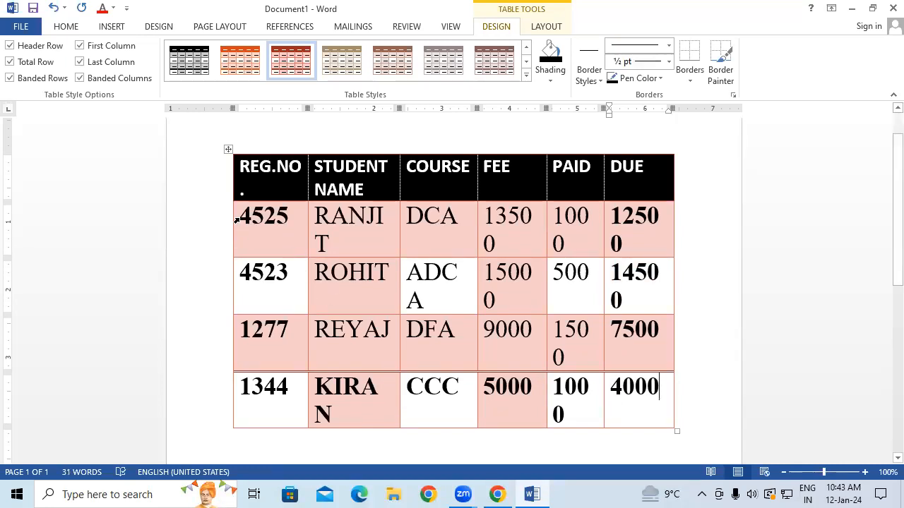
Step: Reduce the font size of all four student rows to 22 pt
drag(243, 216, 631, 418)
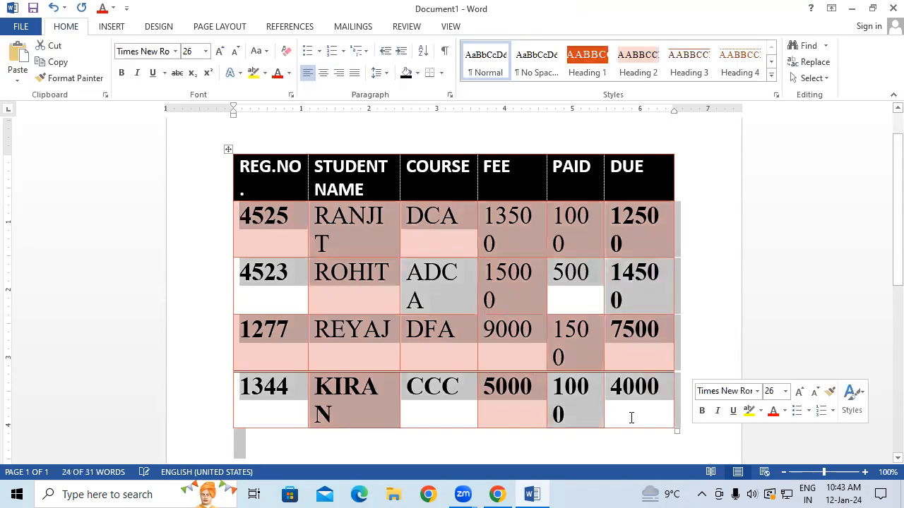
key(ctrl+shift+comma)
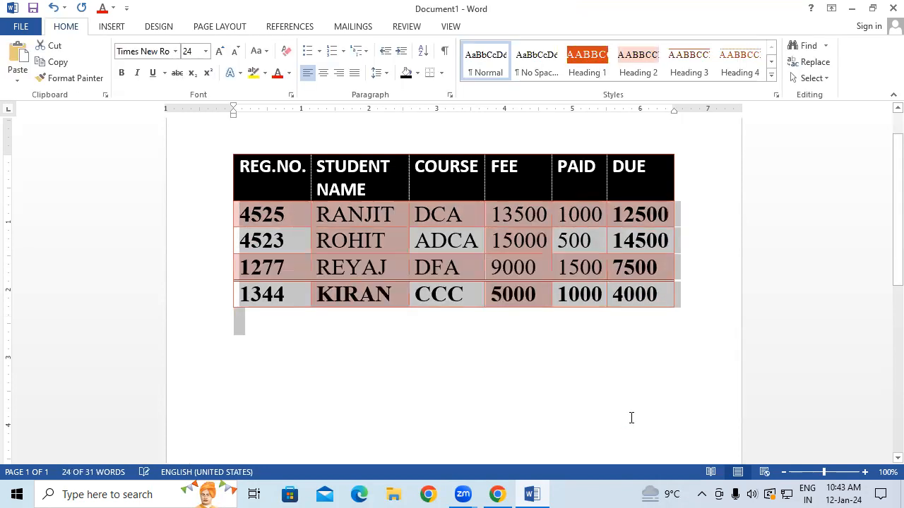
click(479, 264)
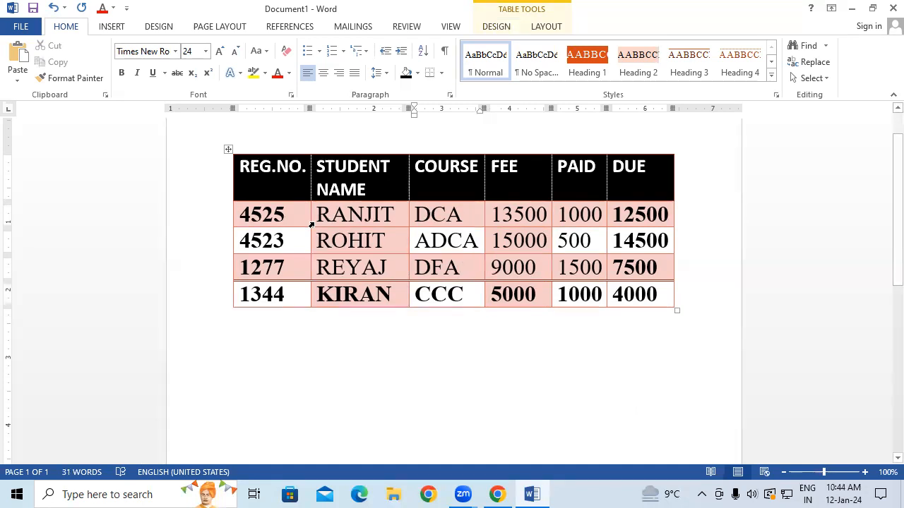
drag(244, 215, 623, 288)
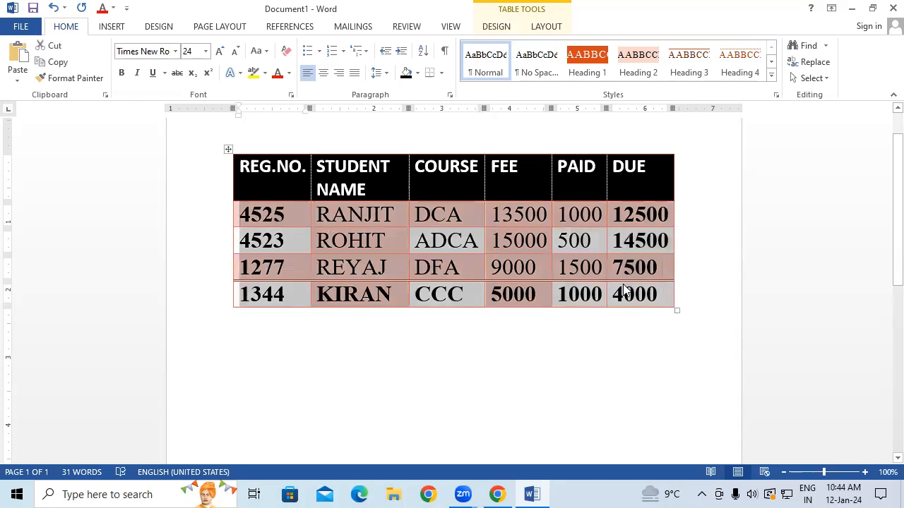
key(ctrl+shift+comma)
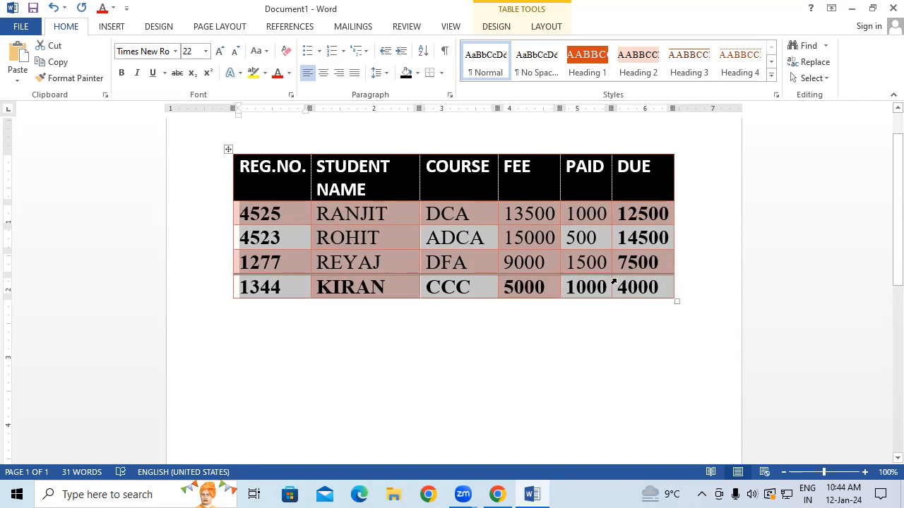
Step: Turn off the Header Row, Total Row, Banded Rows, First Column, Last Column and Banded Columns style options for the table
click(498, 32)
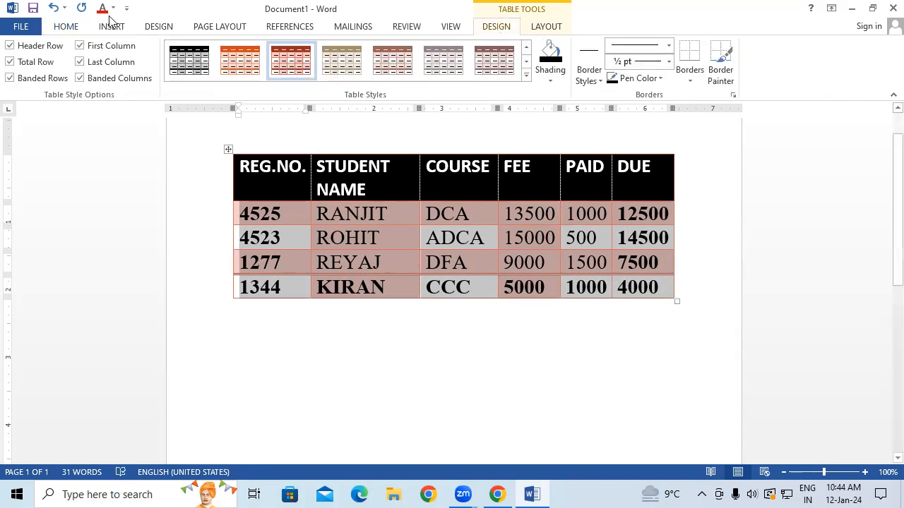
click(33, 47)
click(32, 61)
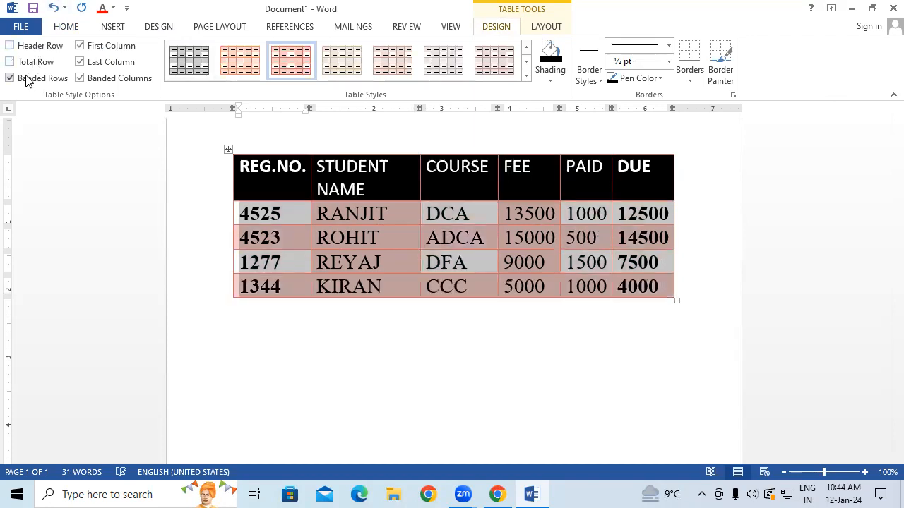
click(32, 78)
click(79, 78)
click(79, 62)
click(79, 45)
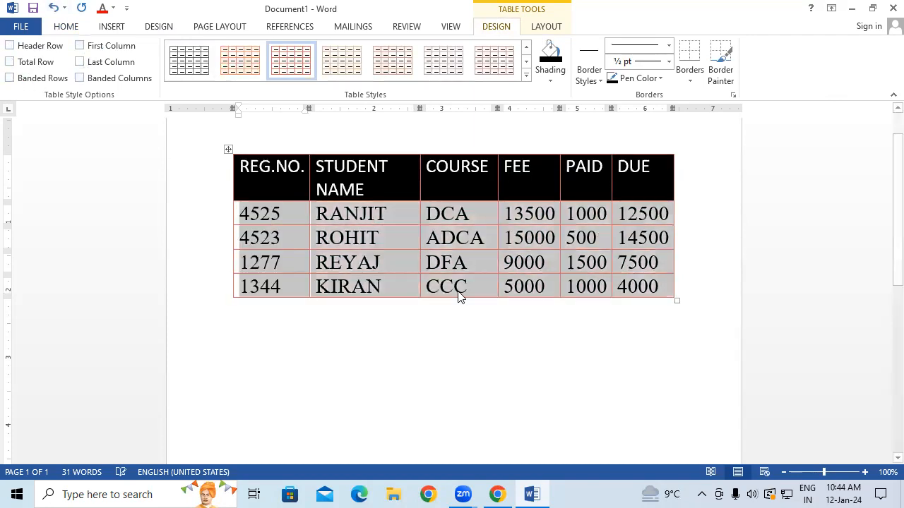
click(469, 268)
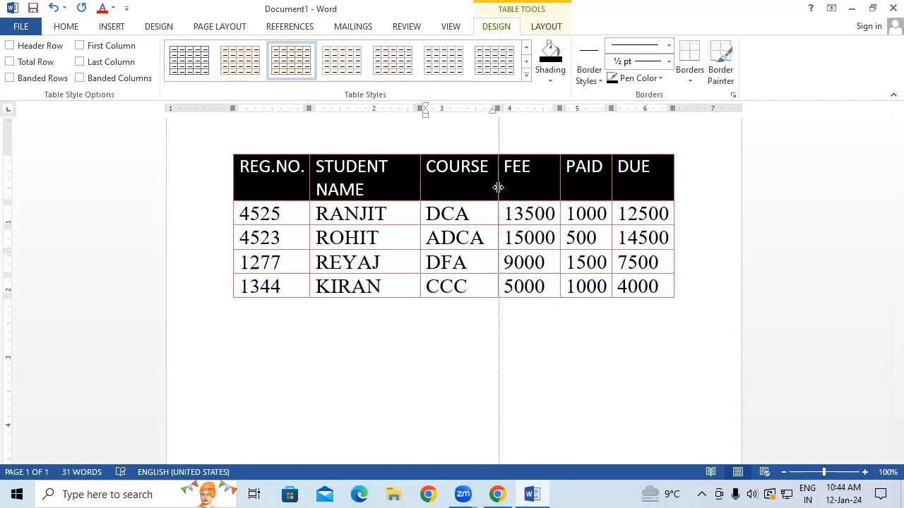
Step: Shrink the STUDENT NAME heading text by two sizes to fit it on one line
drag(318, 166, 369, 192)
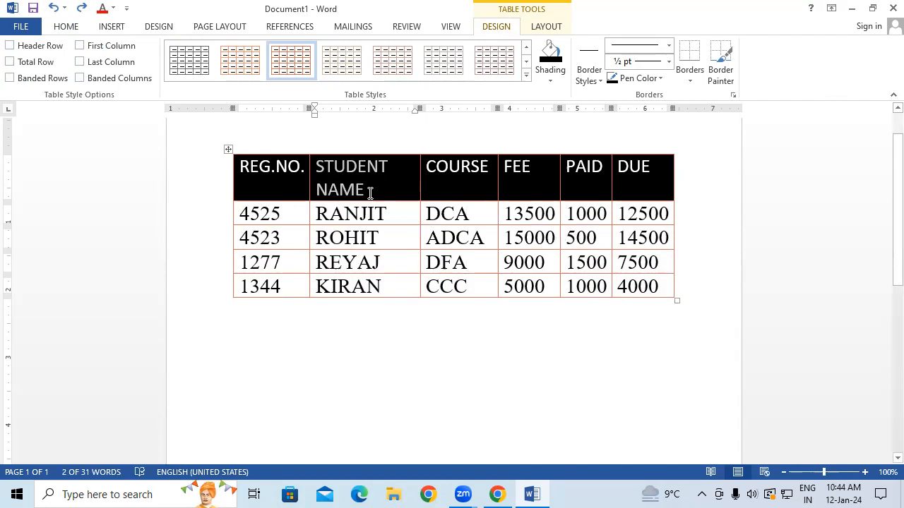
key(ctrl+shift+comma)
key(ctrl+shift+comma)
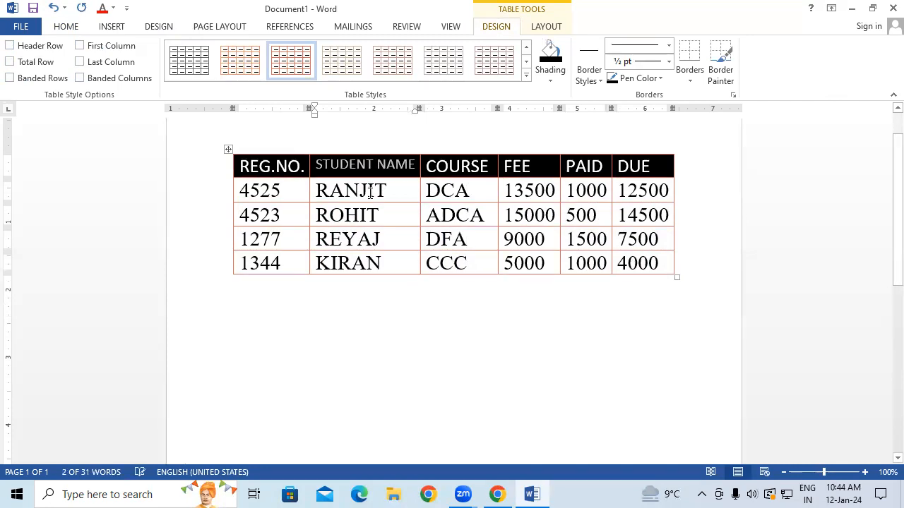
click(470, 242)
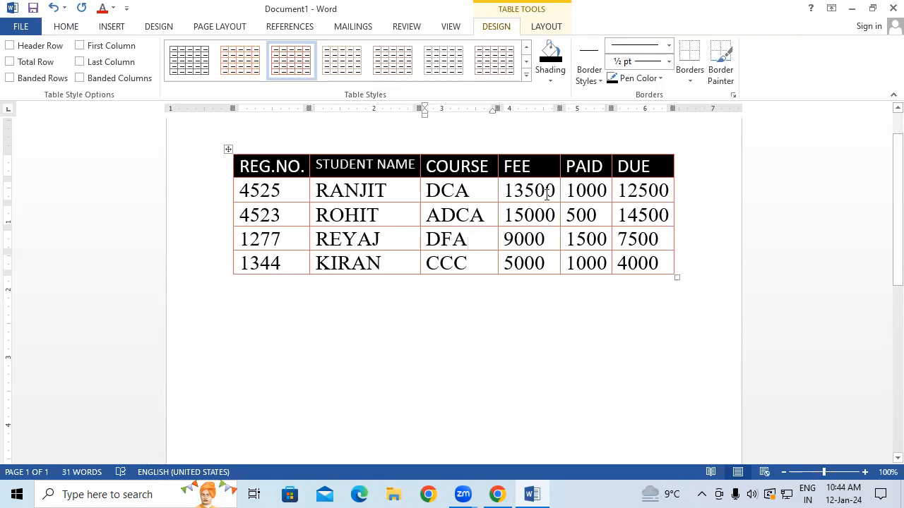
Step: Paint the divider between the COURSE and FEE columns with the black double-line theme border style
click(590, 77)
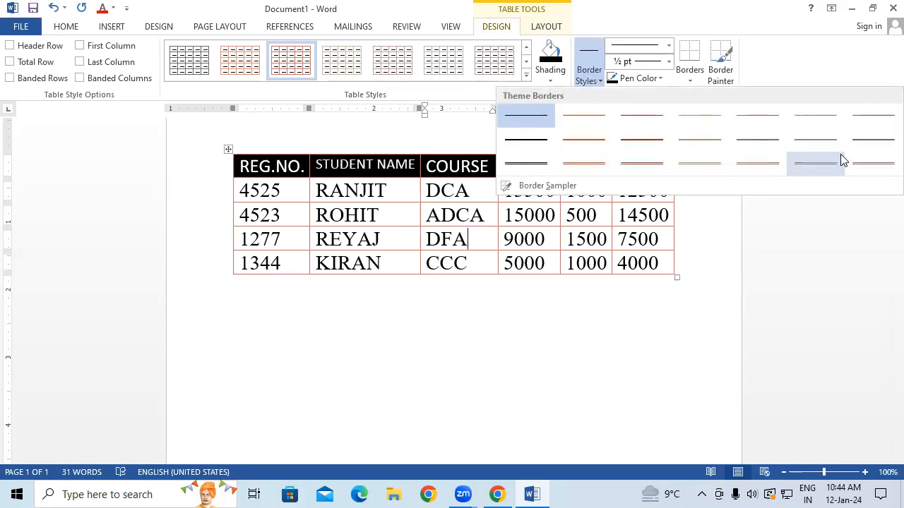
click(528, 165)
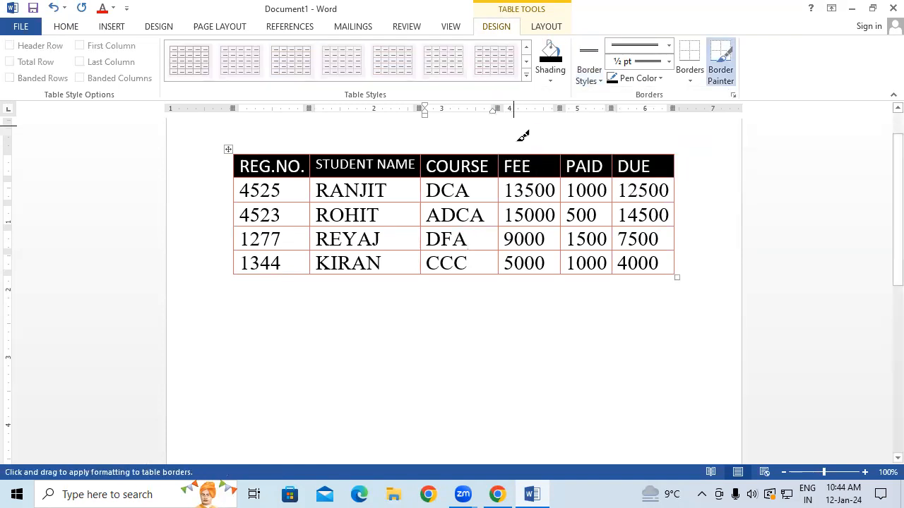
drag(497, 155, 495, 263)
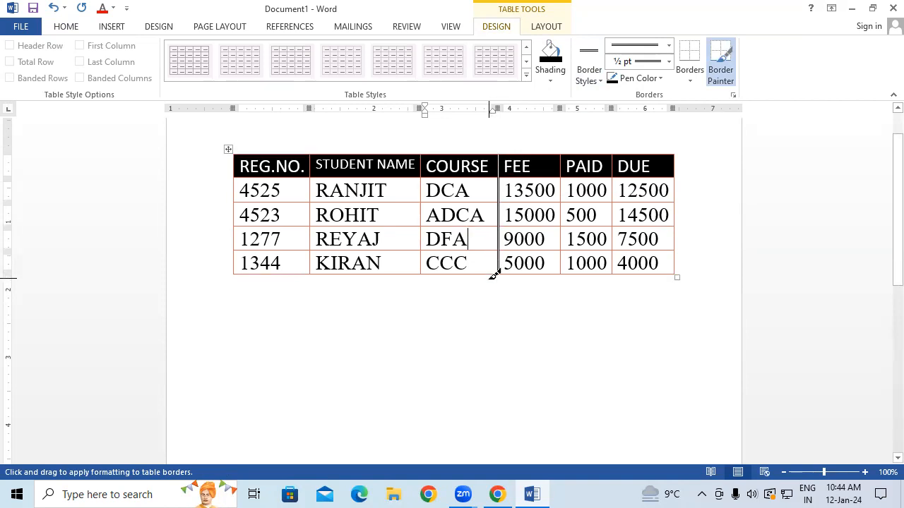
Step: Paint red double-line borders along the four column dividers between REG.NO. and PAID and along the line above the last student row
click(646, 79)
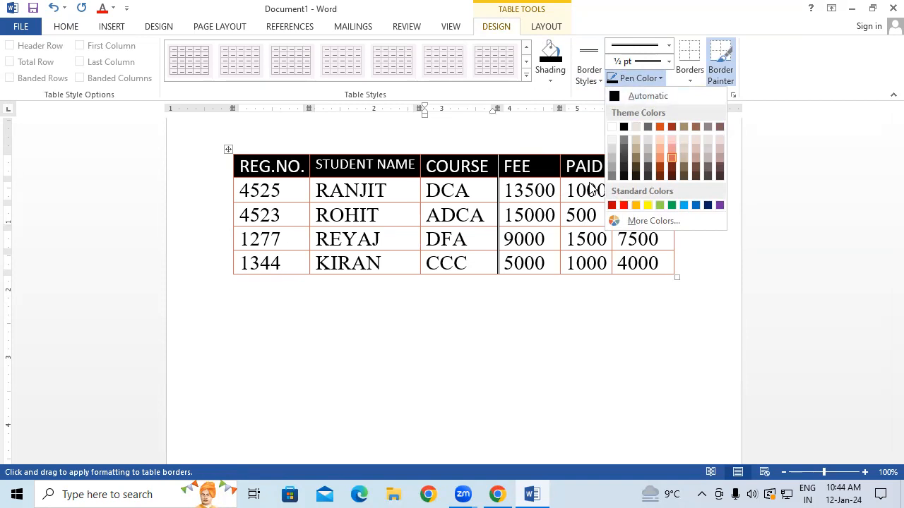
click(624, 206)
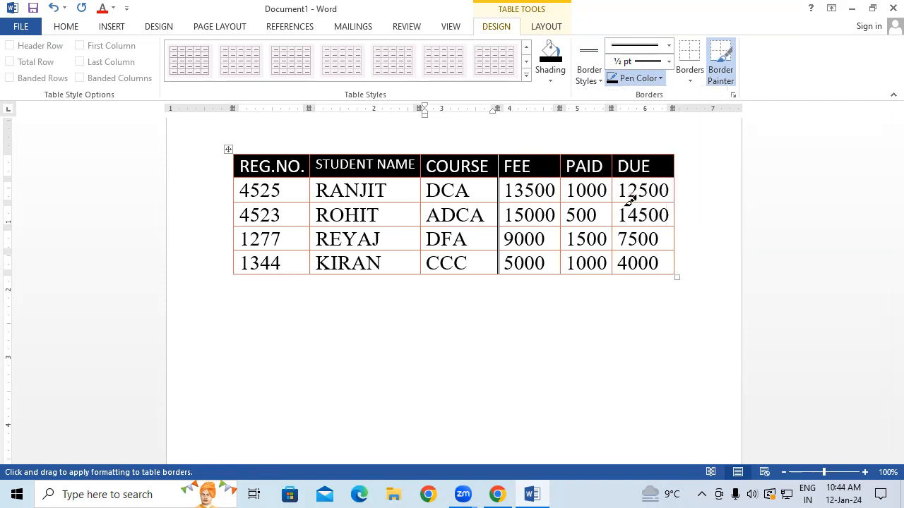
drag(568, 185, 560, 270)
drag(503, 152, 499, 271)
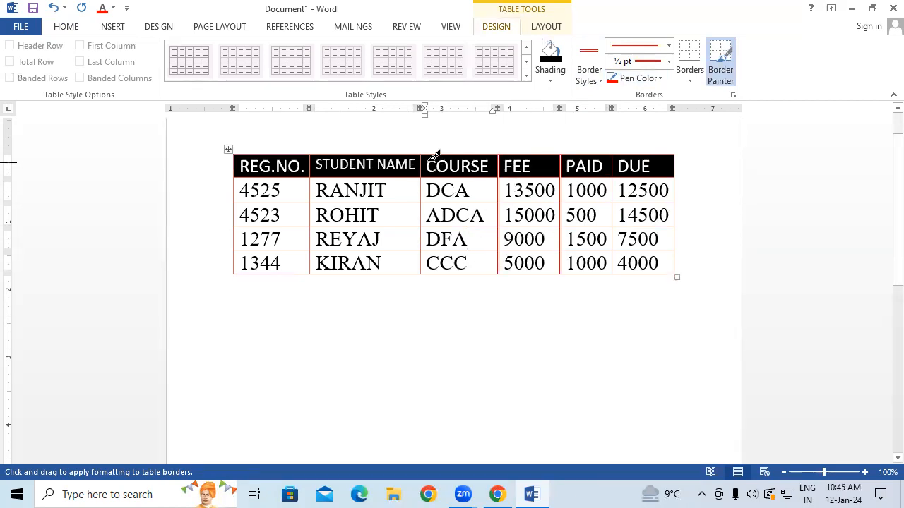
drag(422, 164, 421, 273)
drag(313, 155, 313, 271)
mouse_move(238, 249)
mouse_down()
mouse_move(665, 259)
mouse_move(682, 244)
mouse_up()
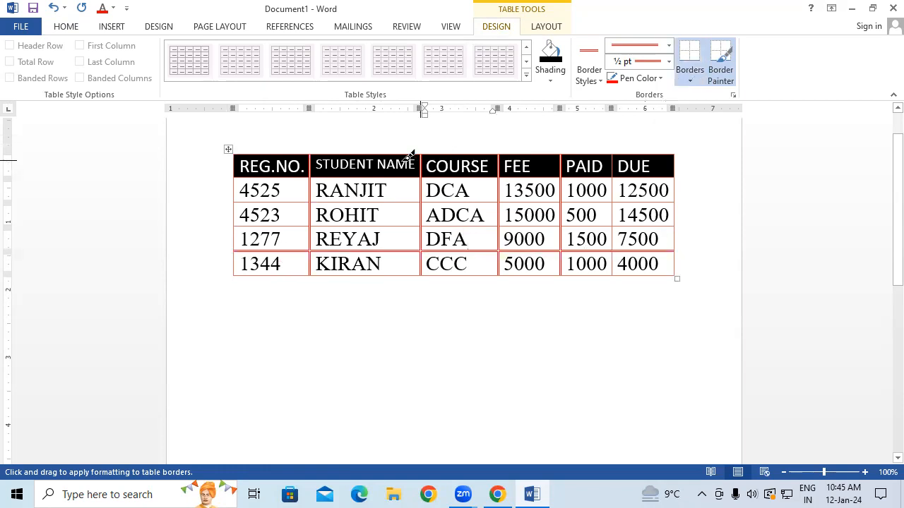
Step: Paint a ½ pt red double line below the first student row and 3 pt red double-line borders along both sides of the PAID column
drag(240, 202, 641, 189)
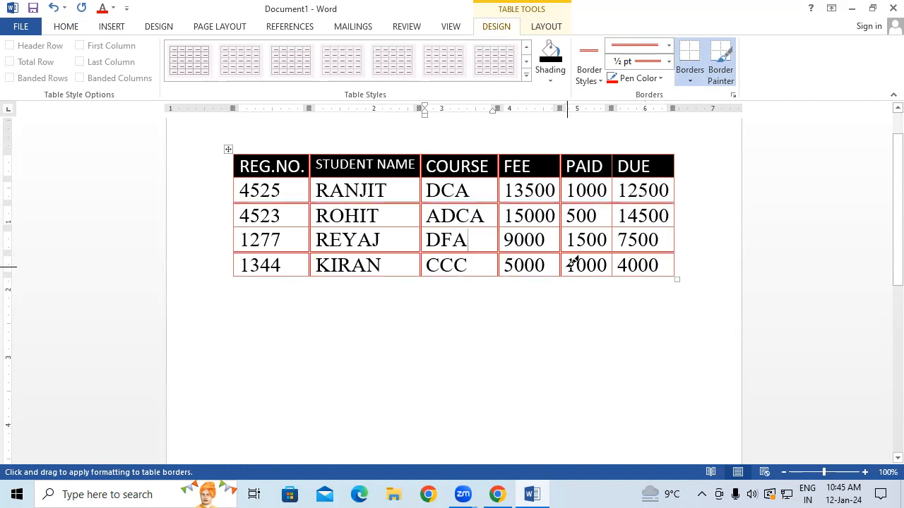
click(668, 46)
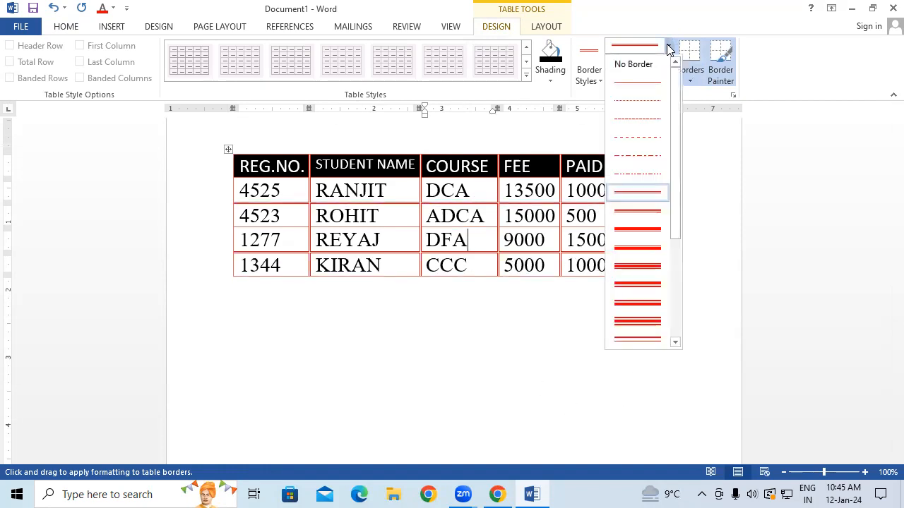
click(637, 303)
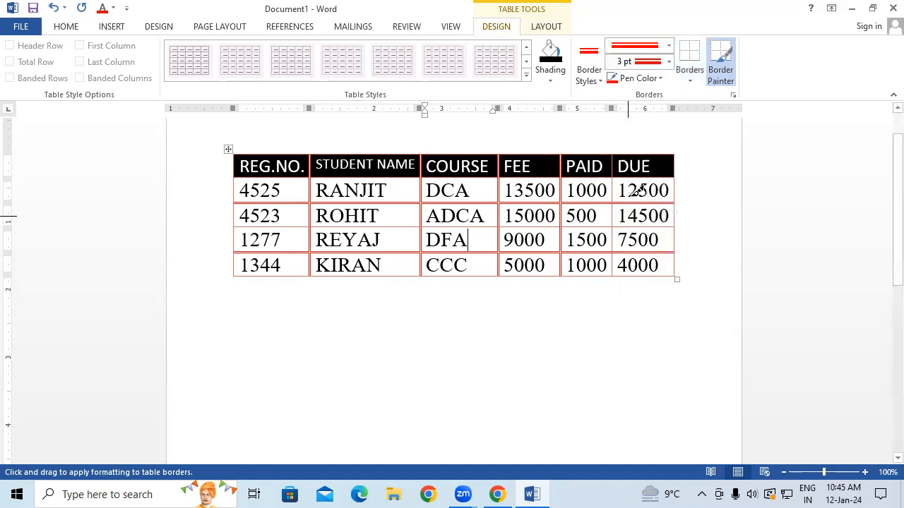
drag(616, 151, 614, 274)
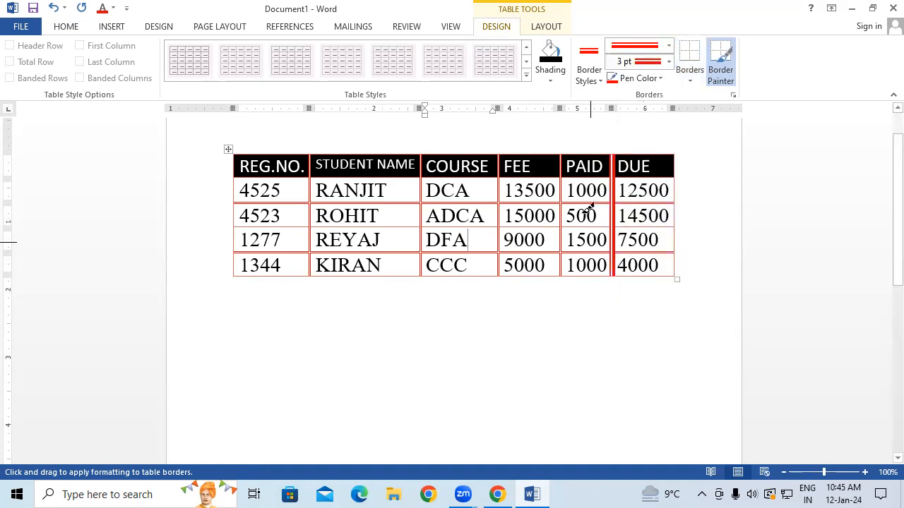
drag(566, 151, 567, 266)
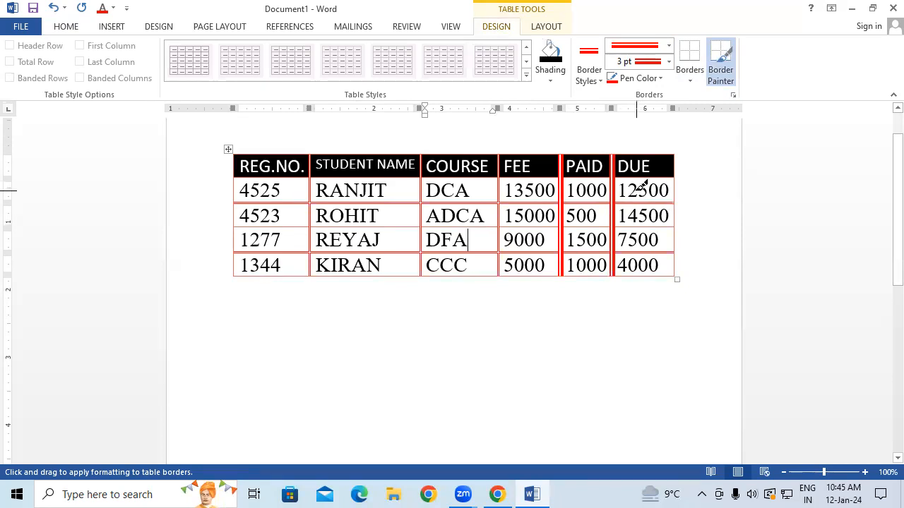
click(727, 78)
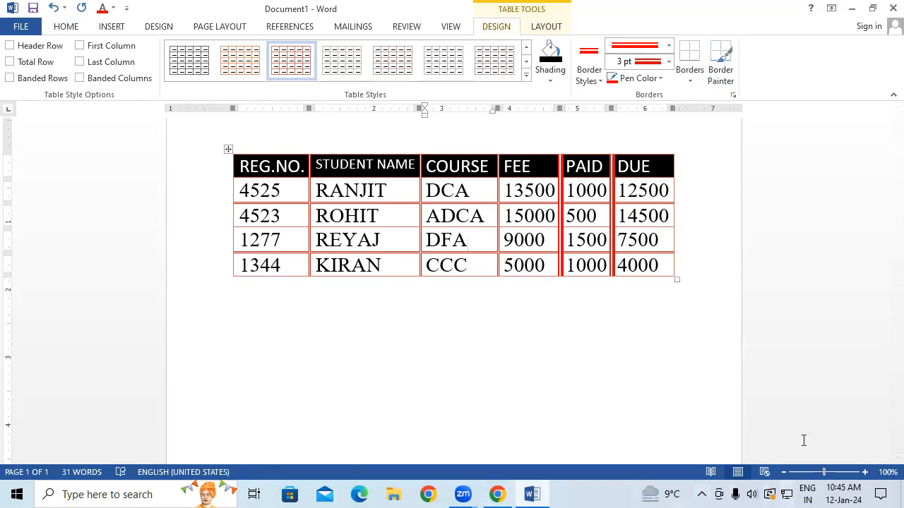
Step: Paint 3 pt red double-line borders along both sides of the STUDENT NAME column and along the three lines between the student rows
click(727, 80)
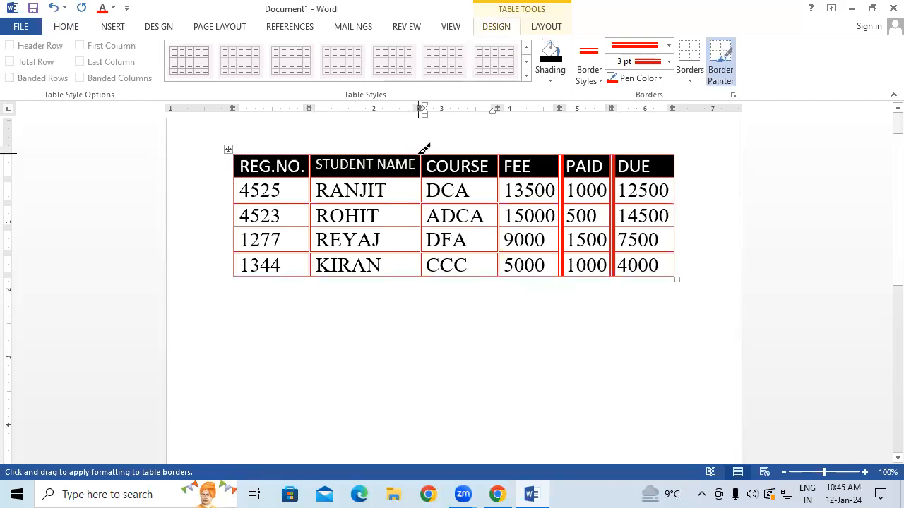
drag(424, 148, 413, 264)
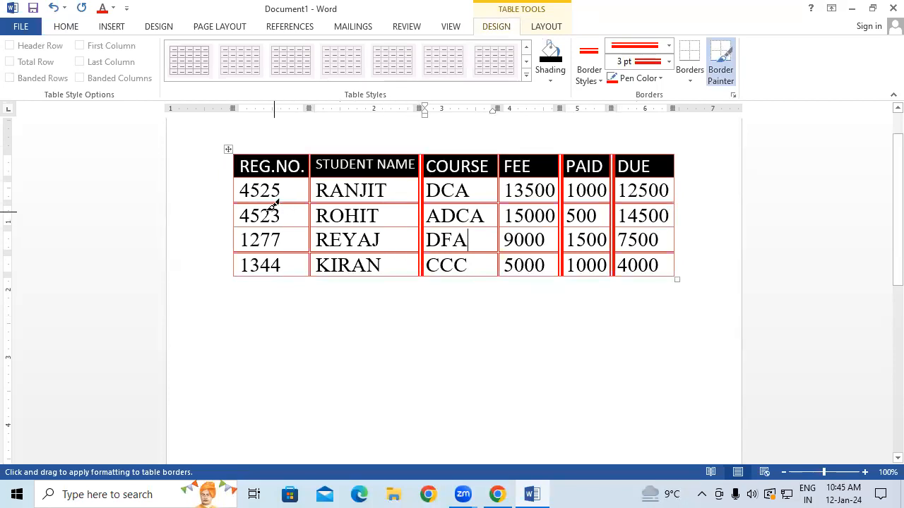
mouse_move(245, 203)
mouse_down()
mouse_move(632, 194)
mouse_move(671, 203)
mouse_up()
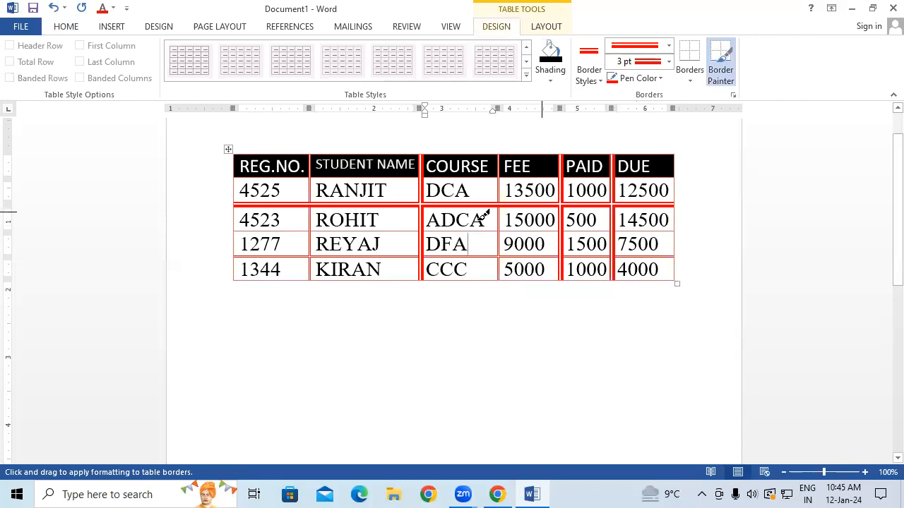
drag(248, 222, 657, 220)
drag(310, 156, 309, 268)
drag(246, 259, 629, 251)
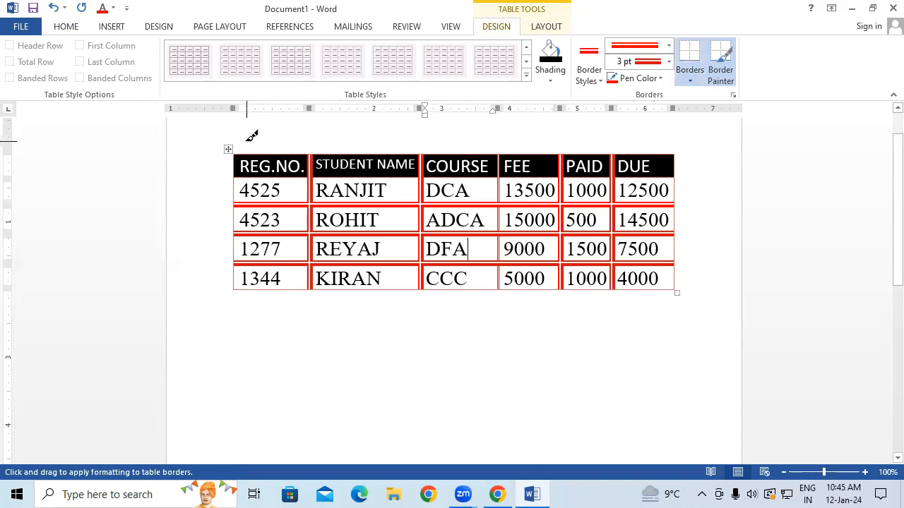
Step: Paint the outer edges of the whole fee table with the 3 pt red double-line border and stop border painting
mouse_move(236, 150)
mouse_down()
mouse_move(240, 283)
mouse_move(392, 298)
mouse_move(672, 297)
mouse_up()
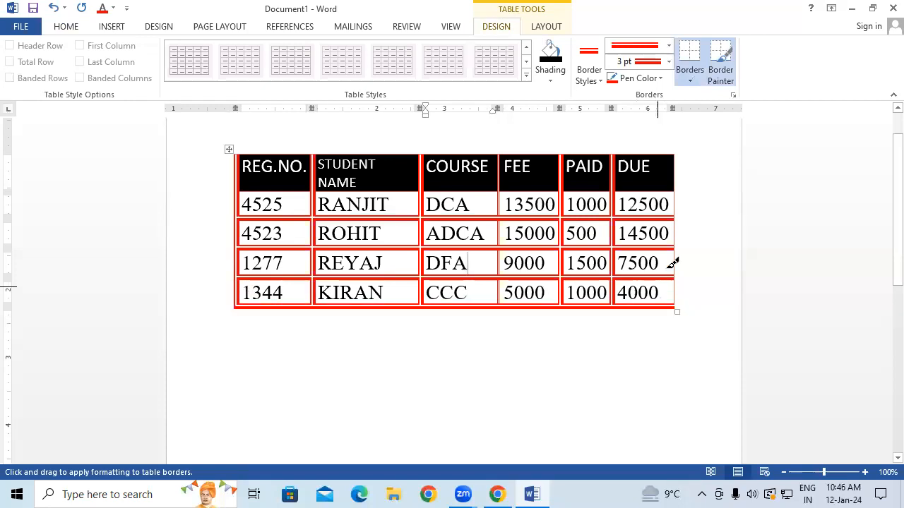
drag(678, 156, 673, 303)
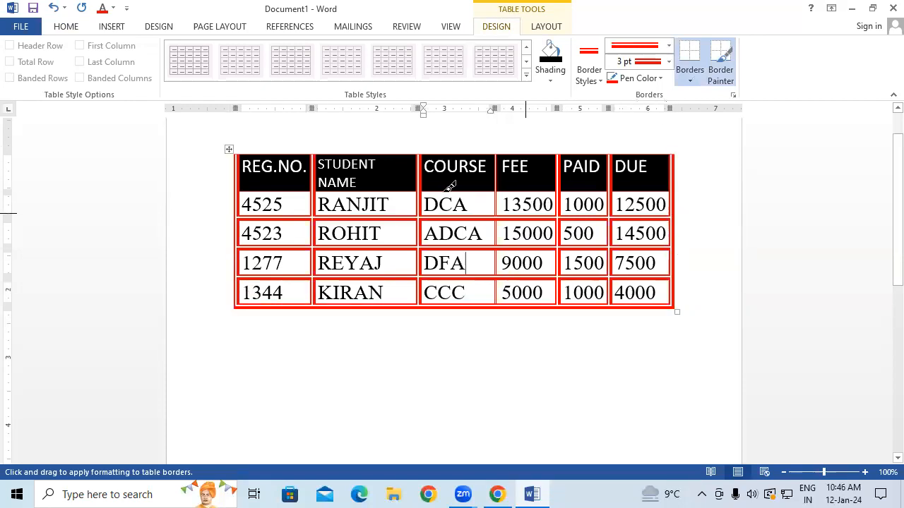
mouse_move(244, 148)
mouse_down()
mouse_move(396, 161)
mouse_move(644, 146)
mouse_up()
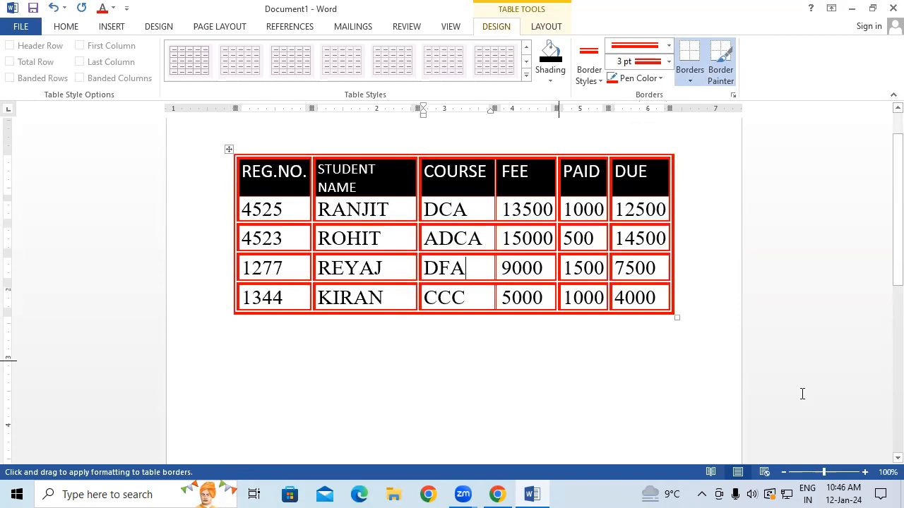
click(701, 83)
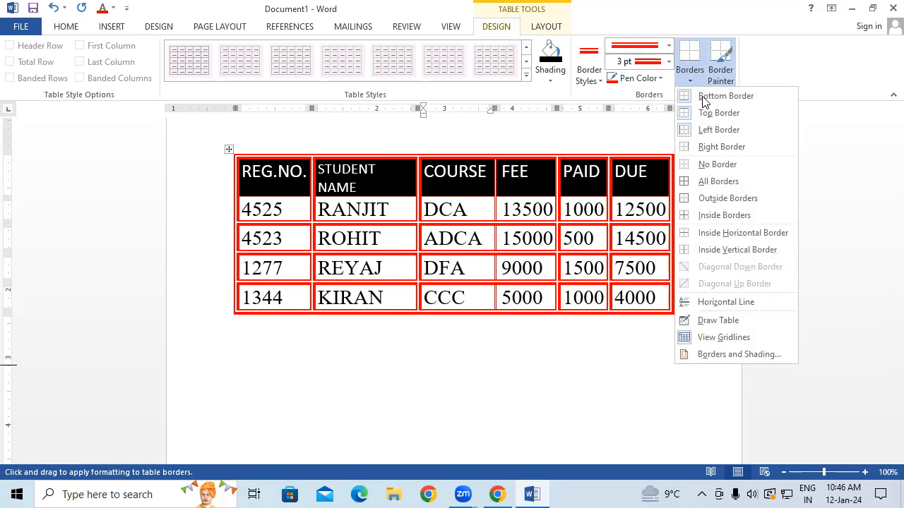
click(533, 216)
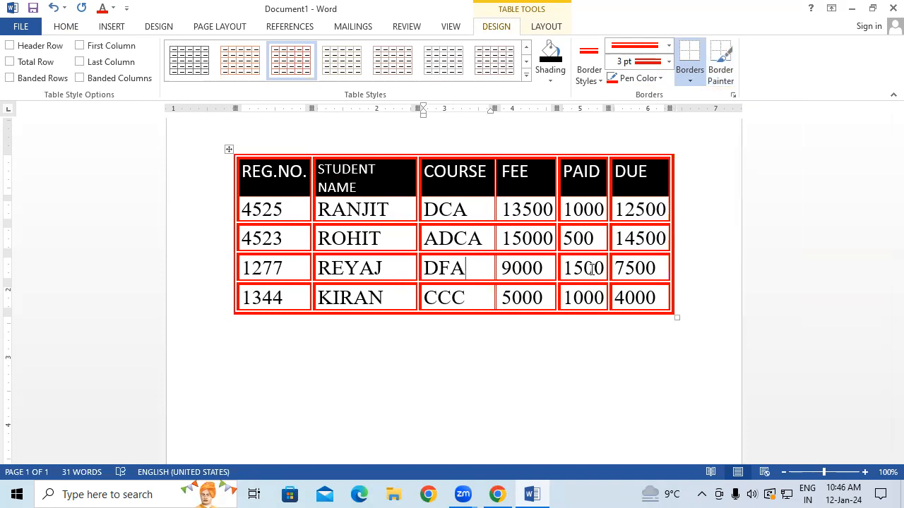
click(635, 343)
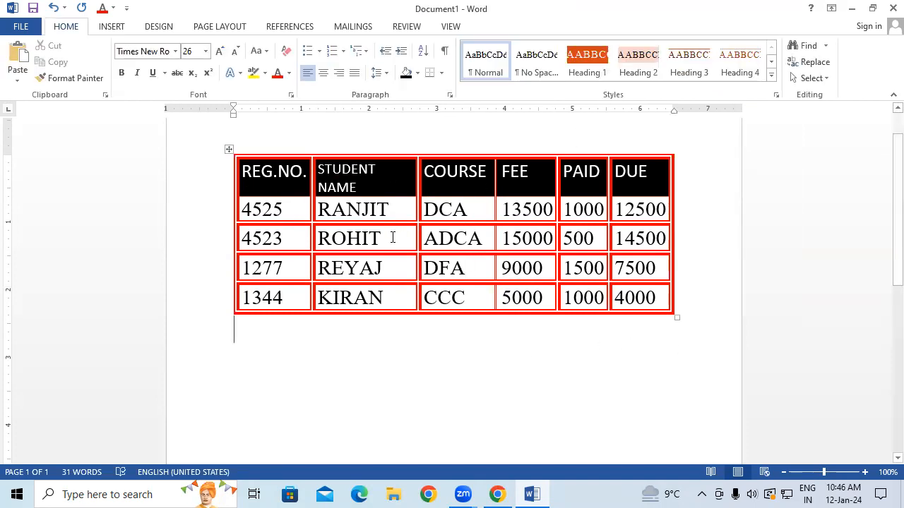
Step: Set the border style to the black single ½ pt theme line and stop border painting
click(388, 209)
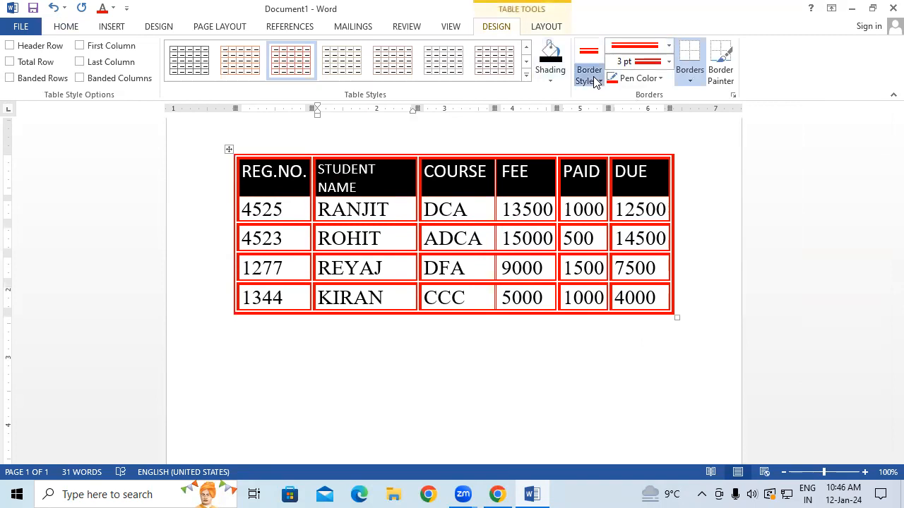
click(593, 76)
click(538, 117)
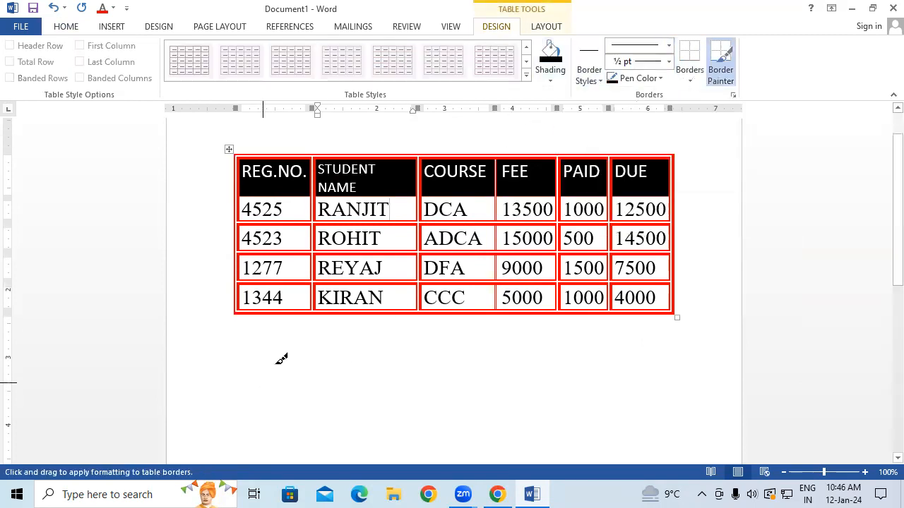
key(Escape)
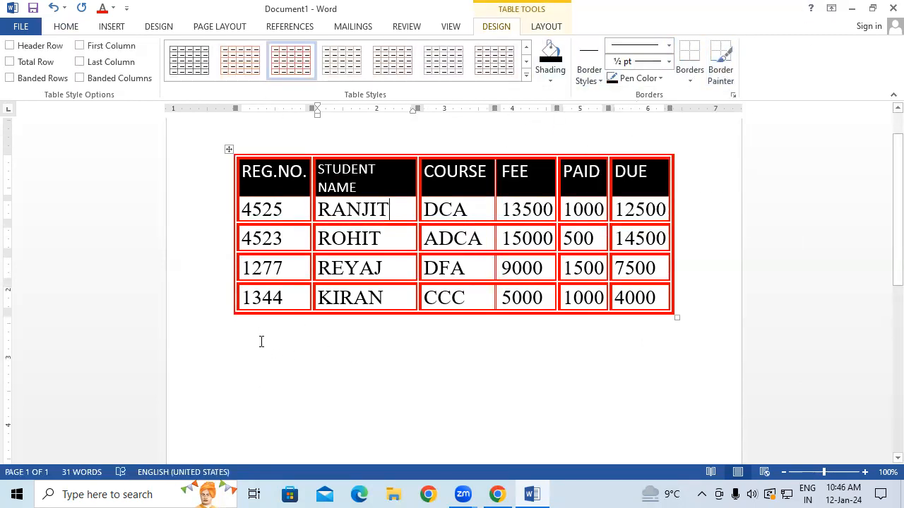
Step: Insert a blank table with four columns and four rows below the fee table
click(260, 341)
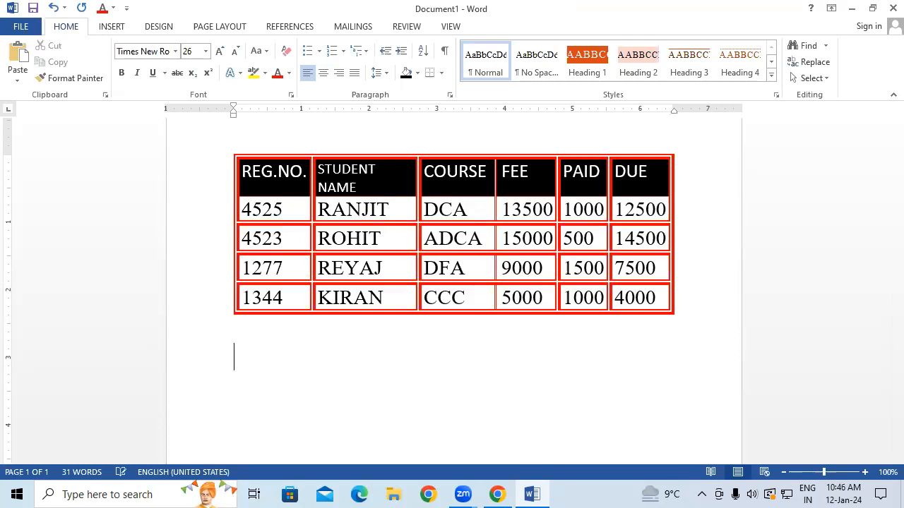
click(111, 27)
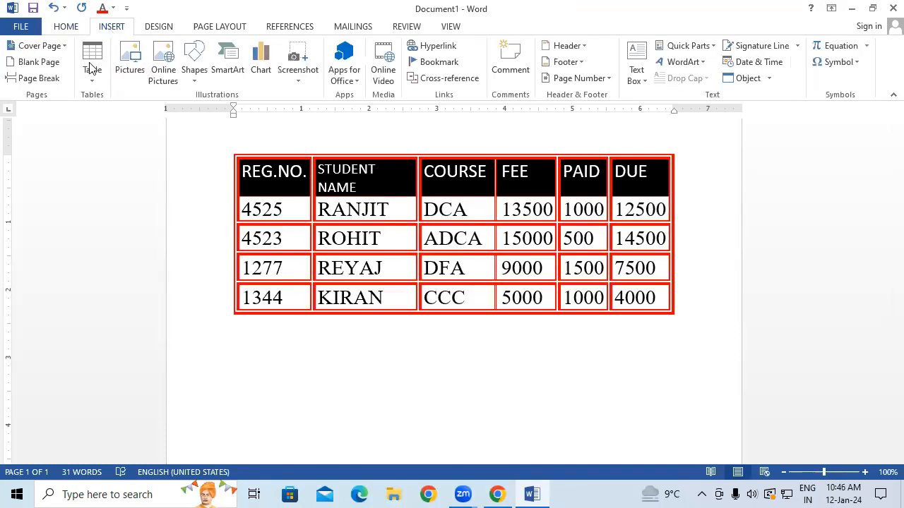
click(92, 62)
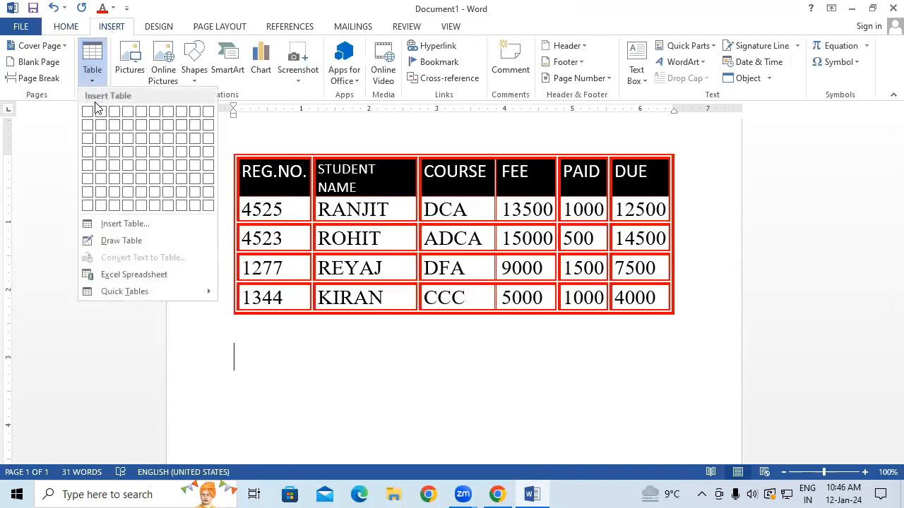
click(126, 154)
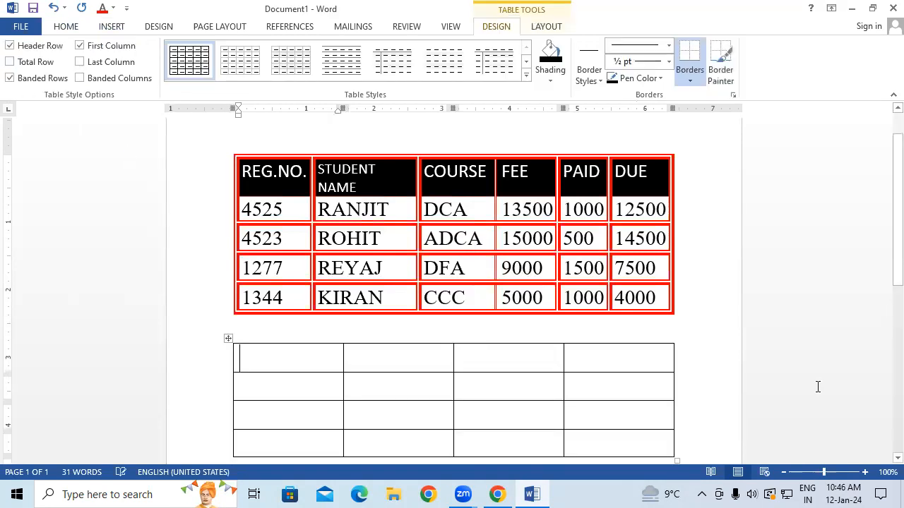
Step: Apply the Diagonal Down Border to all cells of the blank table
scroll(804, 369, down, 1)
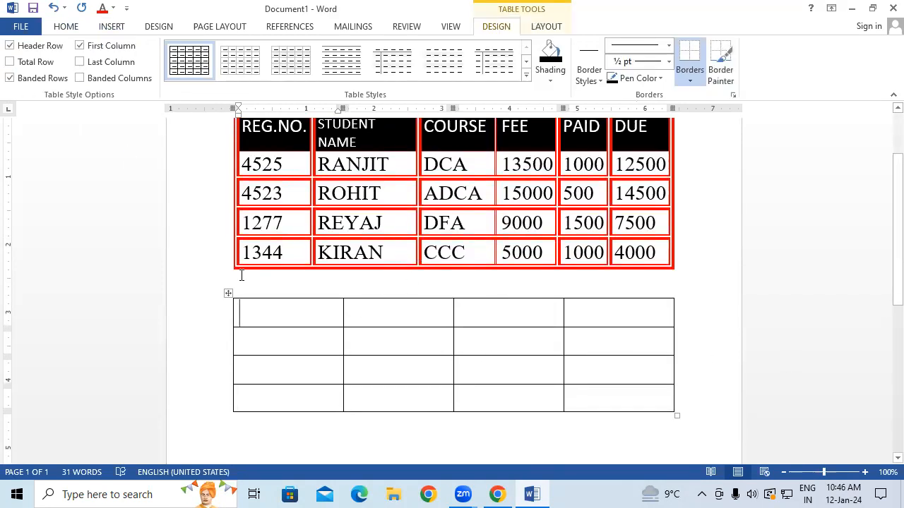
mouse_move(252, 318)
mouse_down()
mouse_move(284, 333)
mouse_move(567, 374)
mouse_move(598, 388)
mouse_up()
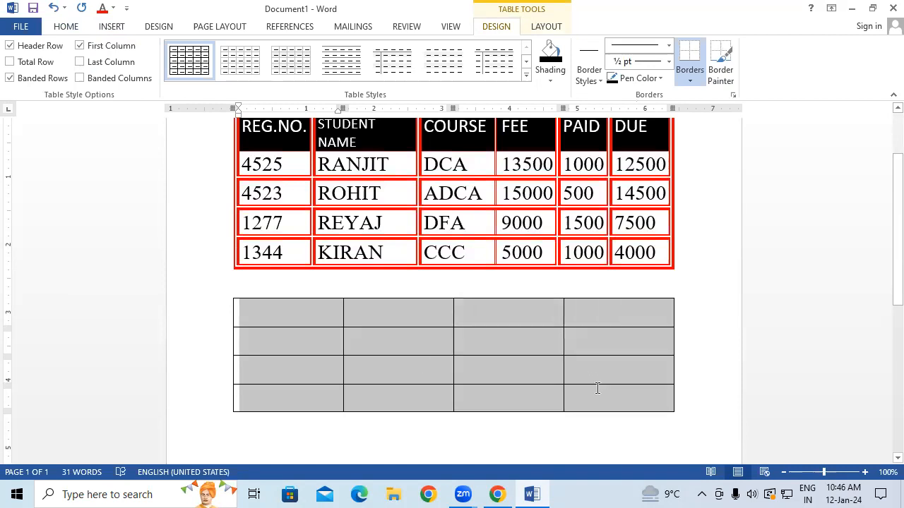
click(694, 73)
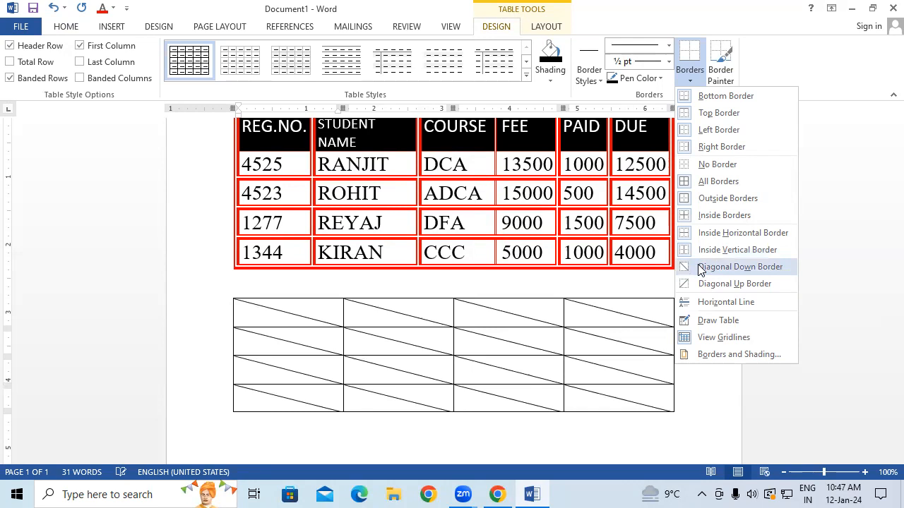
click(699, 267)
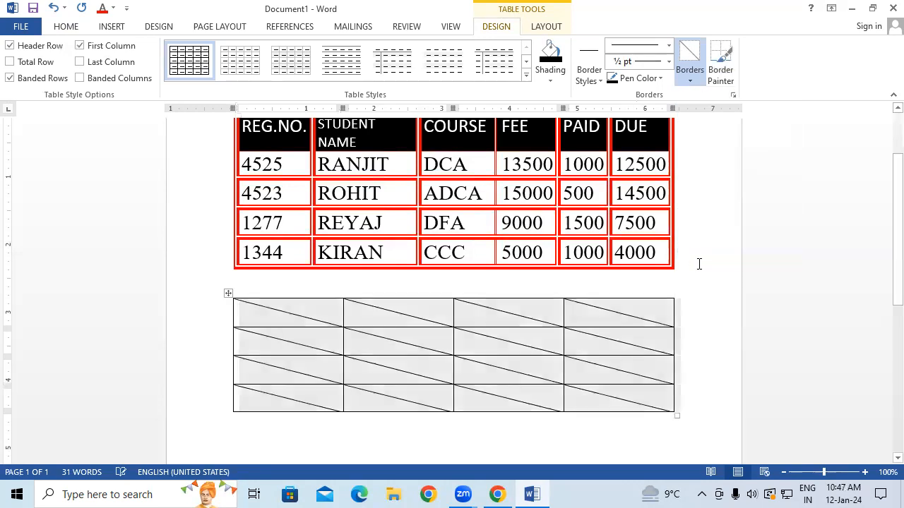
Step: Resize the blank table so that its rows are taller
scroll(697, 273, down, 1)
drag(672, 367, 666, 436)
scroll(682, 375, down, 1)
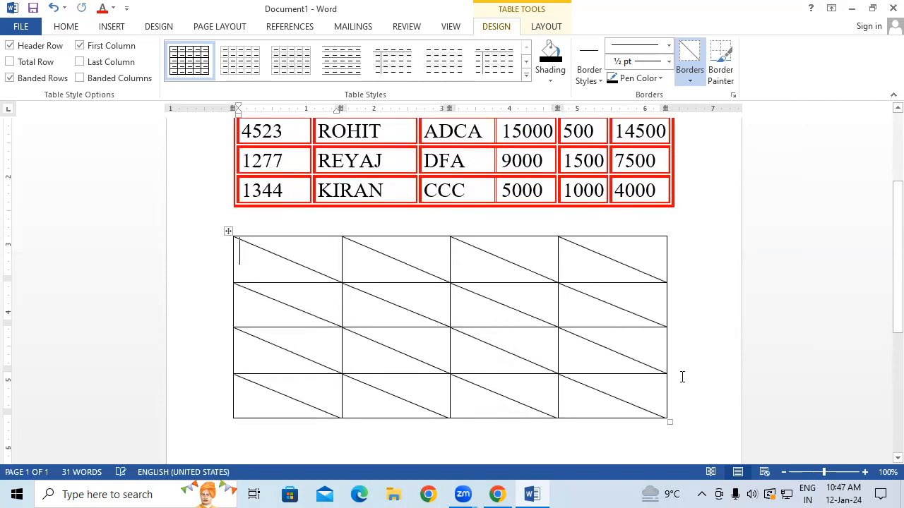
Step: Add the Diagonal Up Border to all cells of the blank table so each cell is crossed
click(286, 256)
drag(247, 228, 605, 382)
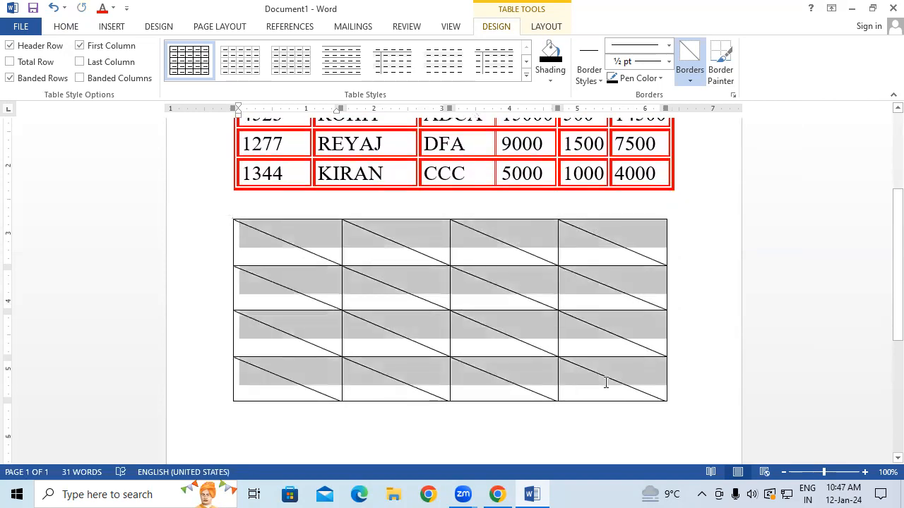
click(690, 80)
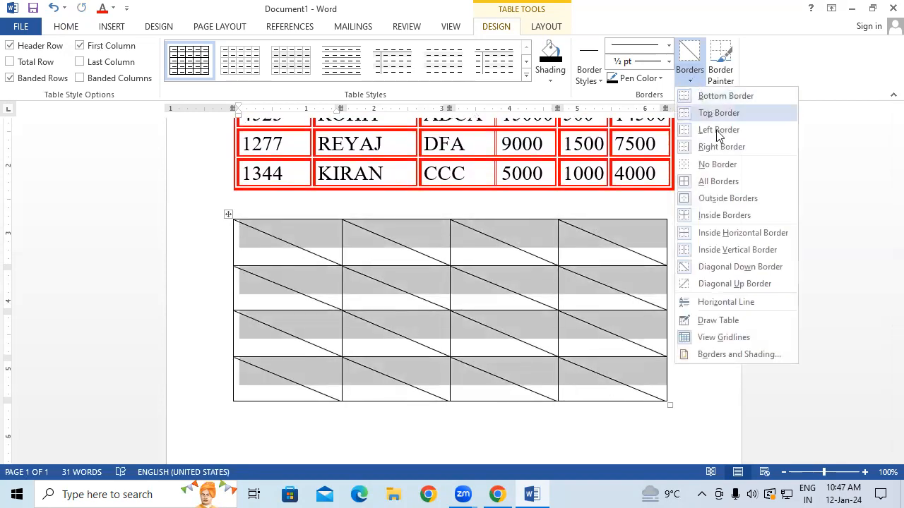
click(751, 282)
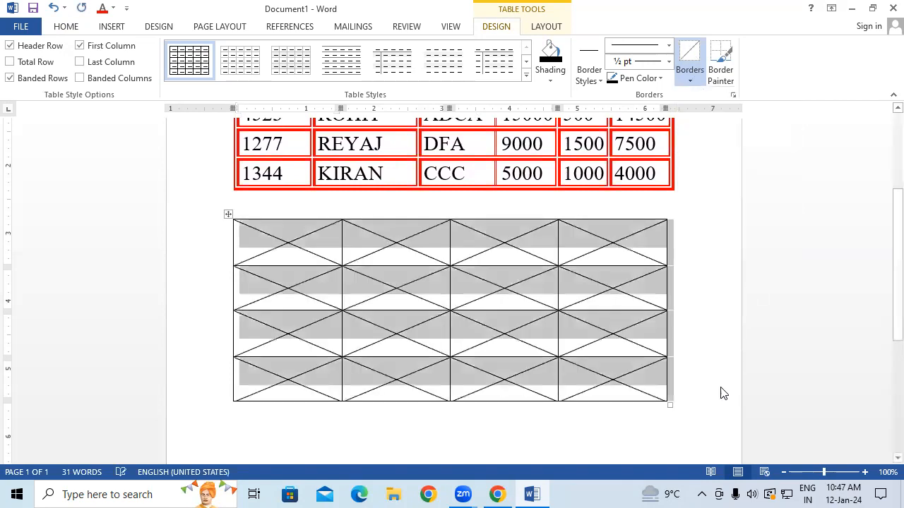
click(717, 400)
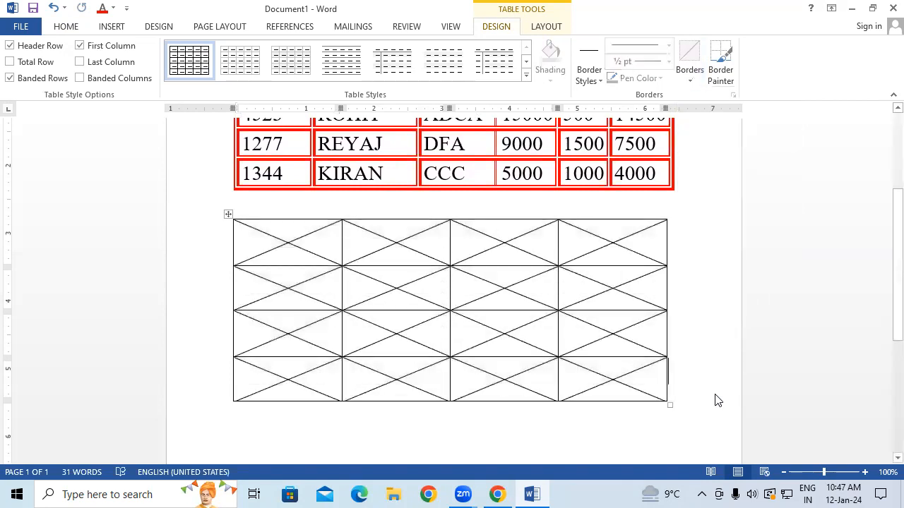
Step: Enlarge the crossed table further, with taller rows and the same width as the fee table
scroll(706, 389, down, 1)
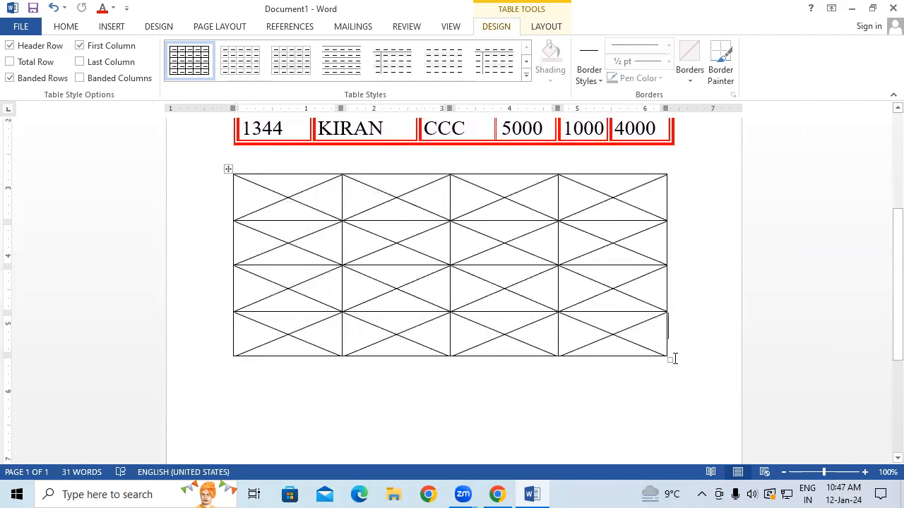
click(668, 358)
click(646, 347)
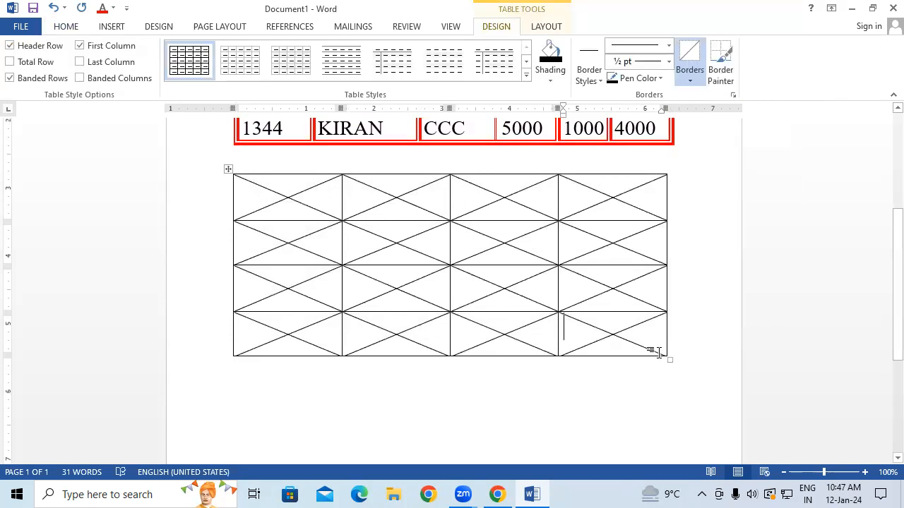
drag(667, 355, 674, 430)
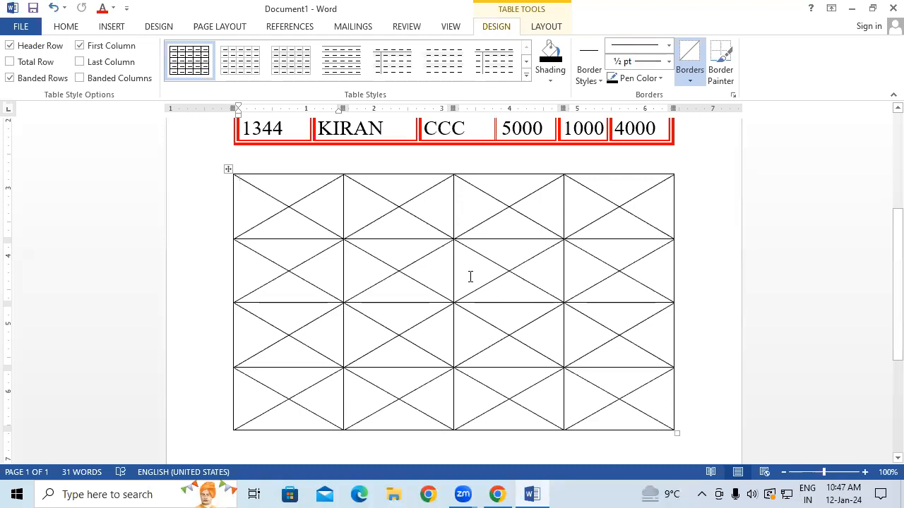
Step: Delete the whole crossed table below the fee table
click(225, 170)
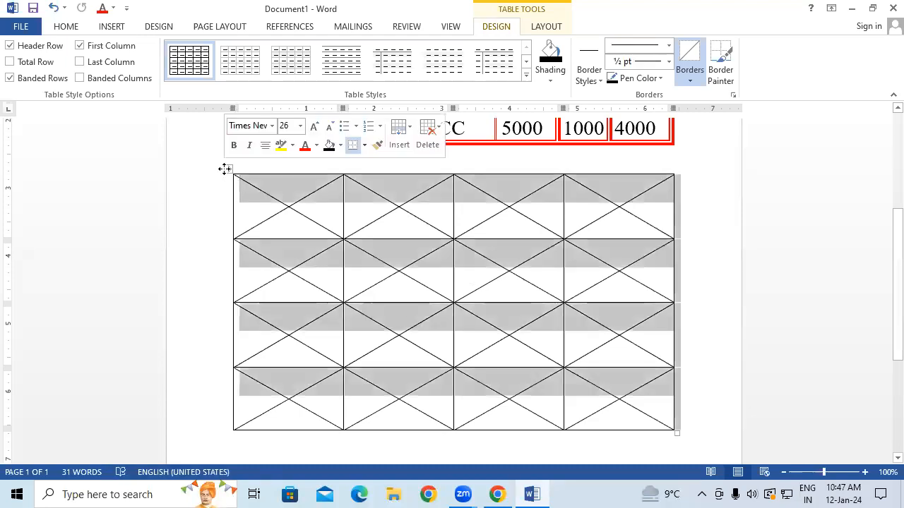
key(Delete)
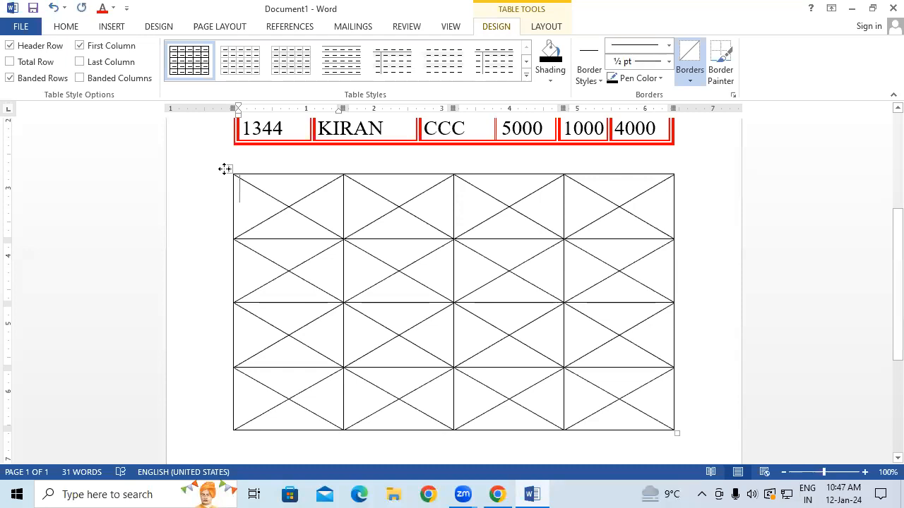
click(225, 170)
key(BackSpace)
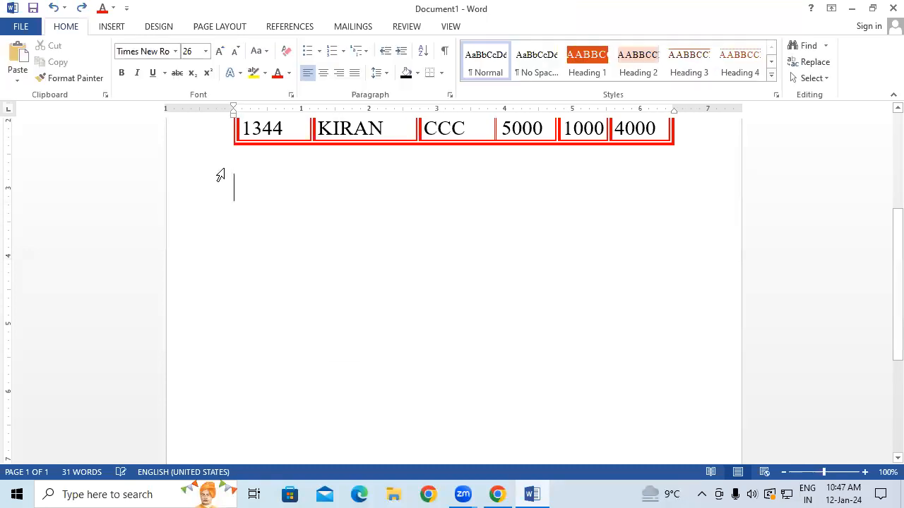
Step: Insert a table with three columns and one row below the fee table, and enlarge it to a tall row slightly wider than the fee table
click(107, 27)
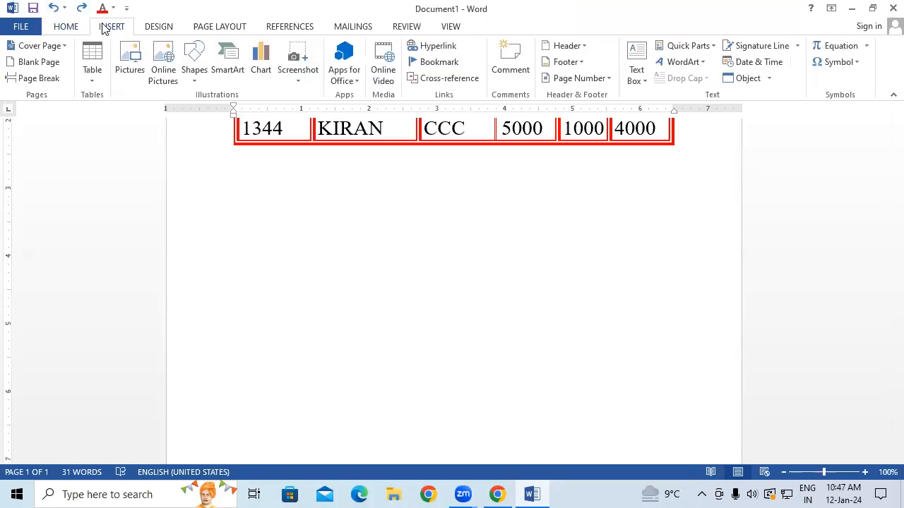
click(99, 71)
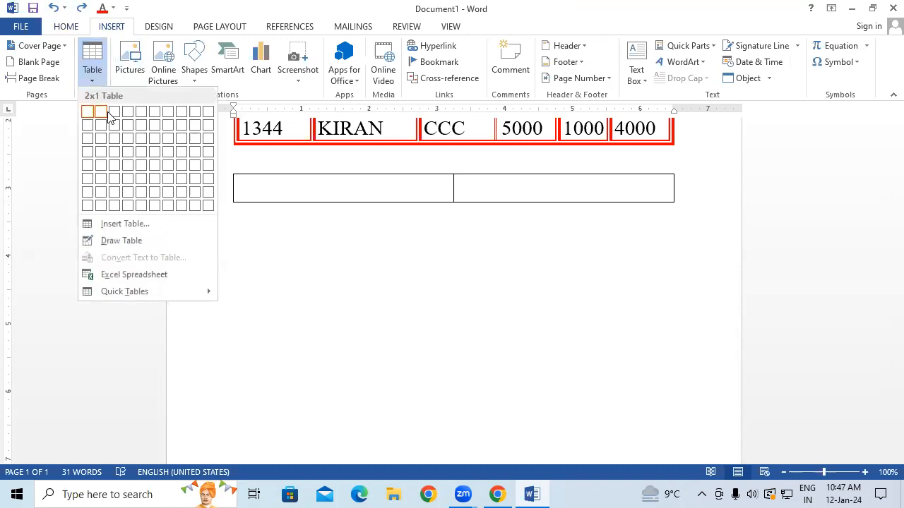
click(115, 112)
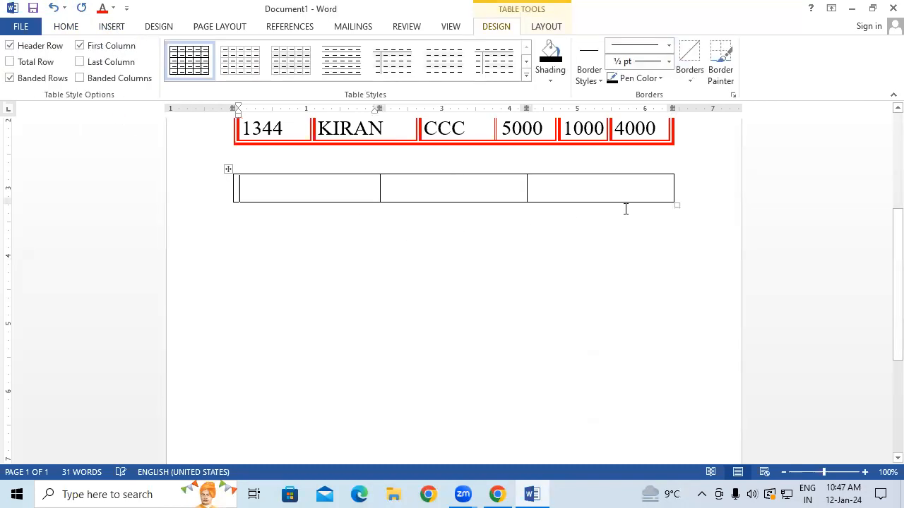
drag(677, 203, 701, 344)
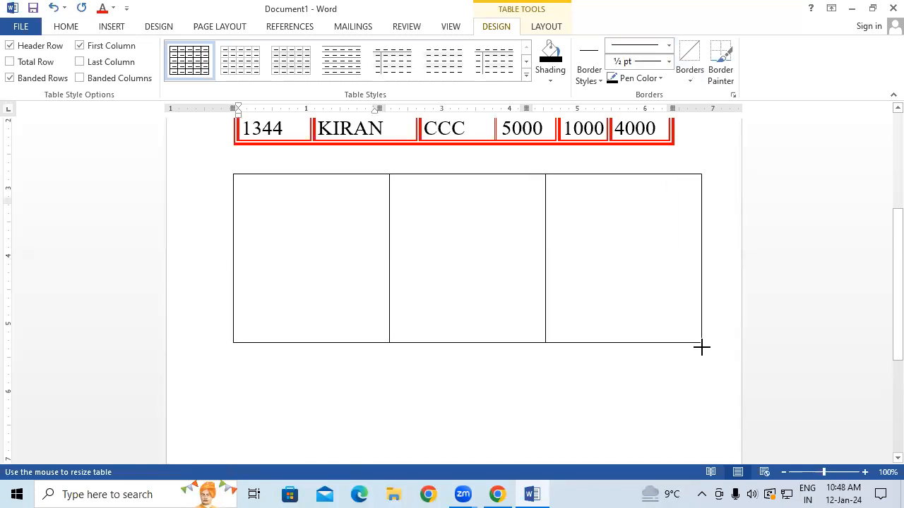
Step: Apply the Diagonal Down Border and the Diagonal Up Border to all three cells of the new table
drag(341, 230, 617, 302)
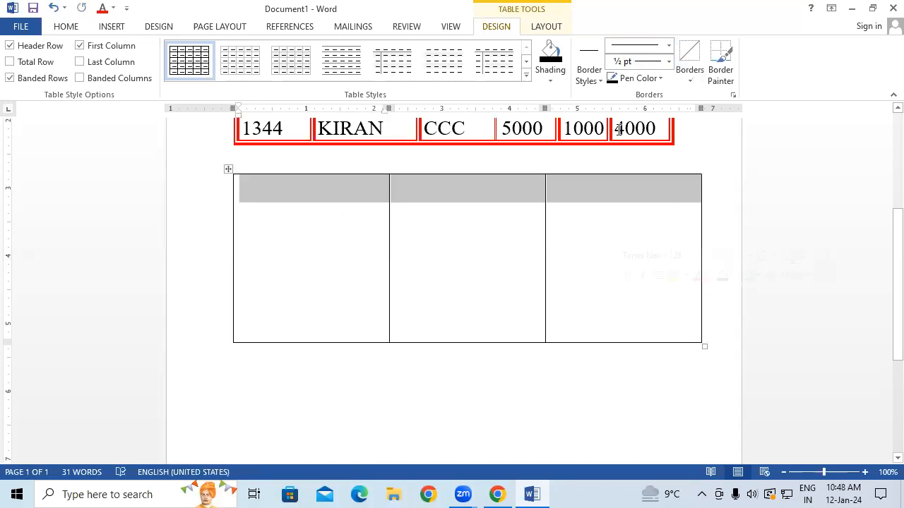
click(688, 73)
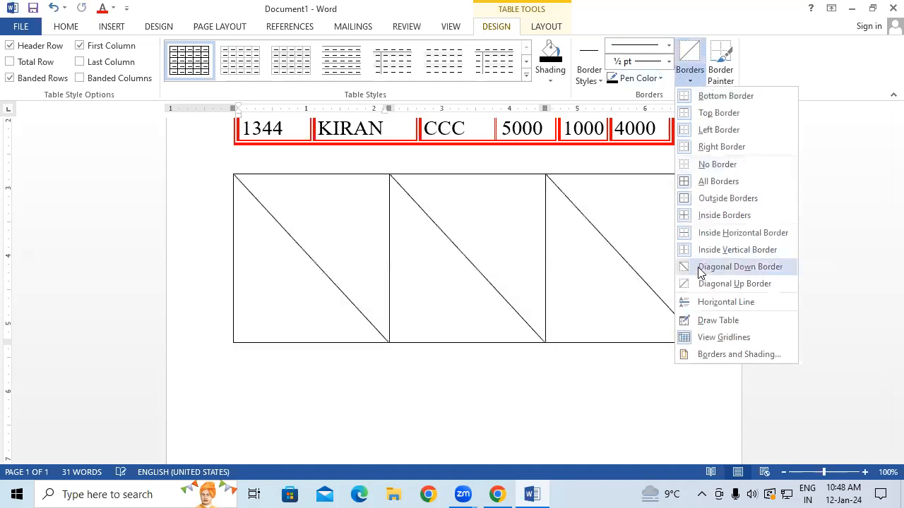
click(701, 265)
click(690, 81)
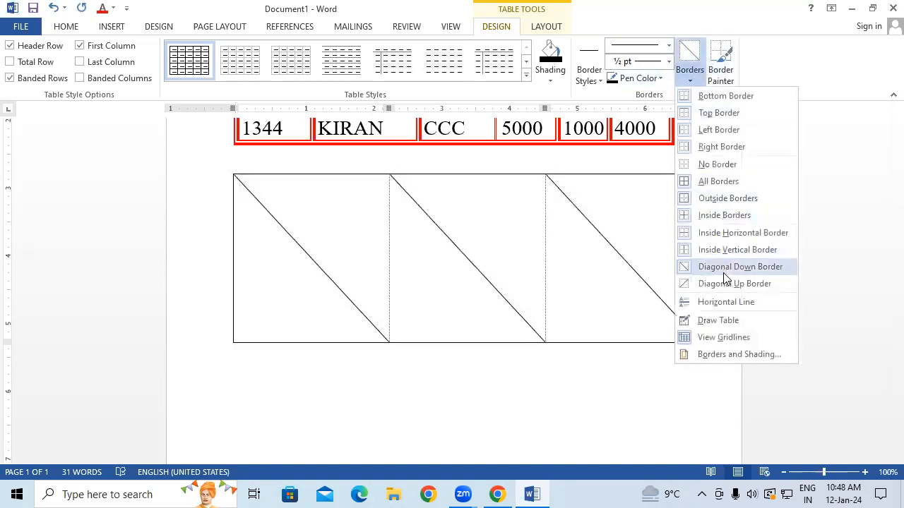
click(699, 283)
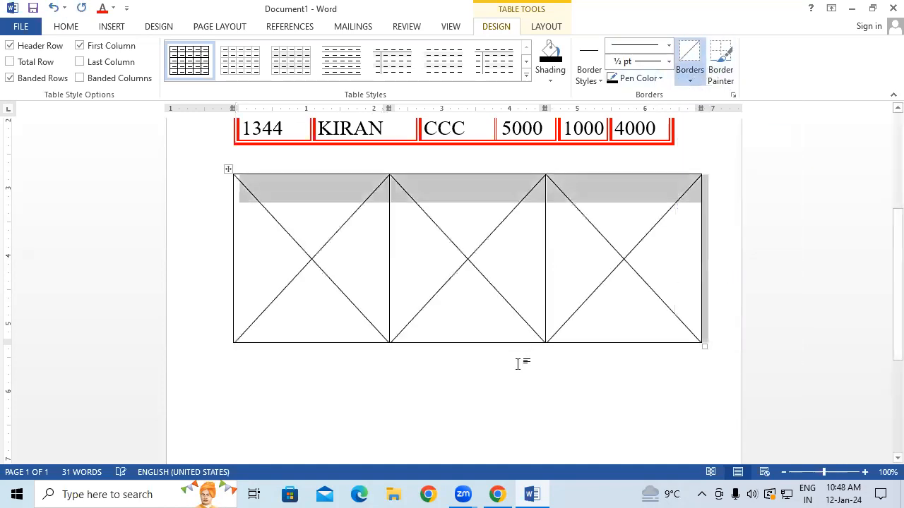
click(490, 313)
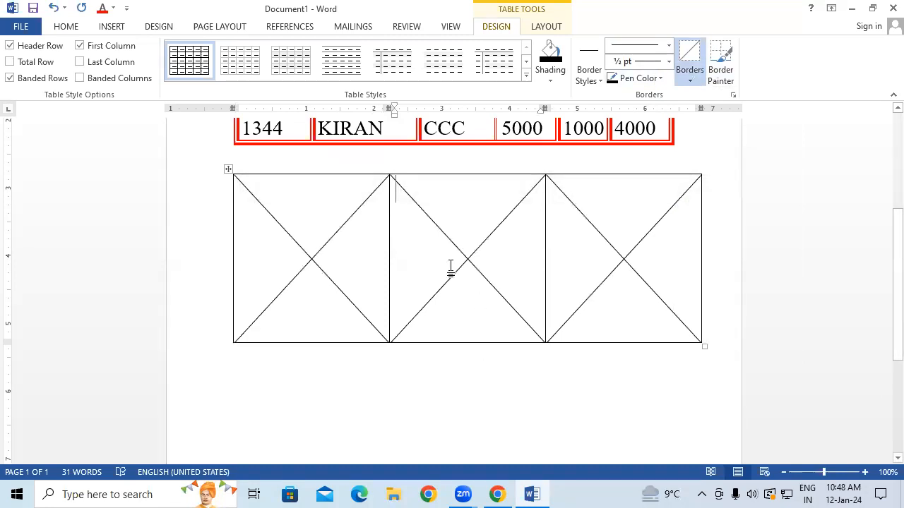
Step: Draw a right triangle shape over the middle cell and enlarge it to about 1.84" high and 2.12" wide
click(120, 29)
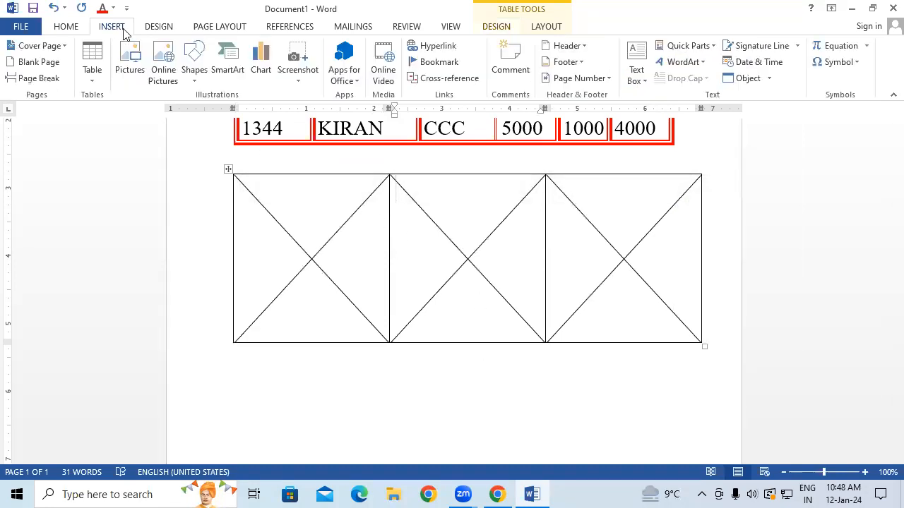
click(194, 60)
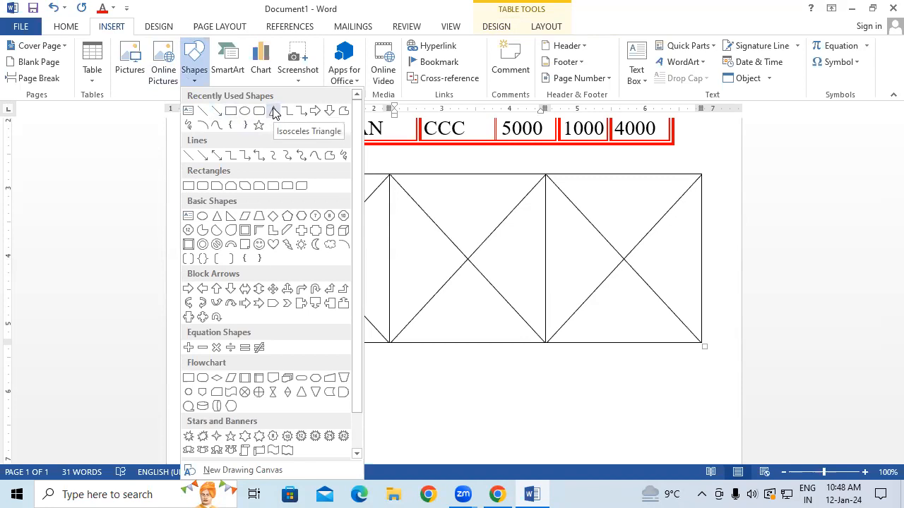
click(230, 216)
mouse_move(394, 205)
mouse_down()
mouse_move(492, 304)
mouse_move(504, 329)
mouse_move(484, 343)
mouse_move(456, 336)
mouse_move(454, 317)
mouse_move(497, 299)
mouse_up()
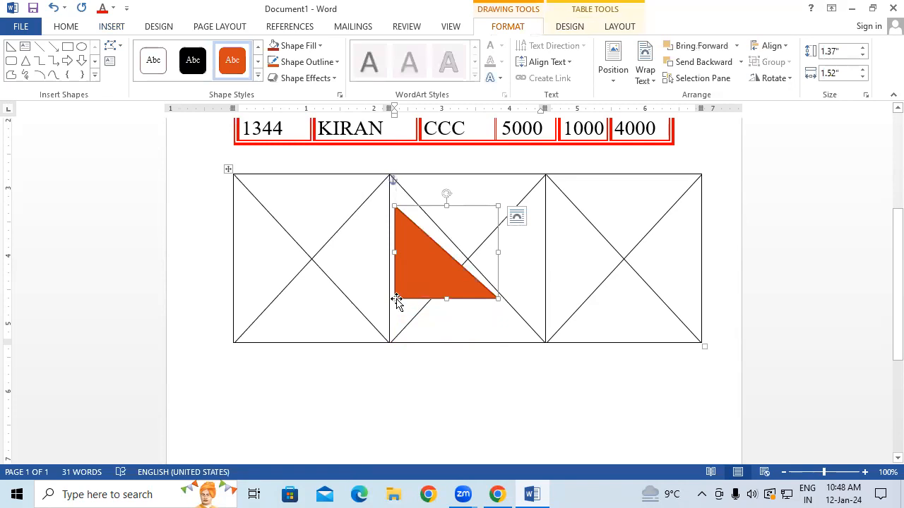
drag(394, 299, 354, 330)
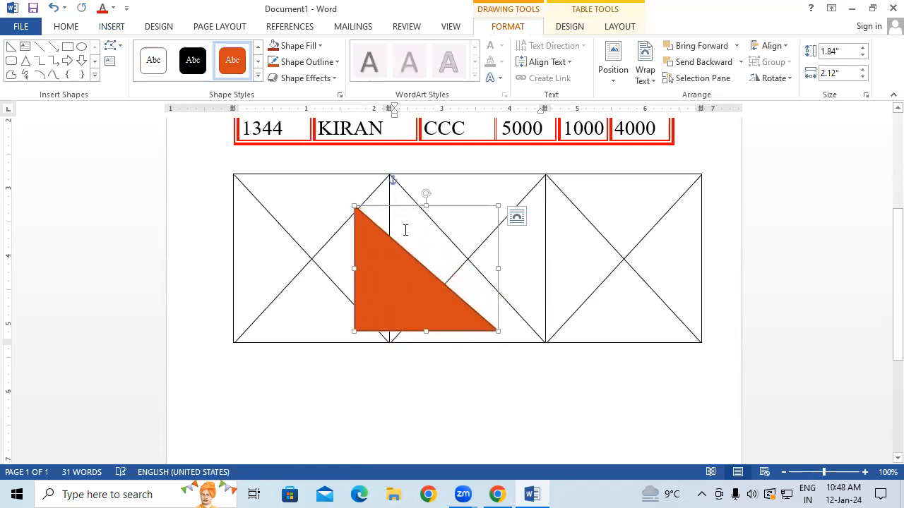
Step: Rotate the triangle so its right angle points up, shrink it to about 1.42" by 1.56", and fit it into the first cell's lower section
drag(426, 192, 501, 346)
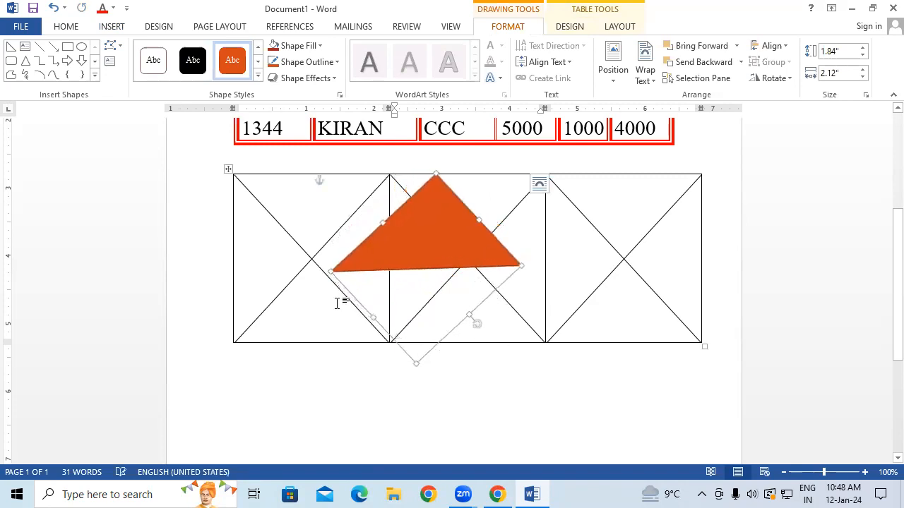
drag(330, 272, 382, 272)
drag(433, 252, 289, 318)
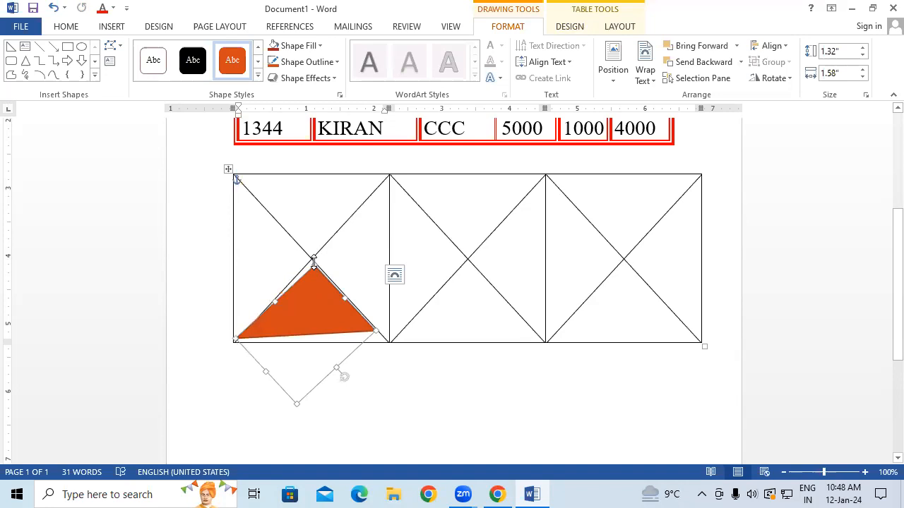
drag(313, 263, 307, 260)
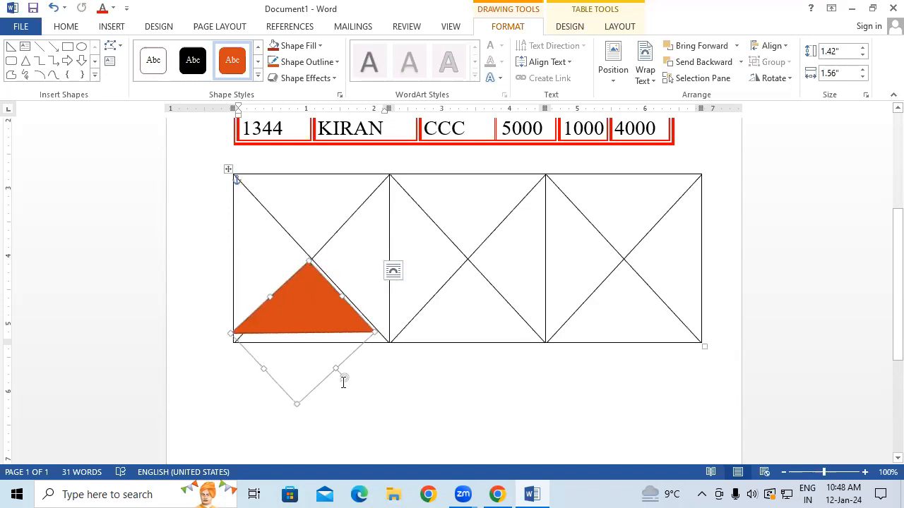